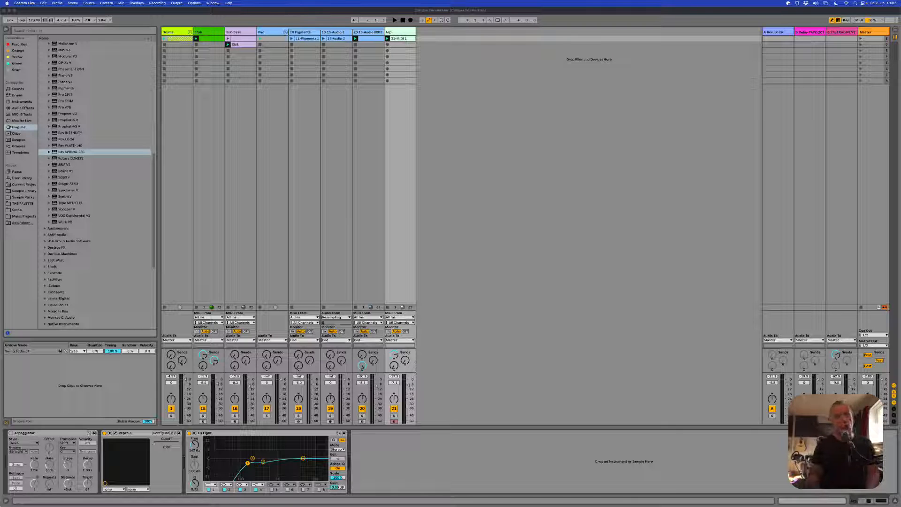
# - Switch to Ableton Live and play back the Congas set
pyautogui.click(442, 332)
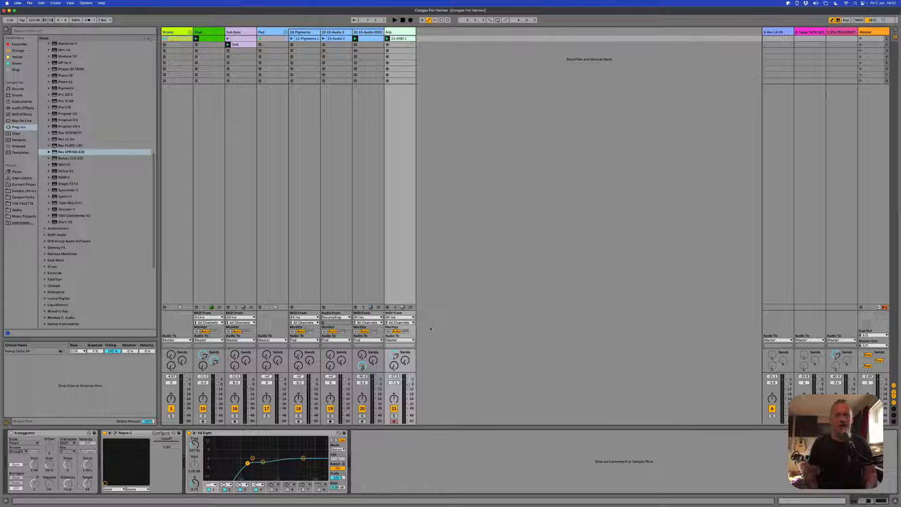
pyautogui.press('space')
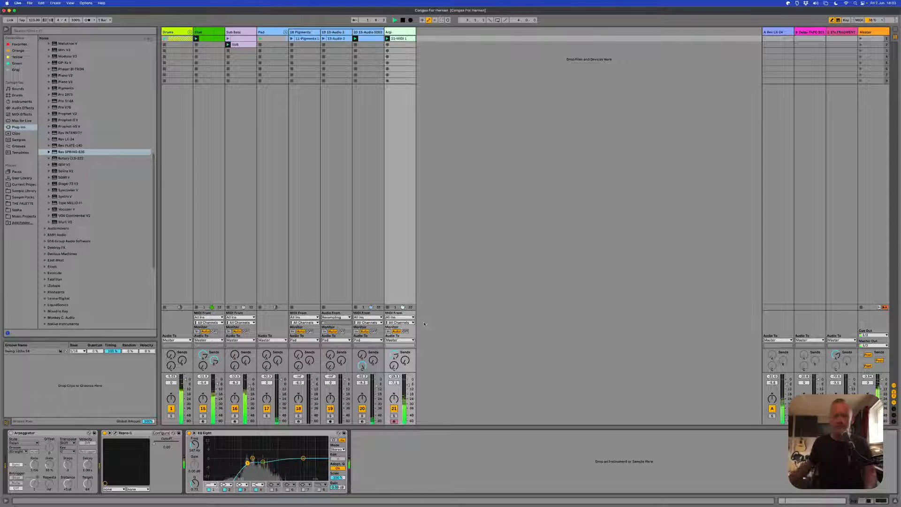
pyautogui.press('super+Tab')
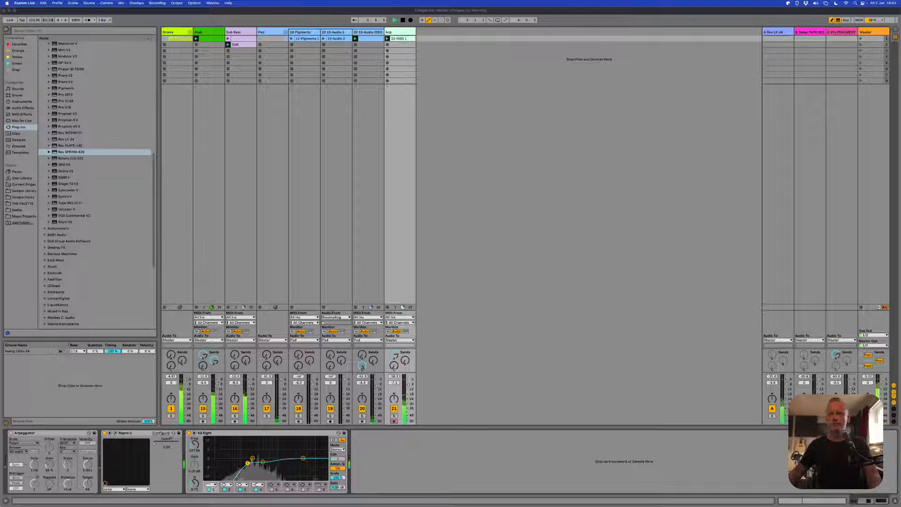
pyautogui.click(425, 316)
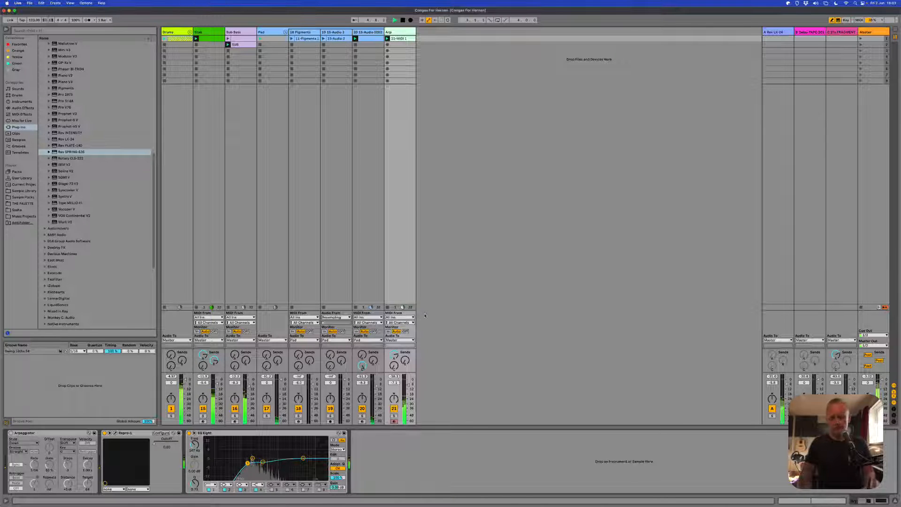
# - Examine the audio and look-and-feel settings in the preferences, and close them
pyautogui.press('super+comma')
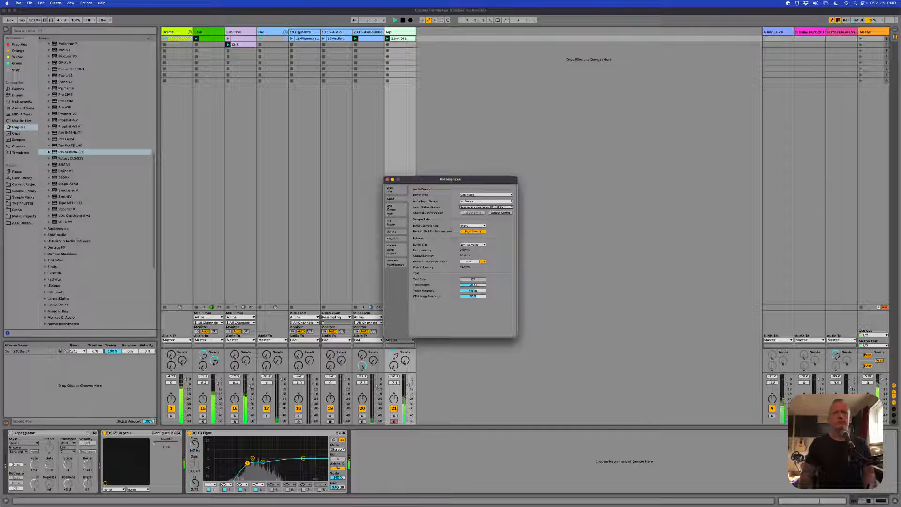
pyautogui.click(391, 190)
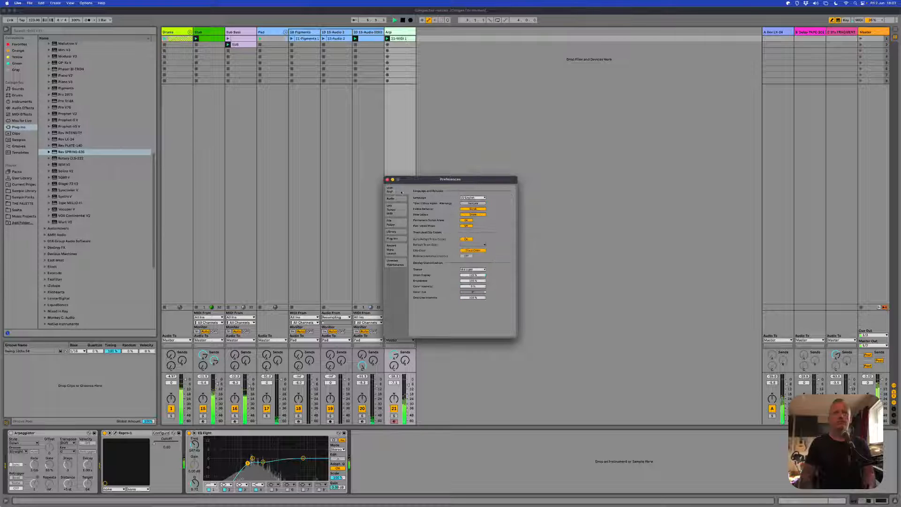
pyautogui.click(393, 197)
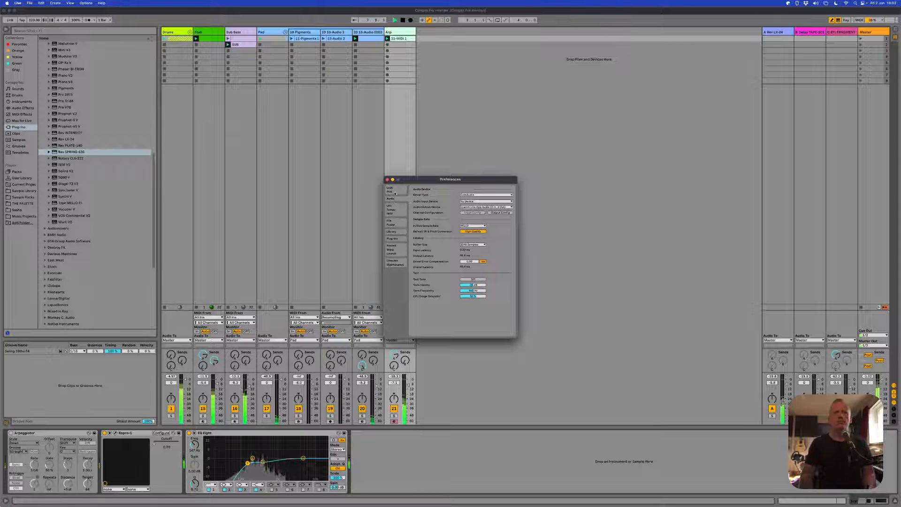
pyautogui.click(396, 192)
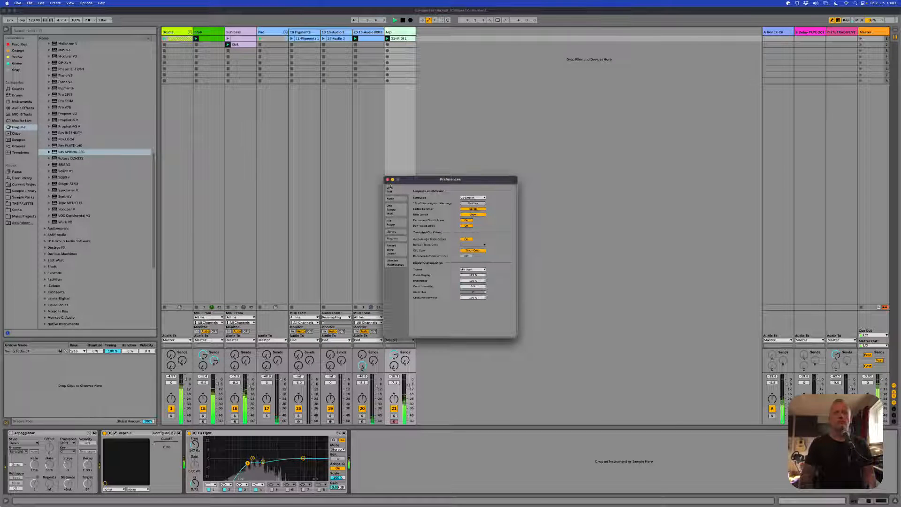
pyautogui.click(387, 180)
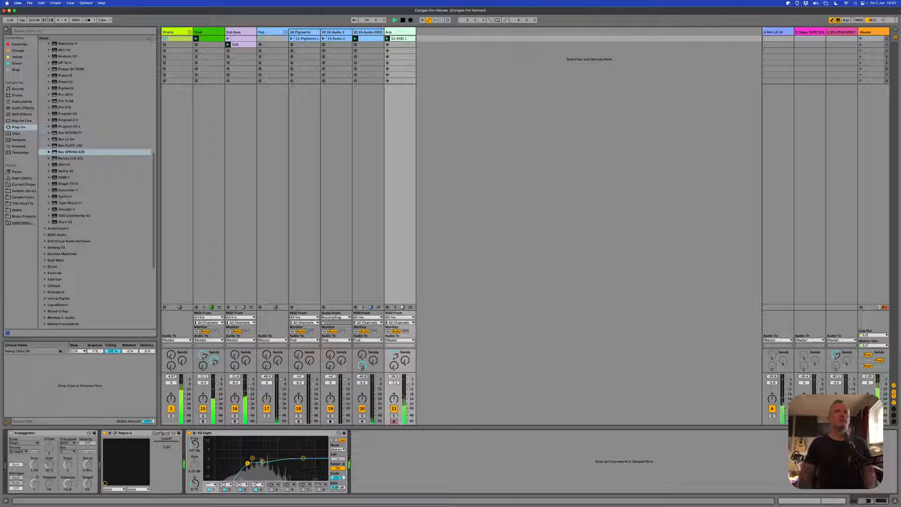
# - Stop playback and open the Drums track's Bus FORCE plug-in window, placing it above the mixer controls
pyautogui.click(241, 61)
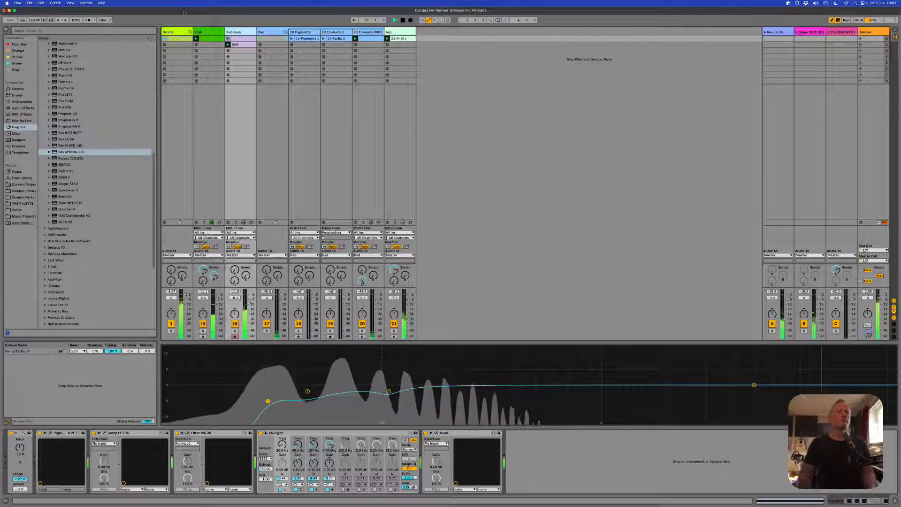
pyautogui.click(182, 30)
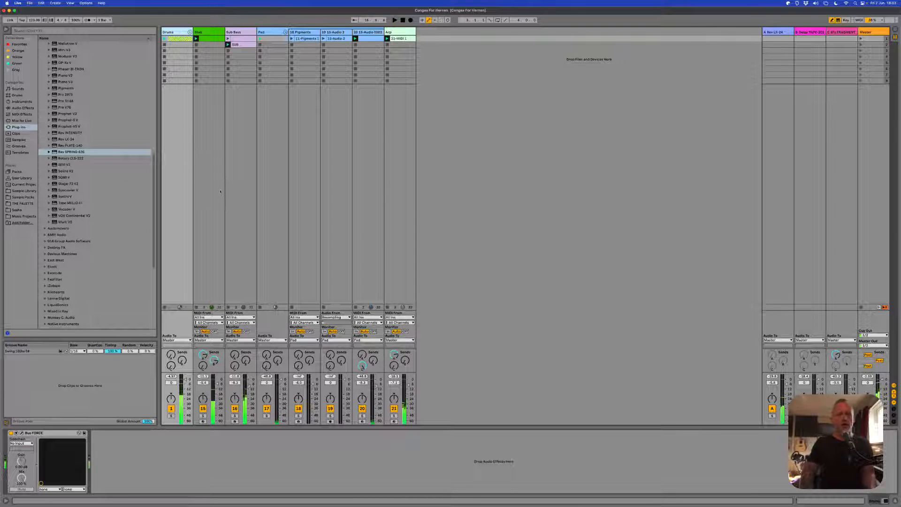
pyautogui.press('space')
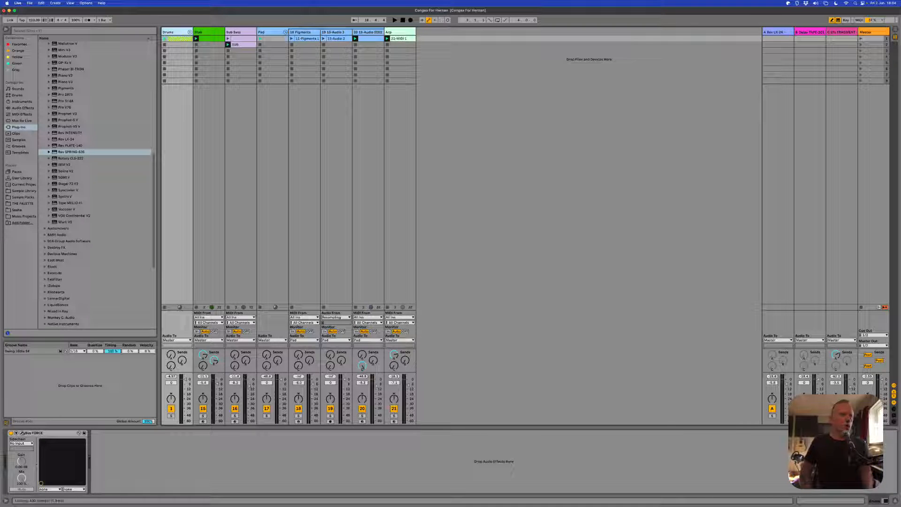
pyautogui.click(22, 434)
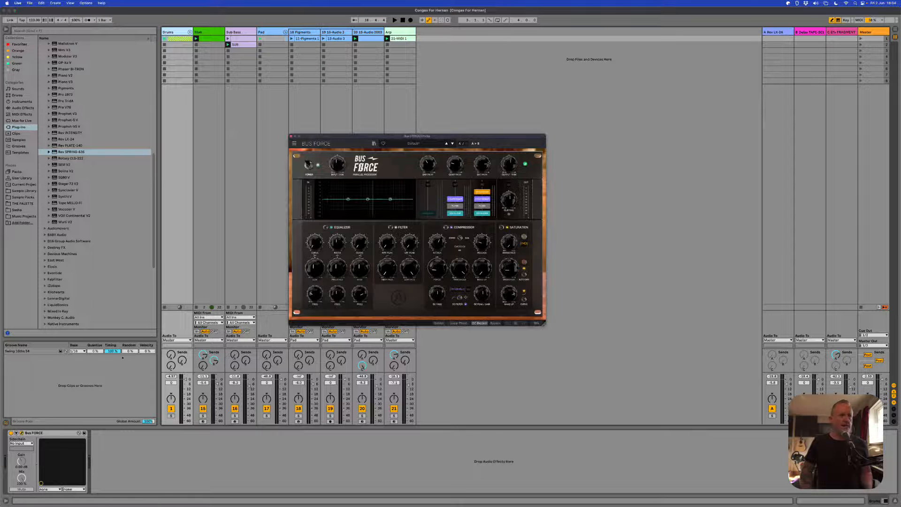
pyautogui.moveTo(317, 139); pyautogui.dragTo(319, 117)
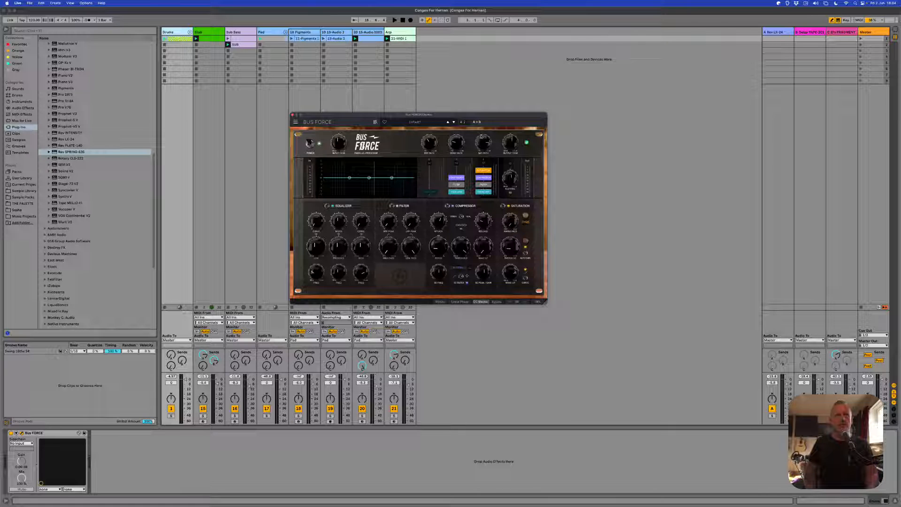
pyautogui.click(545, 300)
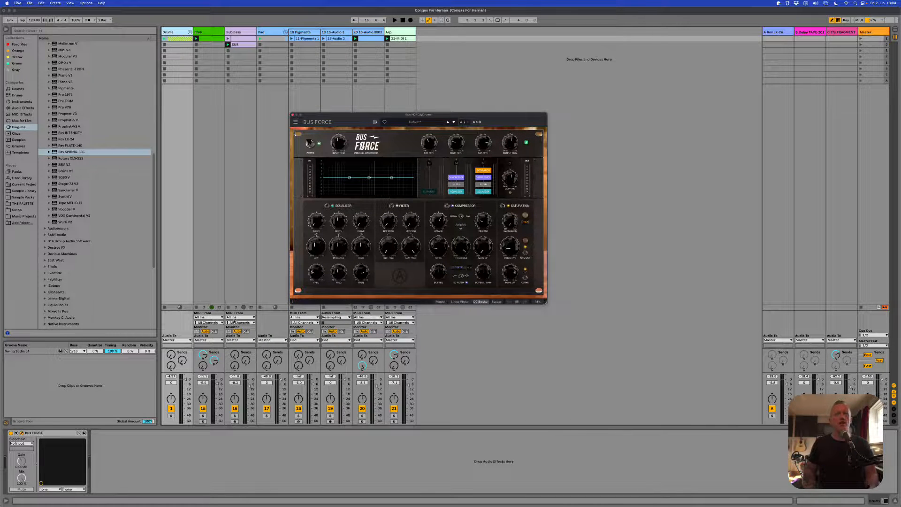
# - Solo the Drums track and audition it through Bus FORCE
pyautogui.click(171, 416)
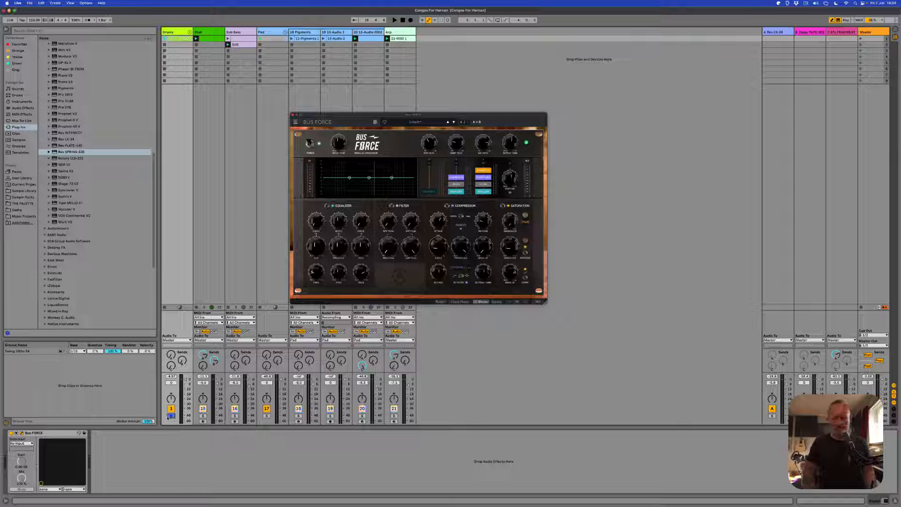
pyautogui.press('space')
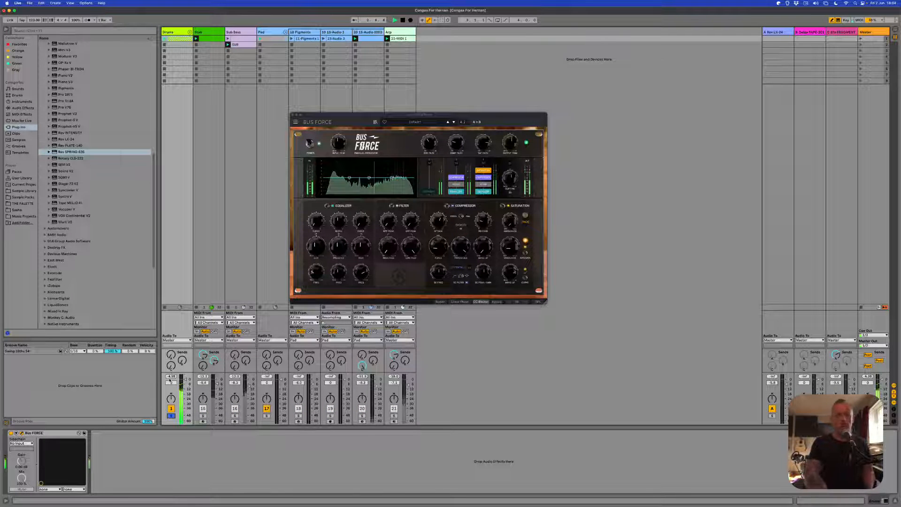
pyautogui.press('super+Tab')
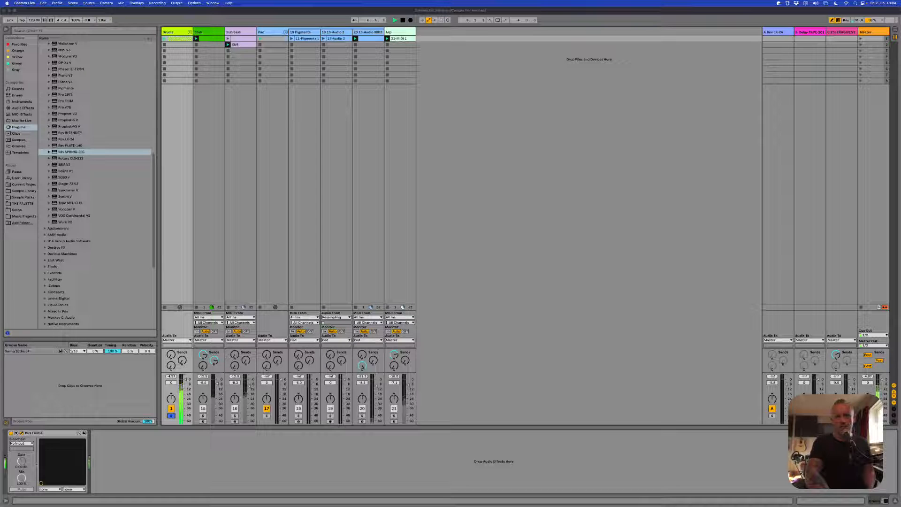
pyautogui.press('super+Tab')
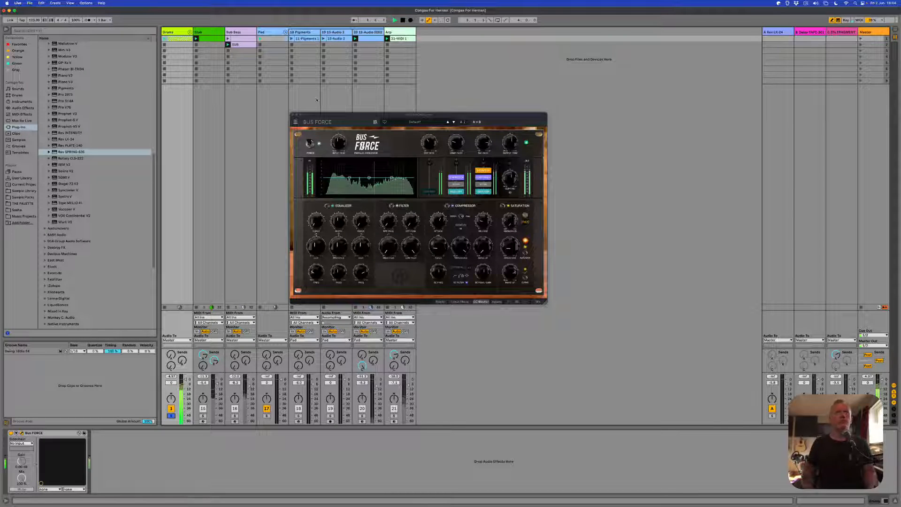
pyautogui.click(317, 169)
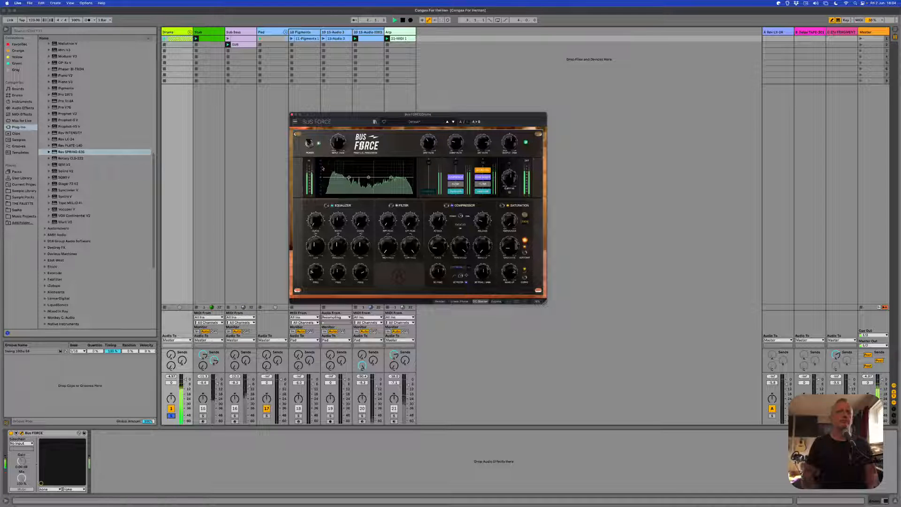
pyautogui.press('space')
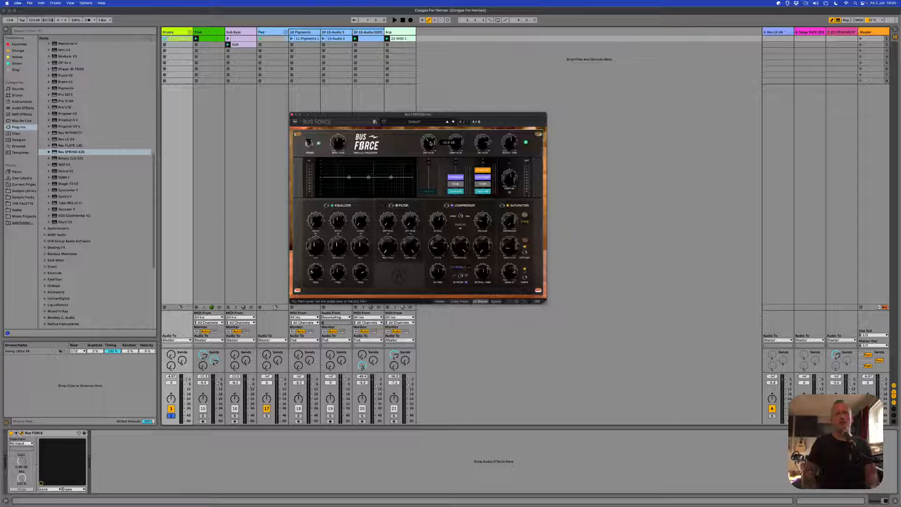
# - Set the Bus FORCE oversampling quality to the first of its two modes
pyautogui.moveTo(458, 143)
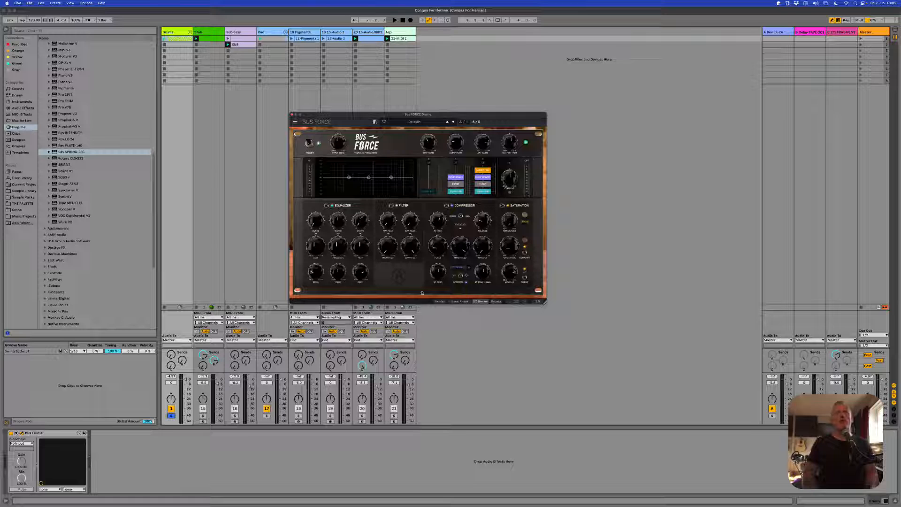
pyautogui.click(438, 302)
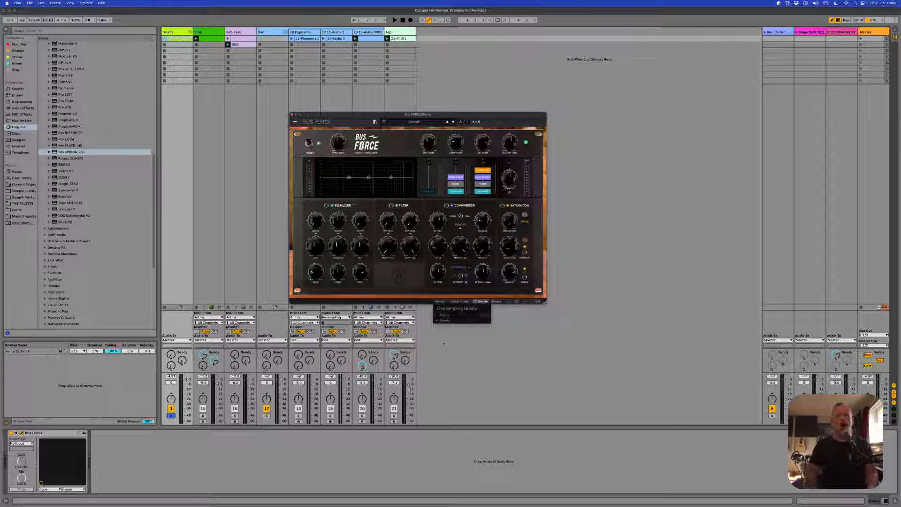
pyautogui.click(445, 316)
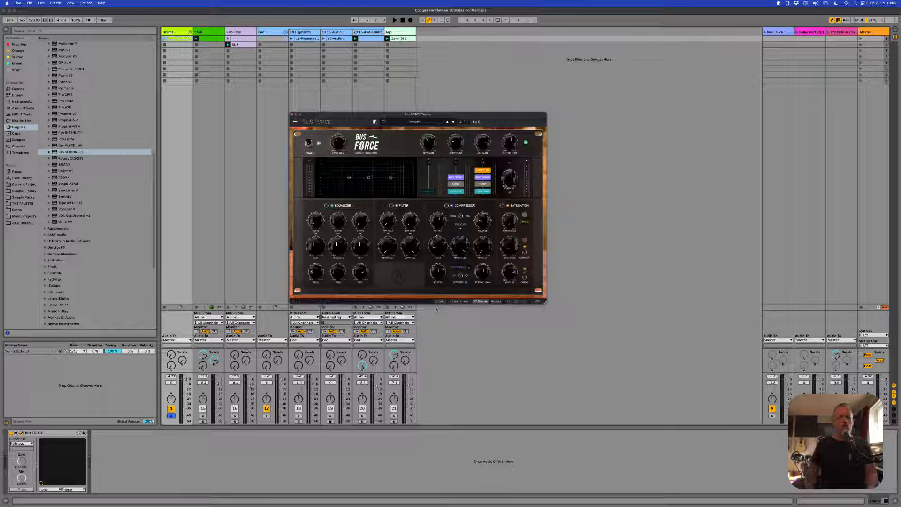
pyautogui.click(438, 302)
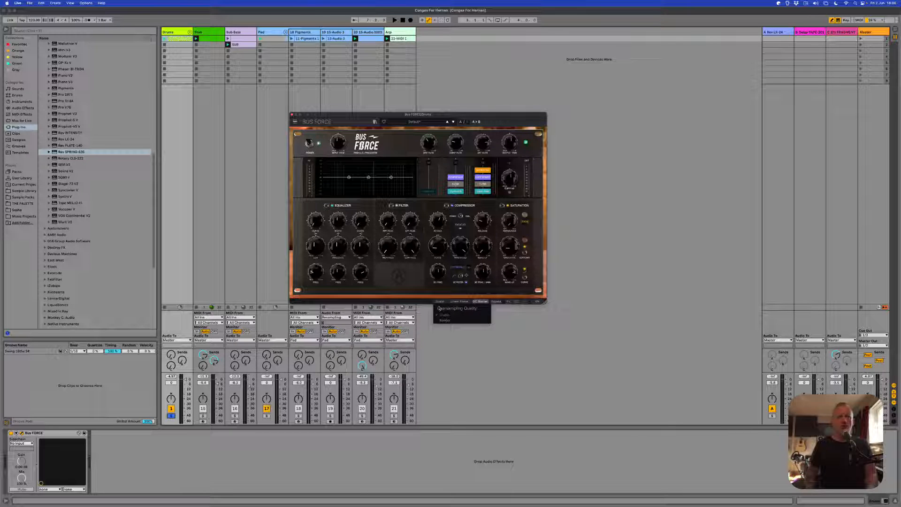
pyautogui.click(440, 315)
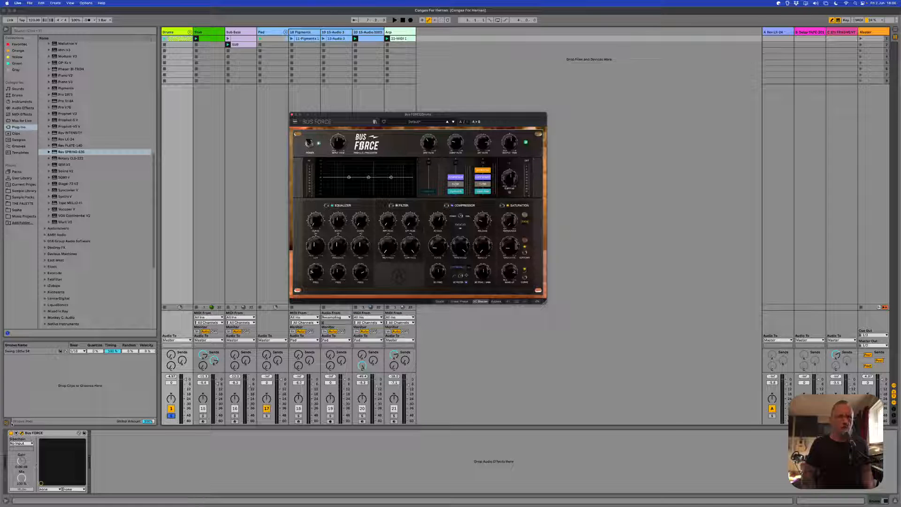
# - Play the soloed drums and compare them with Bus FORCE bypassed and enabled
pyautogui.press('space')
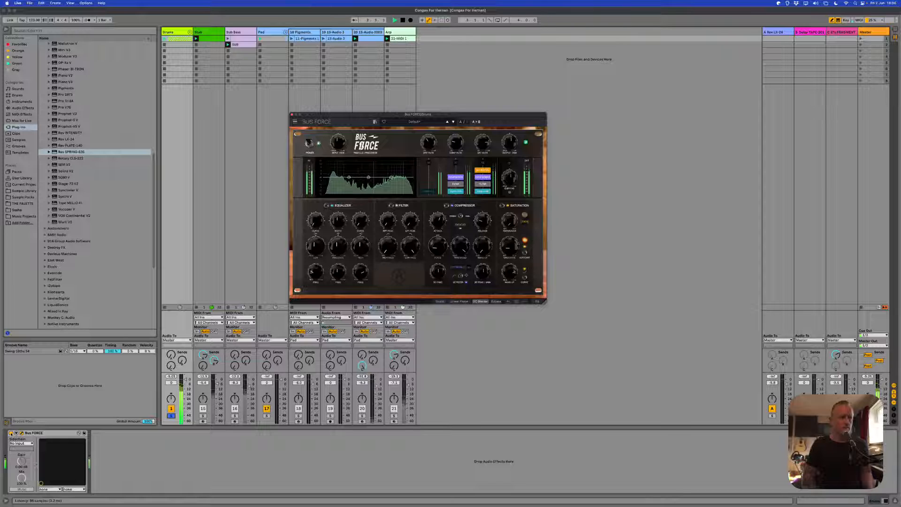
pyautogui.click(10, 433)
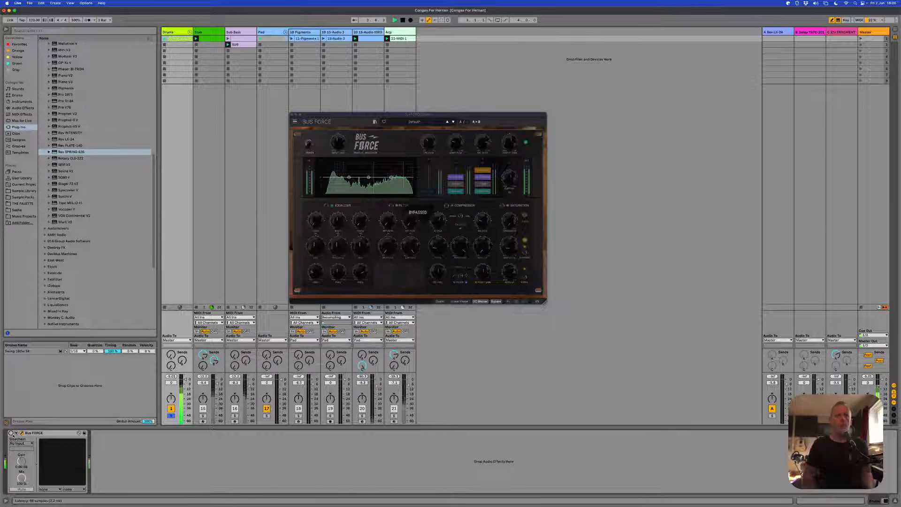
pyautogui.click(11, 433)
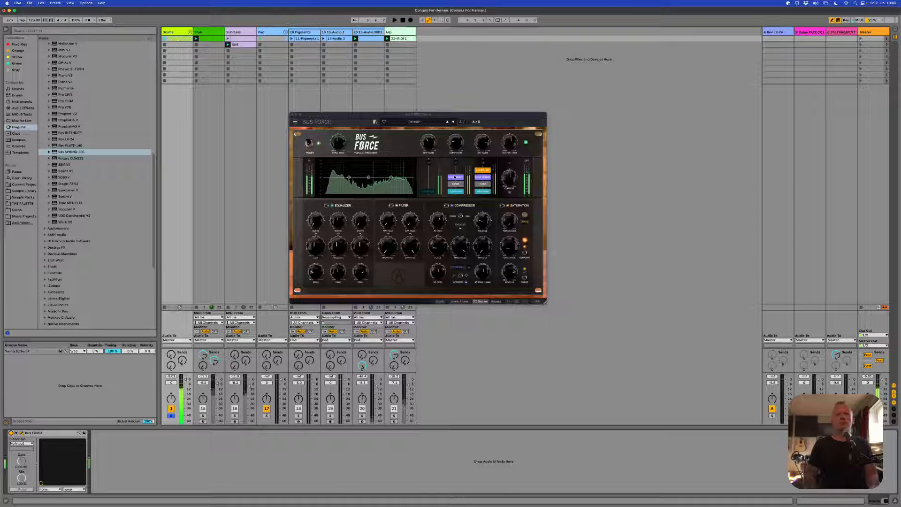
pyautogui.press('space')
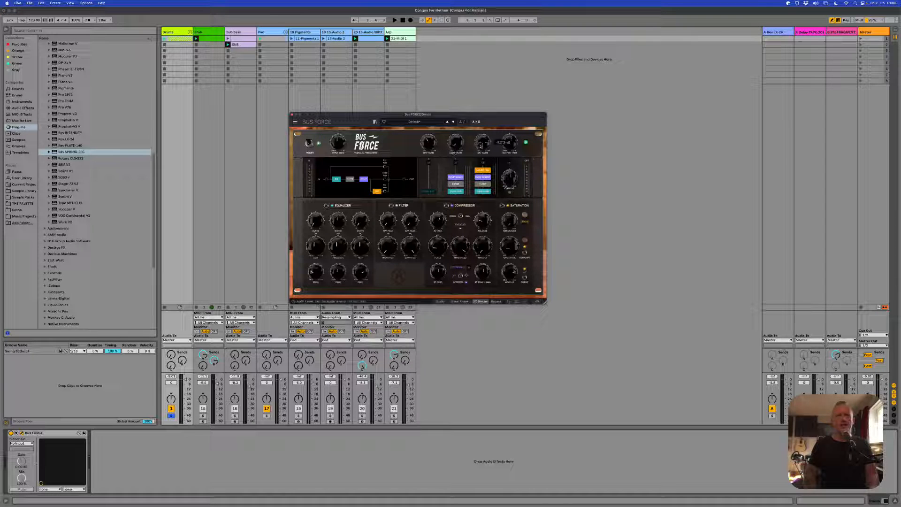
# - Play the drums while adjusting the dry path level in Bus FORCE
pyautogui.press('space')
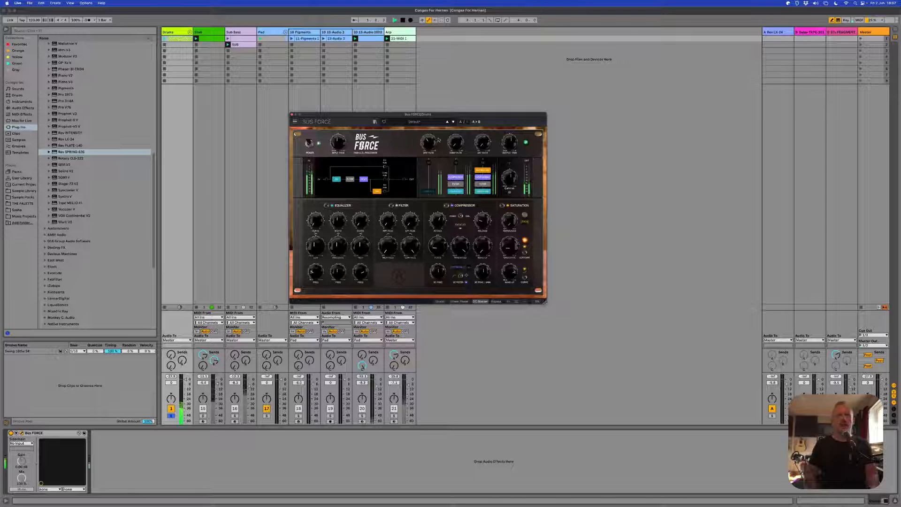
pyautogui.moveTo(430, 149); pyautogui.dragTo(430, 141)
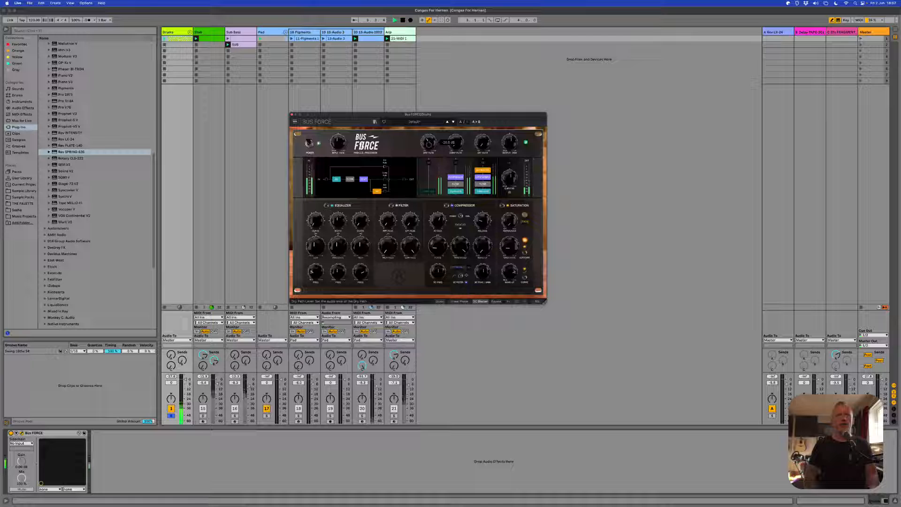
pyautogui.moveTo(429, 144); pyautogui.dragTo(433, 122)
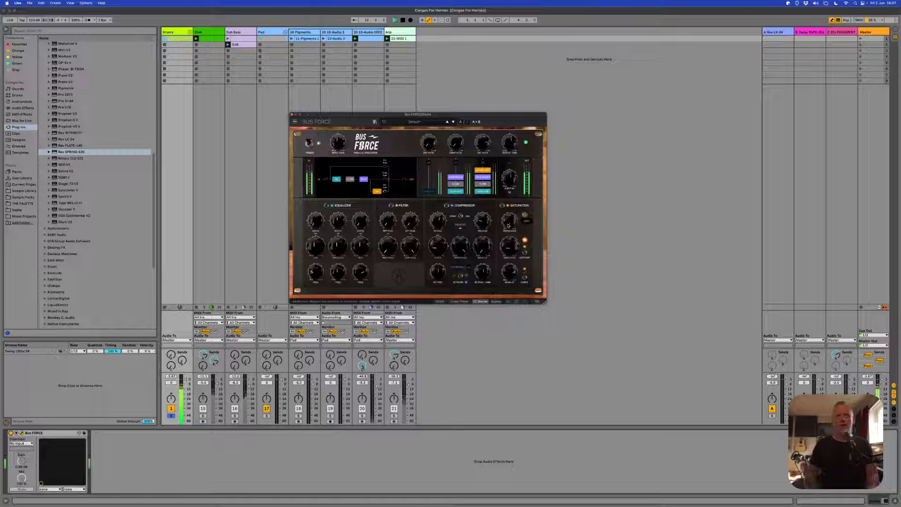
# - Adjust the top knob and the input gain in the Bus FORCE Saturation section while the drums play
pyautogui.moveTo(509, 224)
pyautogui.mouseDown()
pyautogui.moveTo(510, 191)
pyautogui.moveTo(510, 229)
pyautogui.mouseUp()
pyautogui.moveTo(510, 197); pyautogui.dragTo(509, 197)
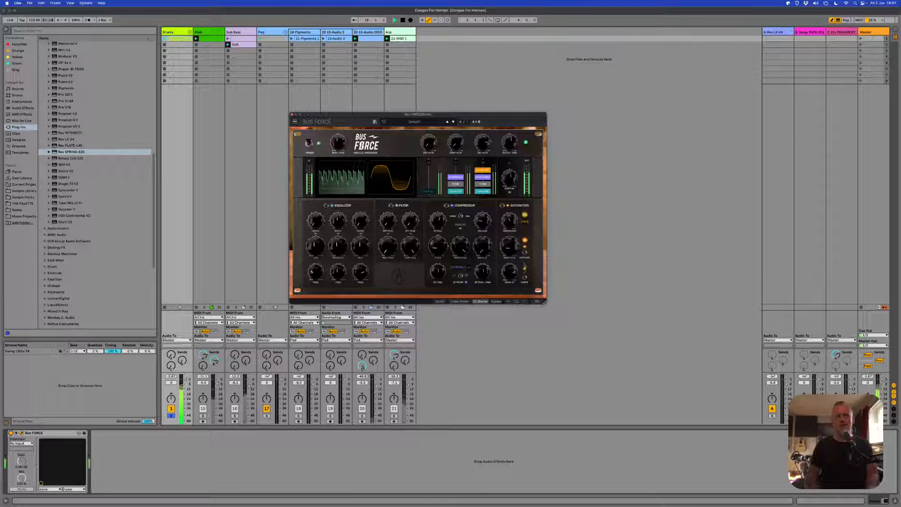
pyautogui.moveTo(507, 248)
pyautogui.moveTo(507, 248)
pyautogui.mouseDown()
pyautogui.moveTo(509, 230)
pyautogui.moveTo(504, 245)
pyautogui.mouseUp()
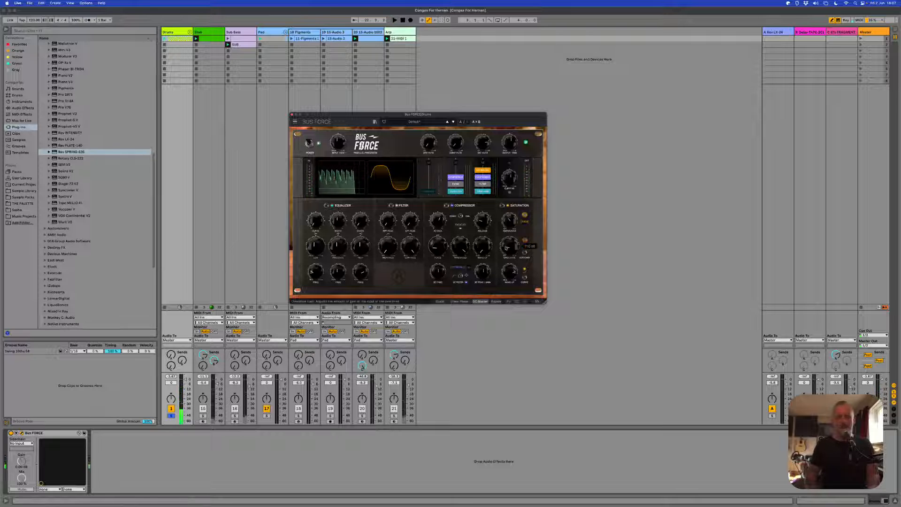
# - Adjust the comp path level and the compressor threshold in Bus FORCE, playing the drums to hear the change
pyautogui.press('space')
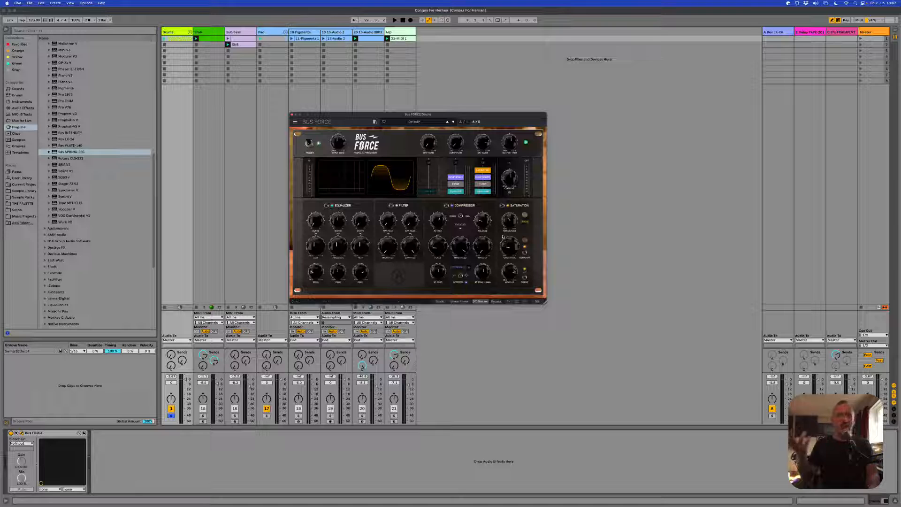
pyautogui.moveTo(506, 251)
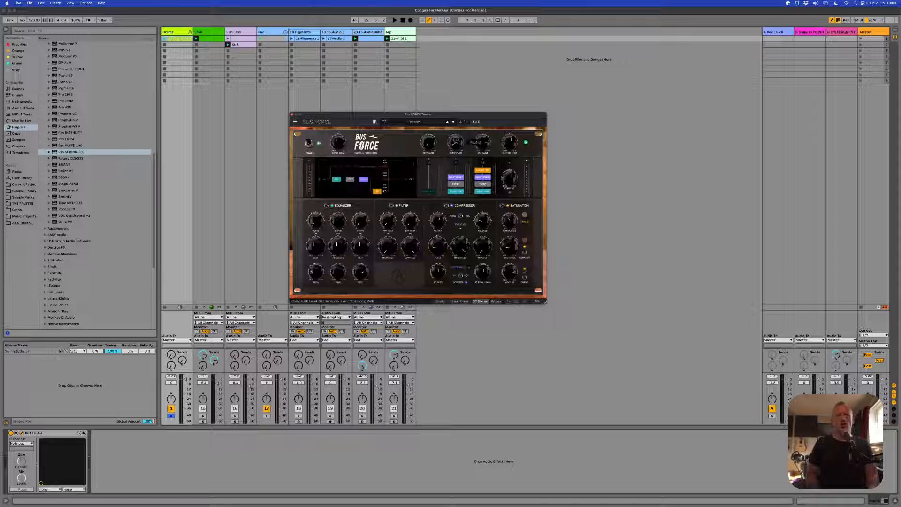
pyautogui.moveTo(455, 142); pyautogui.dragTo(458, 121)
pyautogui.press('space')
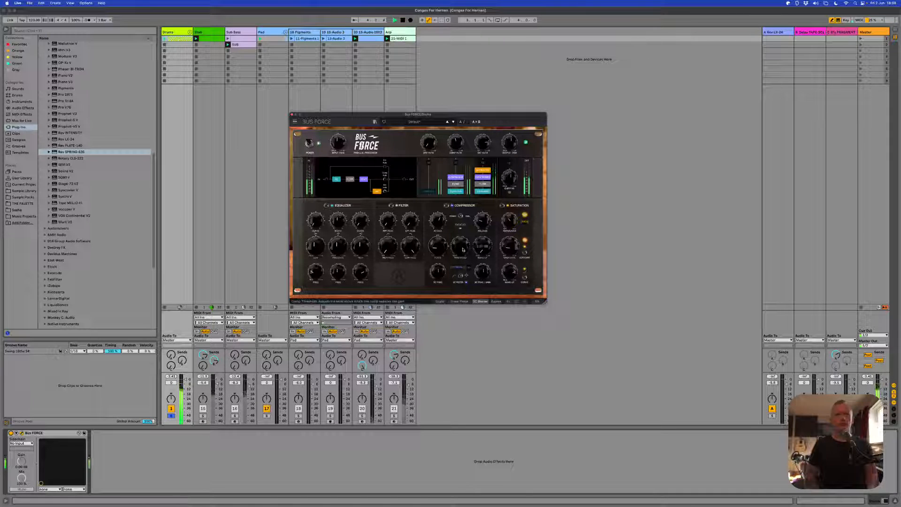
pyautogui.moveTo(463, 249); pyautogui.dragTo(456, 273)
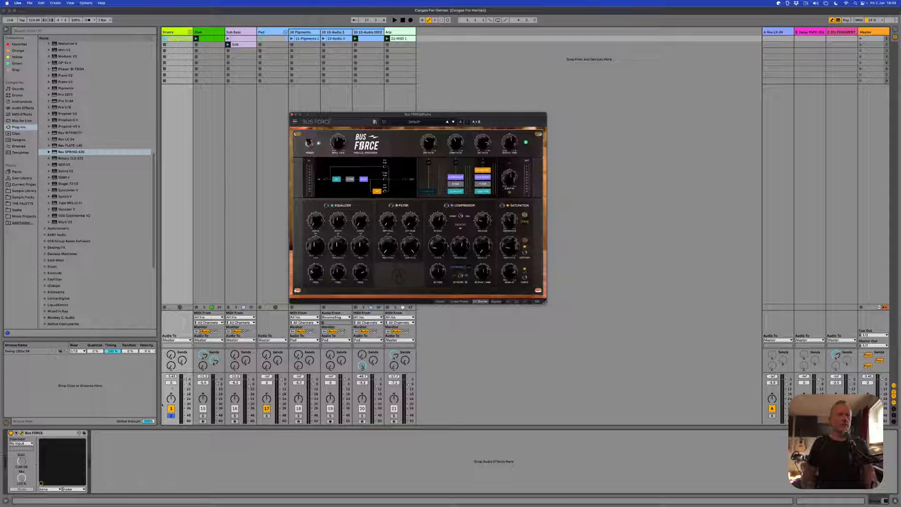
# - Unsolo the Drums track and close the Bus FORCE window
pyautogui.click(171, 415)
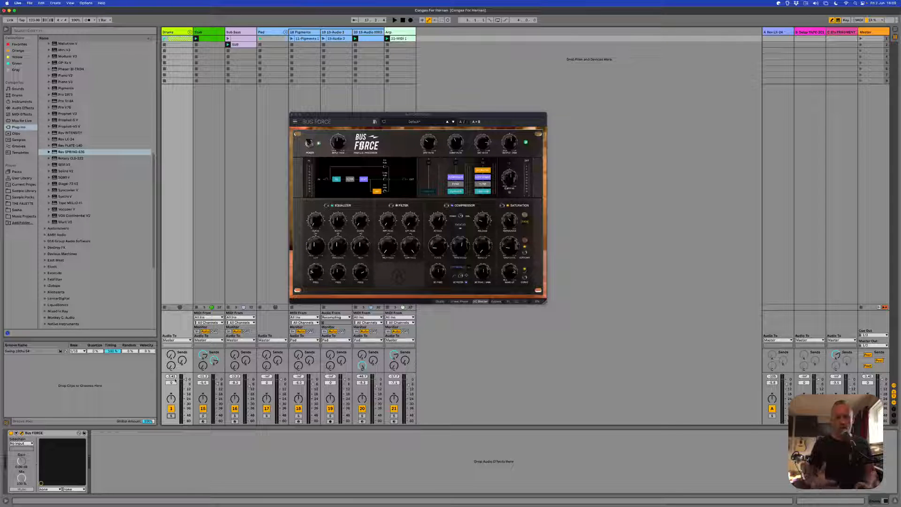
pyautogui.click(292, 114)
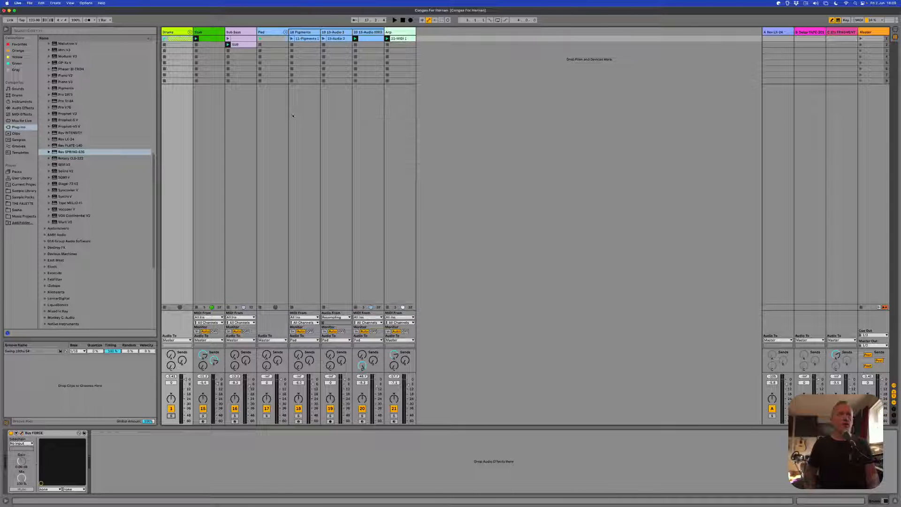
# - Solo the green track 15 holding Pigments and EQ Eight, and play it to hear its sound
pyautogui.click(209, 33)
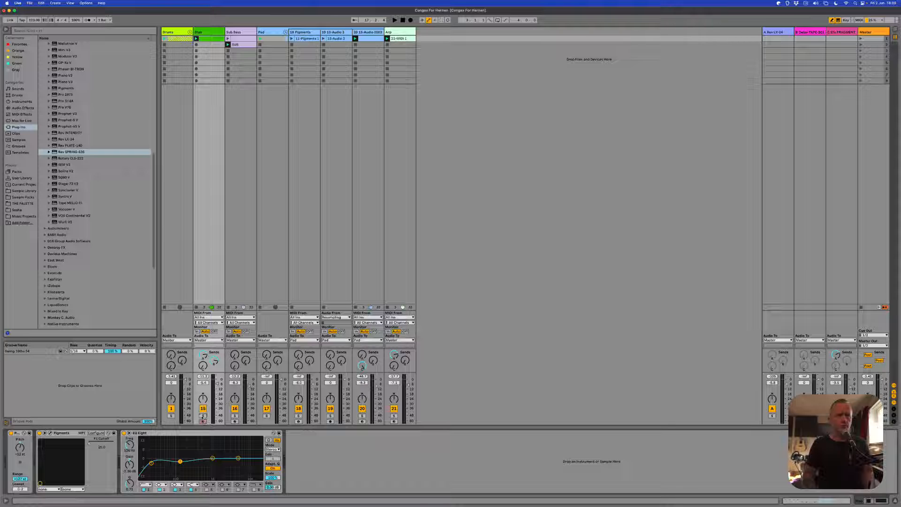
pyautogui.click(203, 416)
pyautogui.press('space')
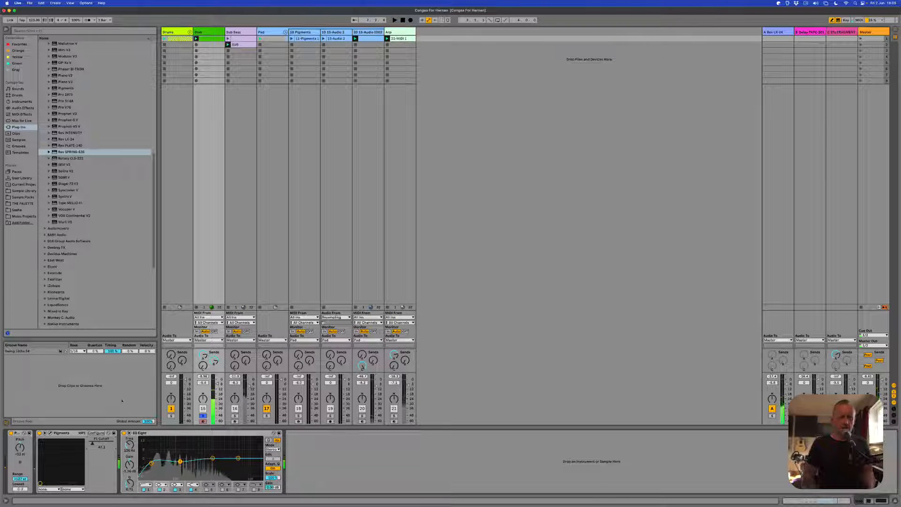
pyautogui.press('space')
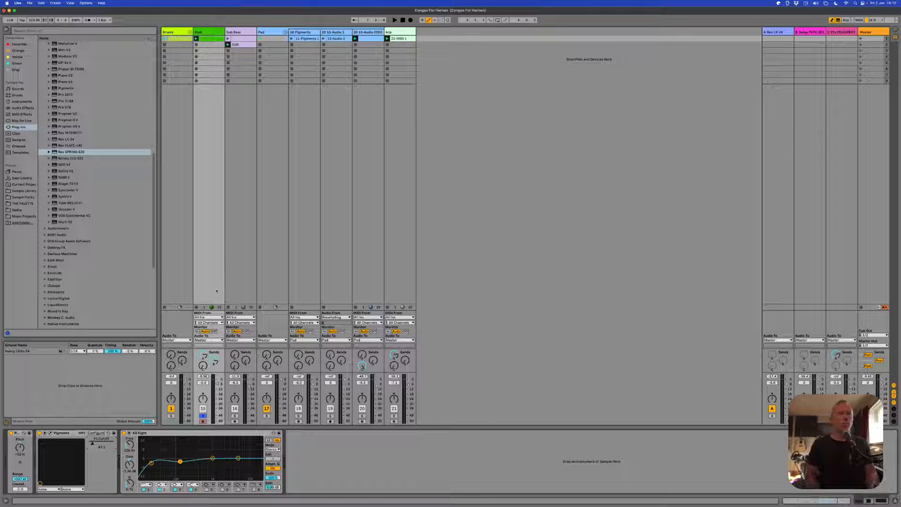
# - Open Delay TAPE-201 on return track B and reposition its window
pyautogui.click(806, 35)
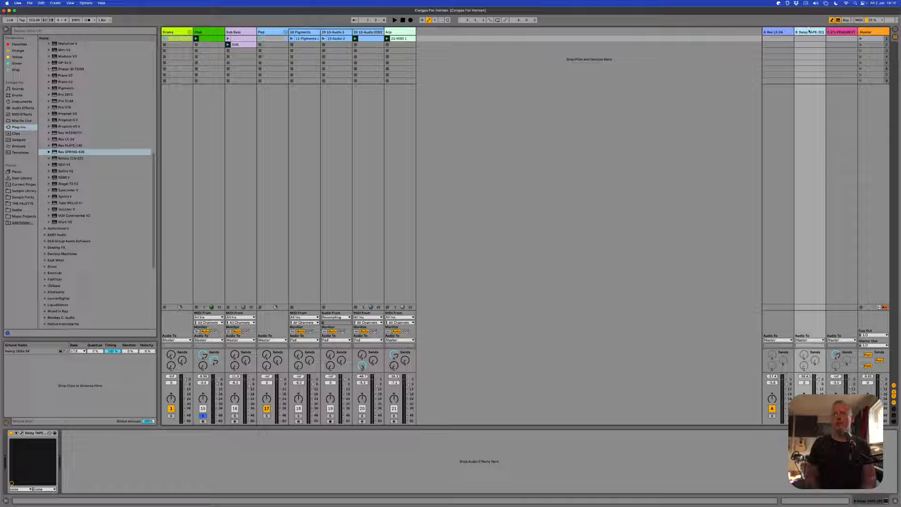
pyautogui.click(22, 433)
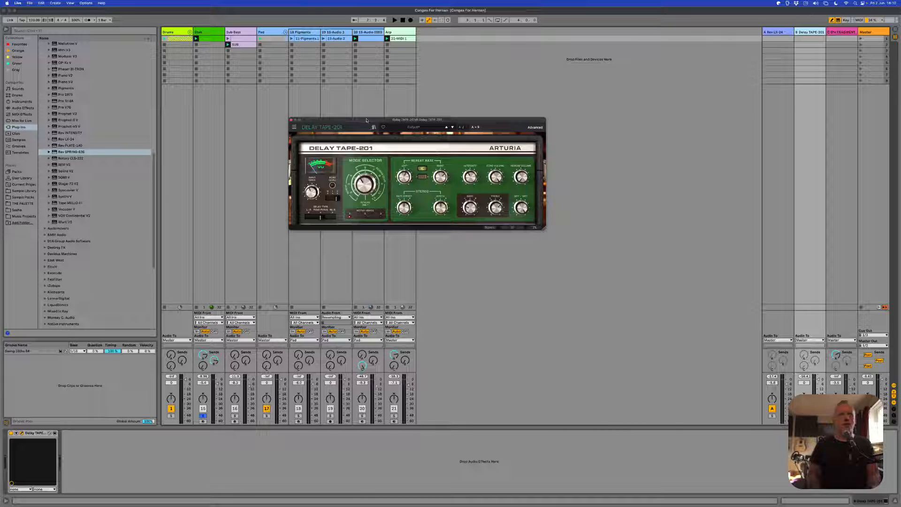
pyautogui.moveTo(366, 120); pyautogui.dragTo(378, 127)
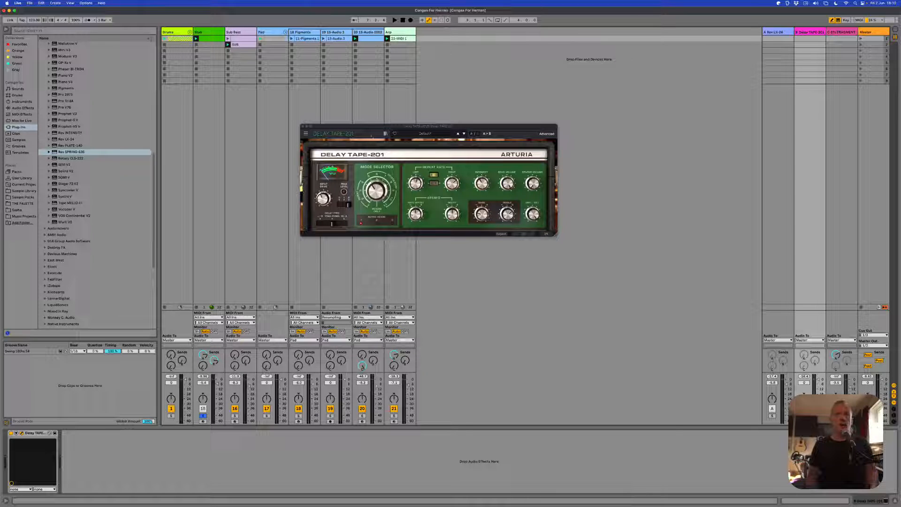
pyautogui.click(372, 138)
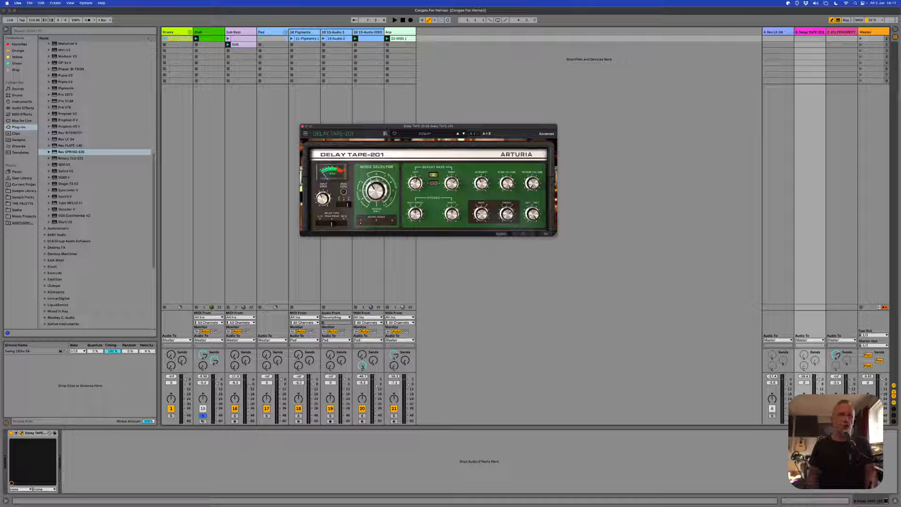
# - Unsolo track 15 and play the full set, repositioning the Delay TAPE-201 window
pyautogui.click(203, 416)
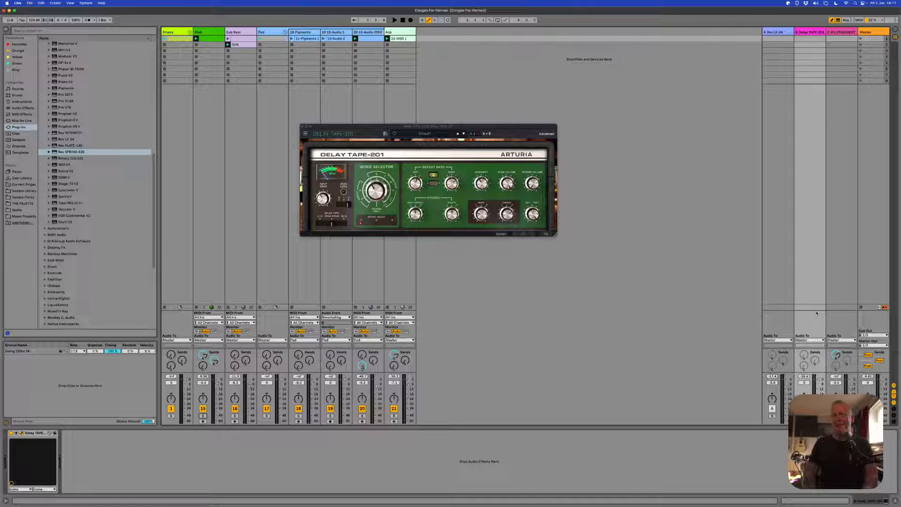
pyautogui.press('space')
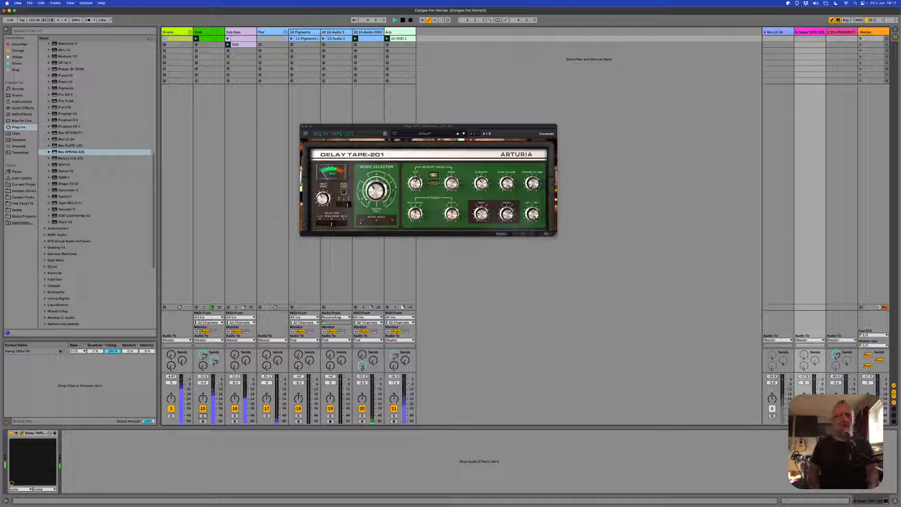
pyautogui.click(378, 127)
pyautogui.moveTo(377, 128); pyautogui.dragTo(374, 141)
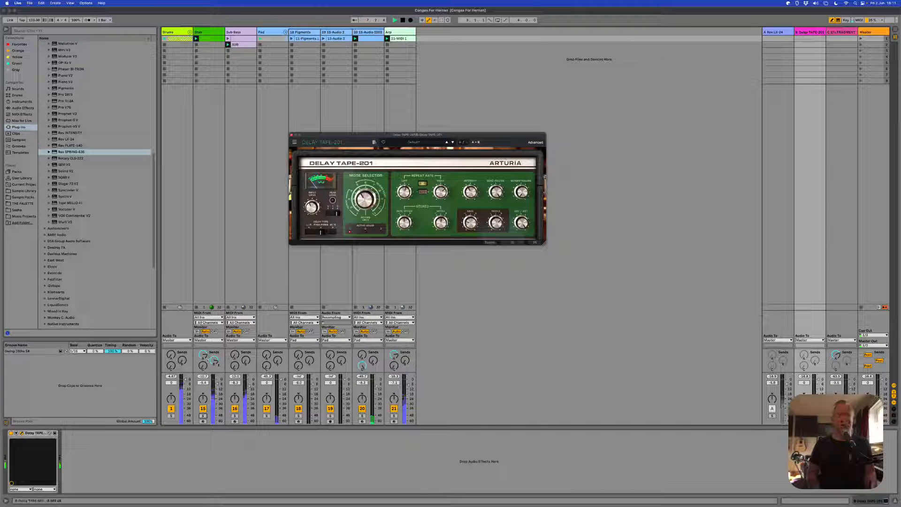
# - Raise track 15's send to return B and the input level in Delay TAPE-201 during playback
pyautogui.moveTo(214, 361); pyautogui.dragTo(215, 348)
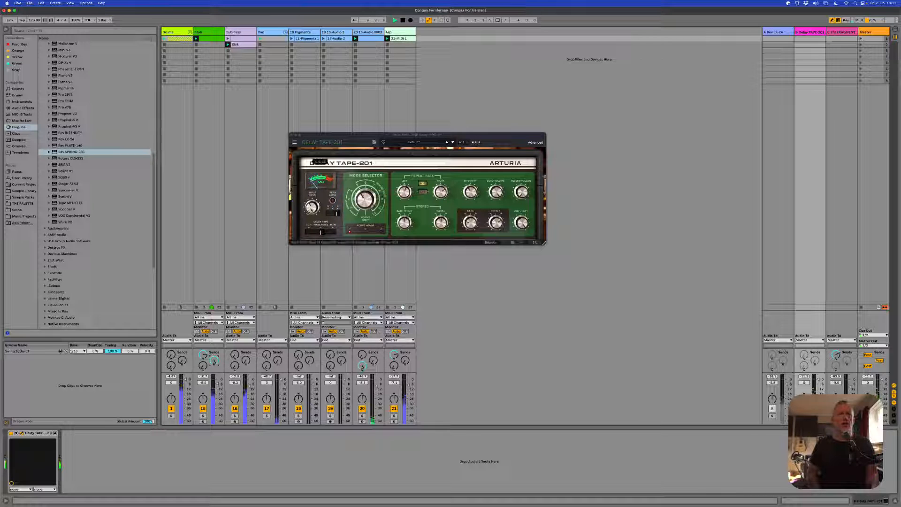
pyautogui.click(311, 209)
pyautogui.moveTo(310, 209); pyautogui.dragTo(310, 199)
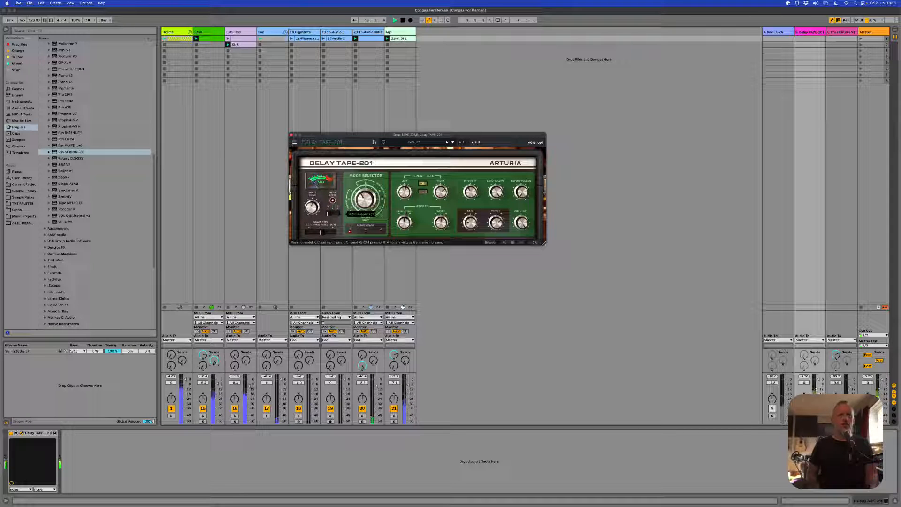
# - Compare the clean input gain with the other preamp models in Delay TAPE-201
pyautogui.click(327, 215)
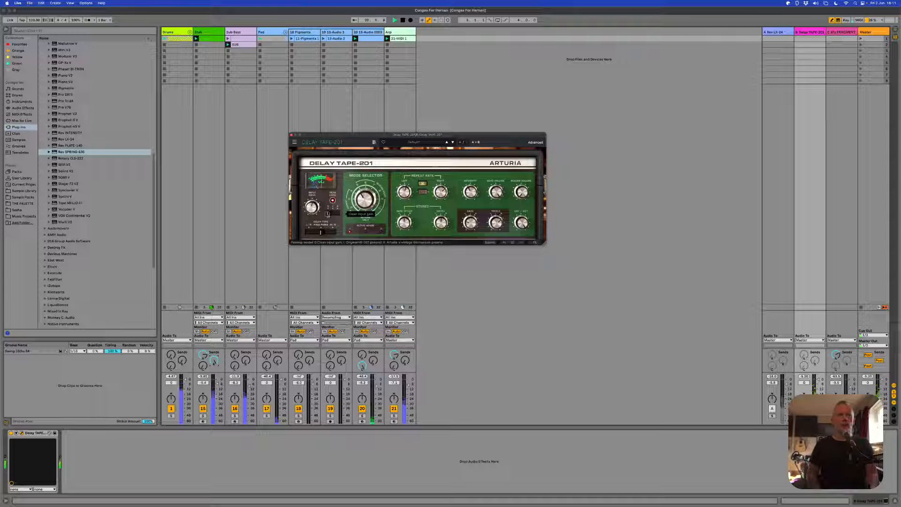
pyautogui.click(329, 214)
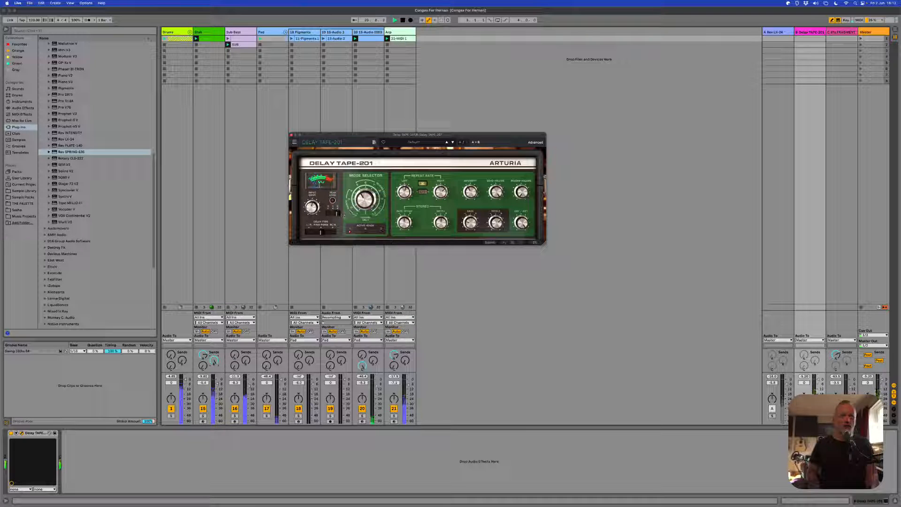
pyautogui.click(339, 215)
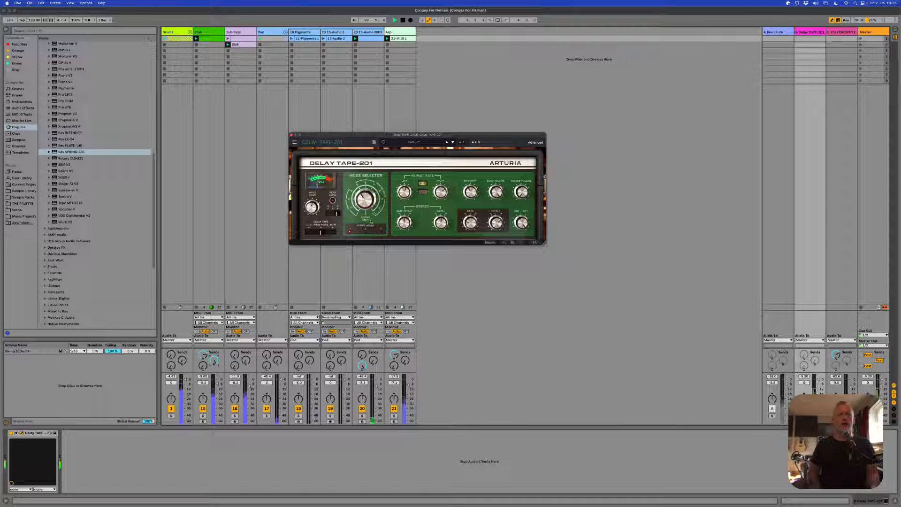
# - Step through the Mode Selector positions in Delay TAPE-201, soloing track 15 to hear its tape head combinations
pyautogui.moveTo(364, 200)
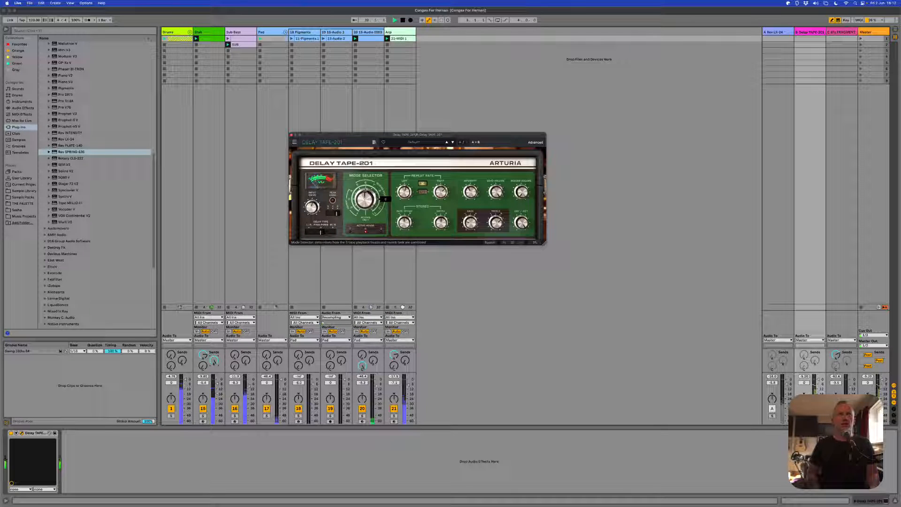
pyautogui.moveTo(365, 199); pyautogui.dragTo(365, 193)
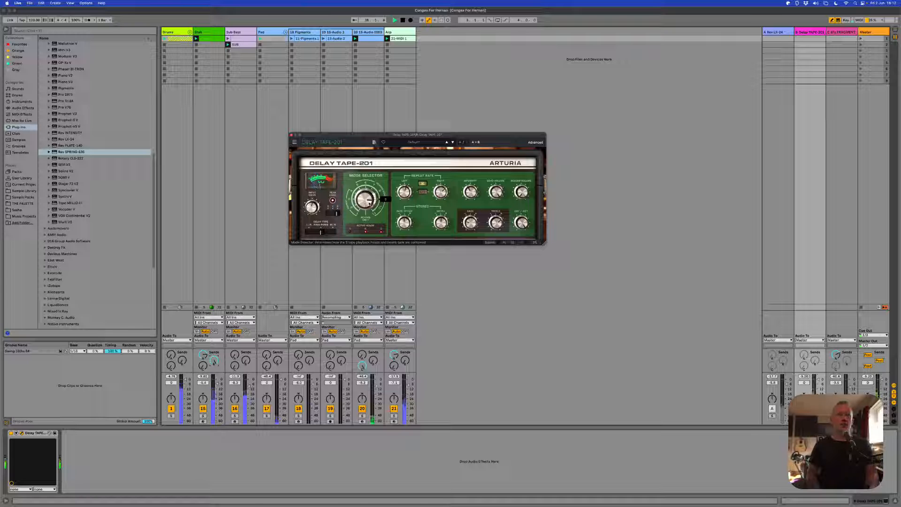
pyautogui.click(204, 416)
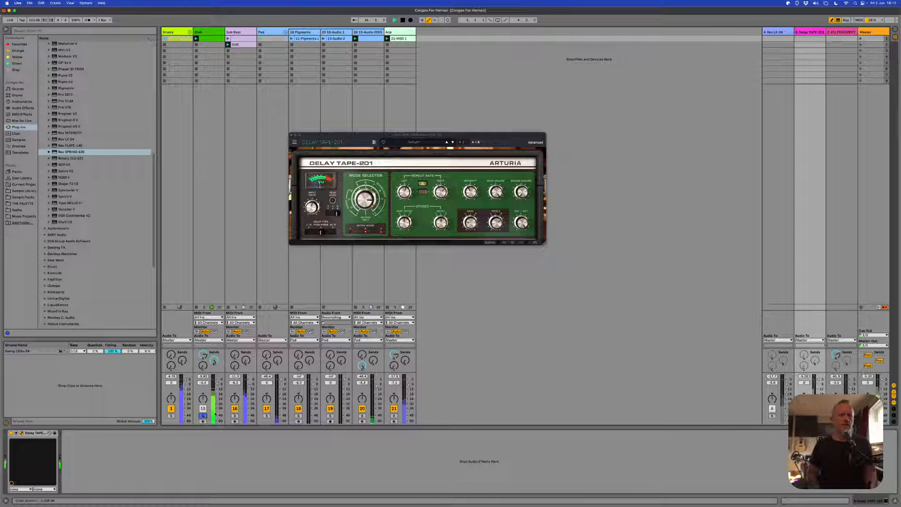
pyautogui.moveTo(365, 200)
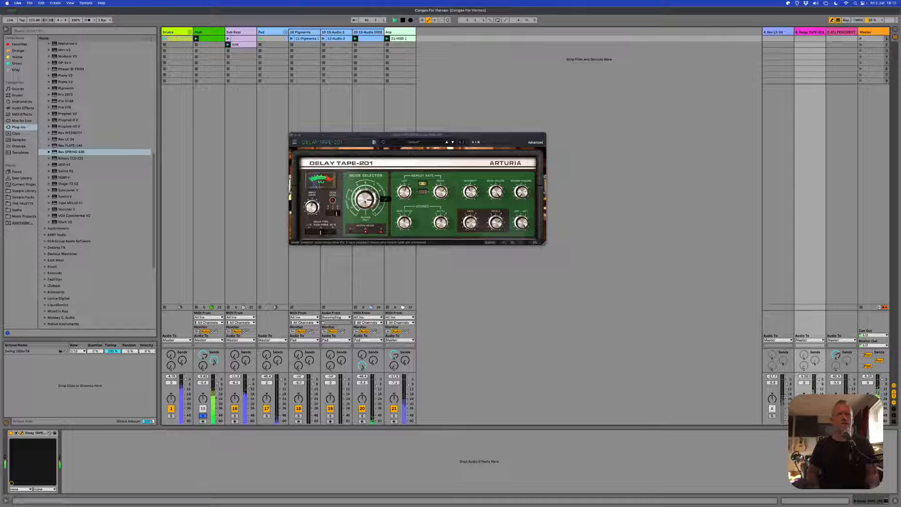
pyautogui.moveTo(366, 200); pyautogui.dragTo(368, 207)
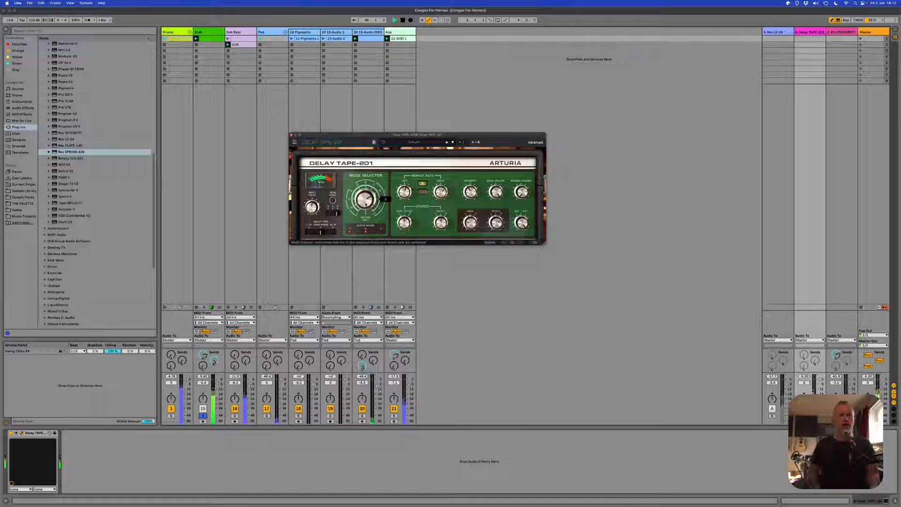
pyautogui.moveTo(365, 199); pyautogui.dragTo(365, 197)
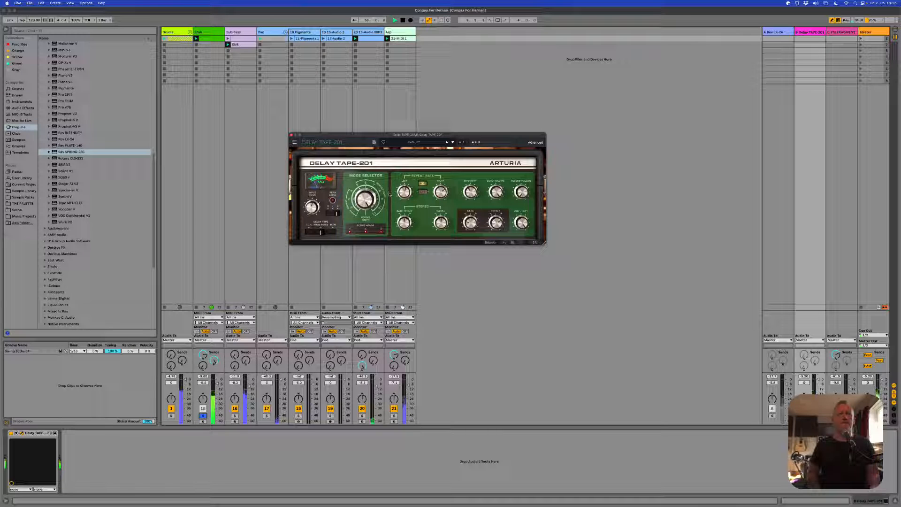
pyautogui.moveTo(385, 199)
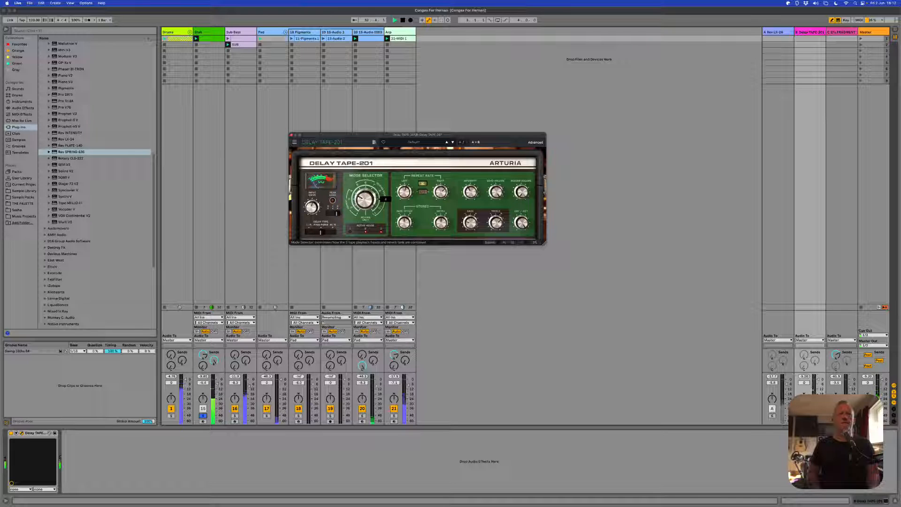
pyautogui.moveTo(363, 202); pyautogui.dragTo(363, 207)
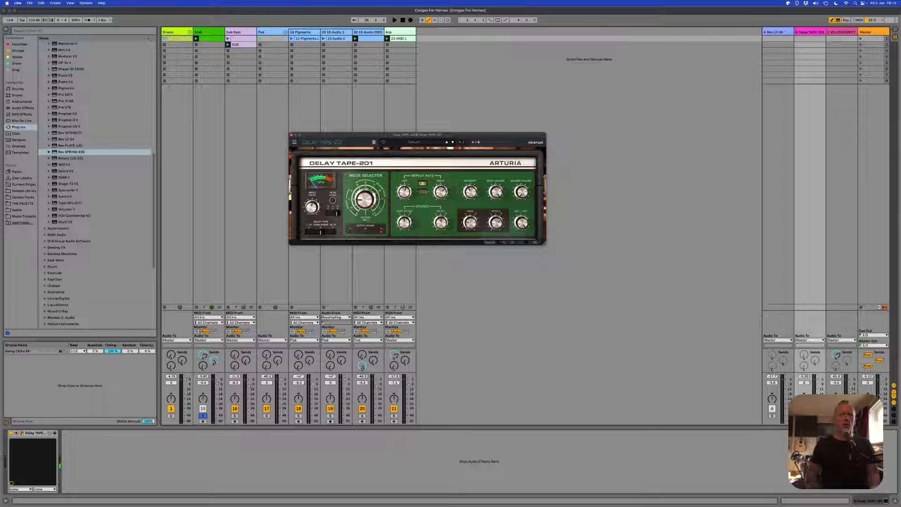
# - Play the soloed track 15 through Delay TAPE-201 and readjust its send level to return B
pyautogui.moveTo(362, 195)
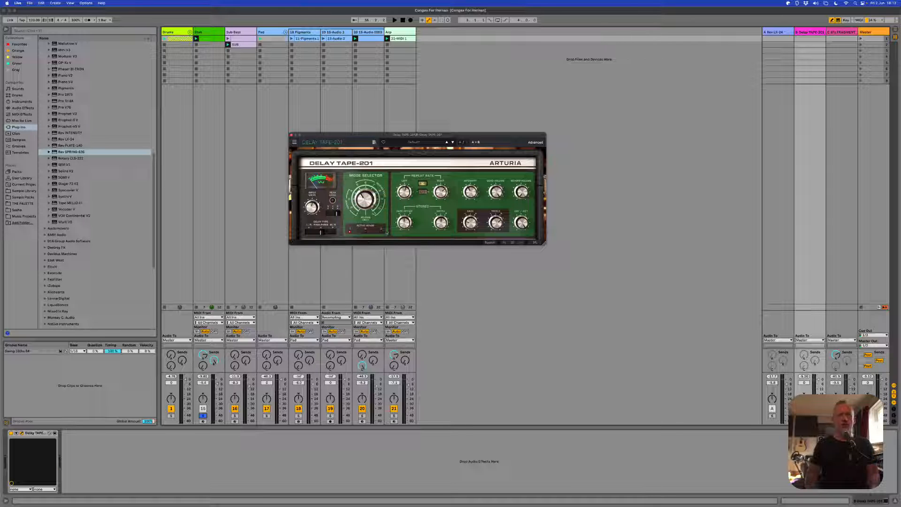
pyautogui.press('space')
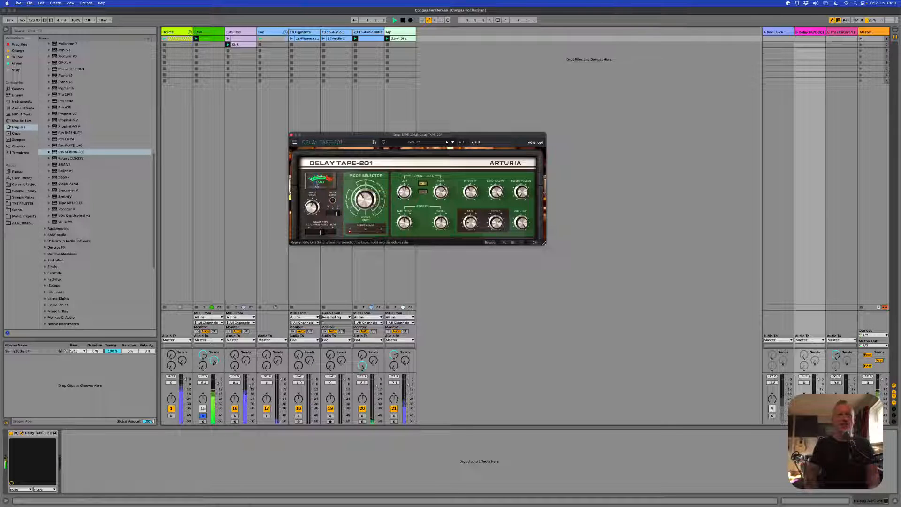
pyautogui.click(219, 368)
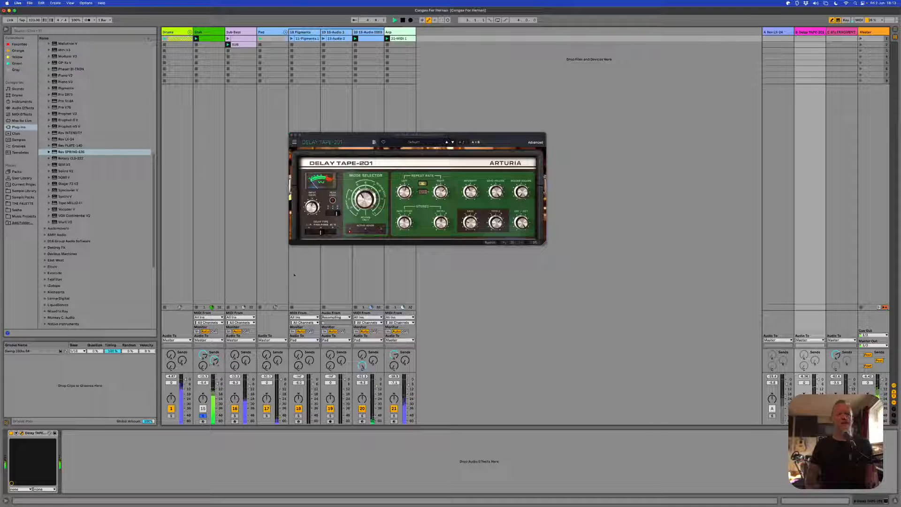
pyautogui.moveTo(314, 205)
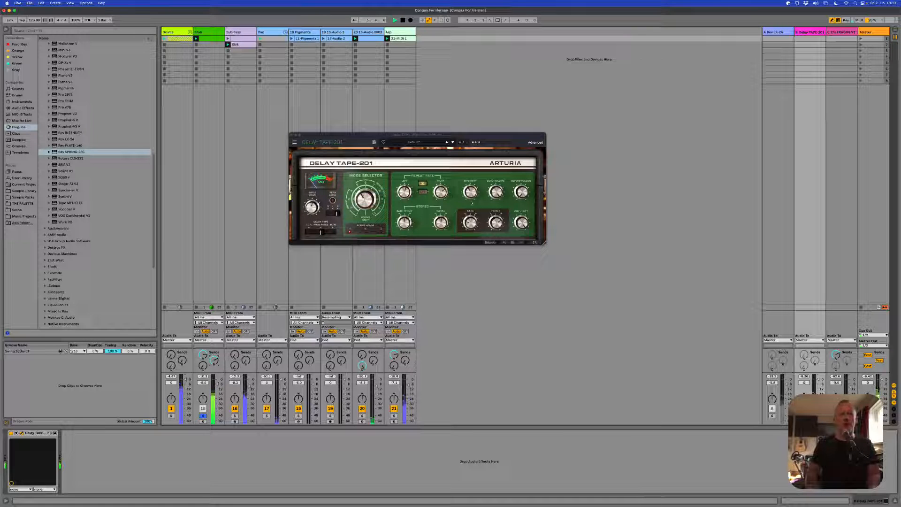
pyautogui.moveTo(520, 187)
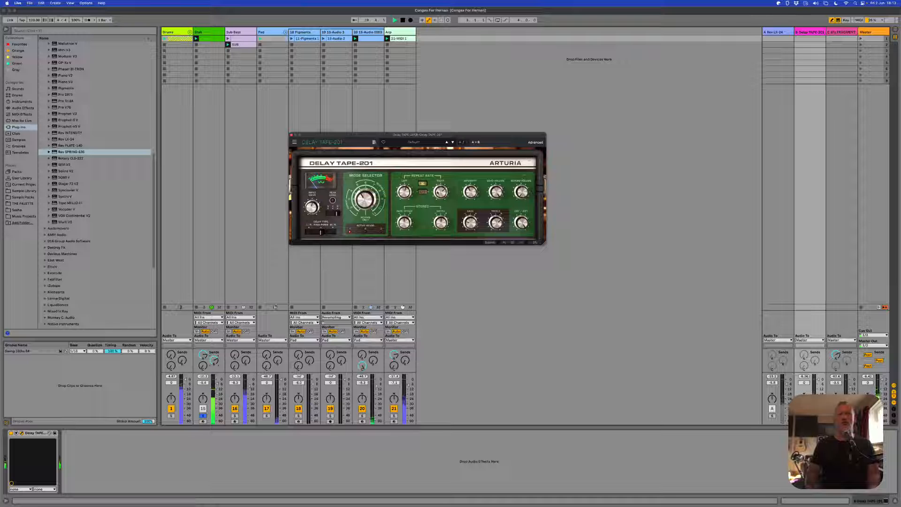
pyautogui.moveTo(442, 192)
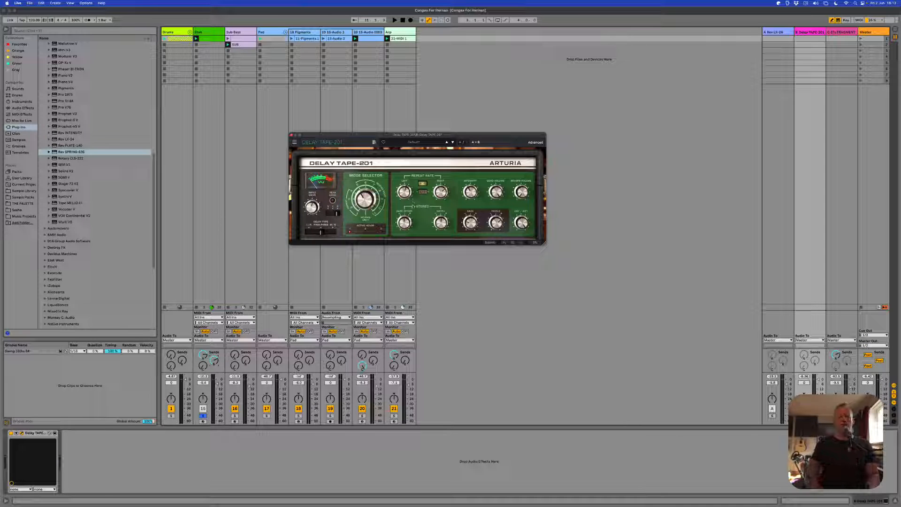
# - Close Delay TAPE-201 and open Rev LX-24 on return A, switching it to its simple front-panel view
pyautogui.moveTo(471, 193)
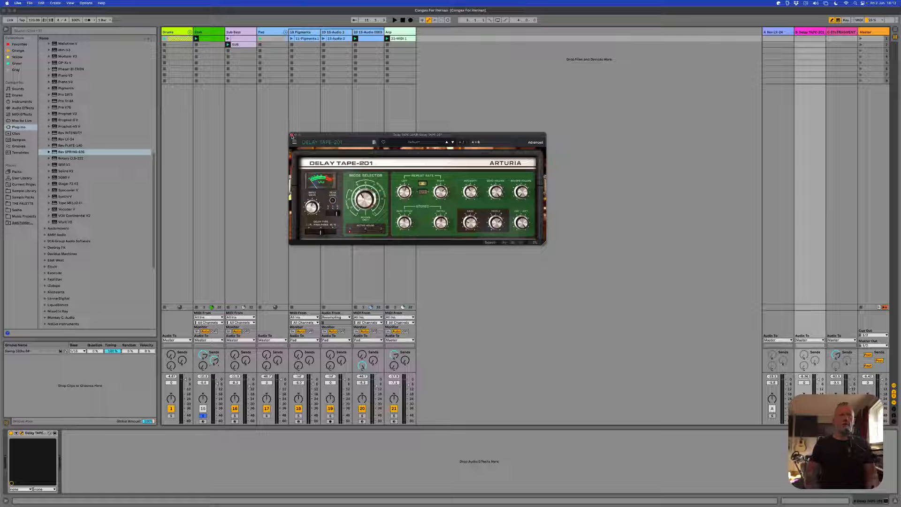
pyautogui.click(292, 135)
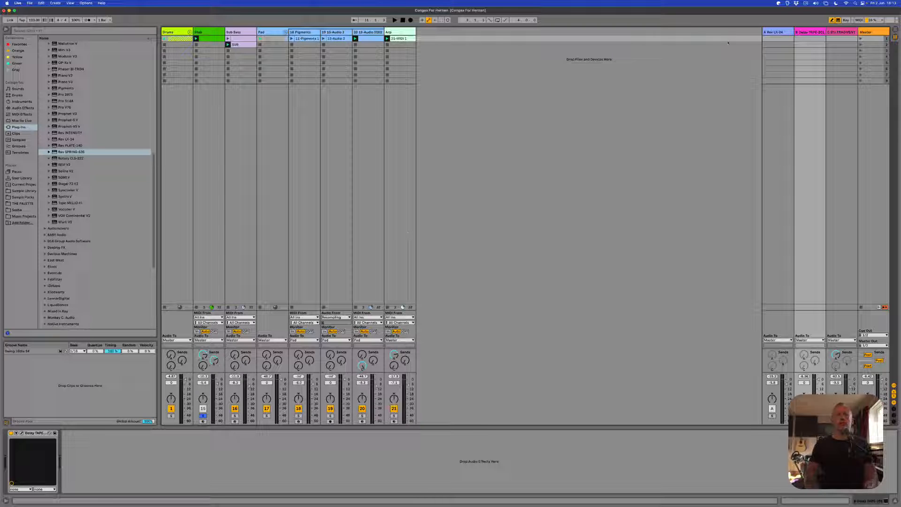
pyautogui.click(772, 32)
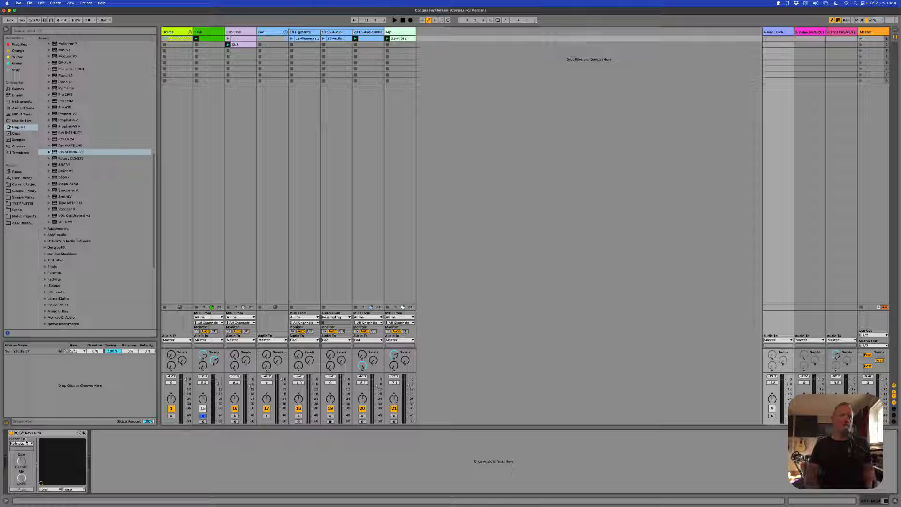
pyautogui.click(22, 433)
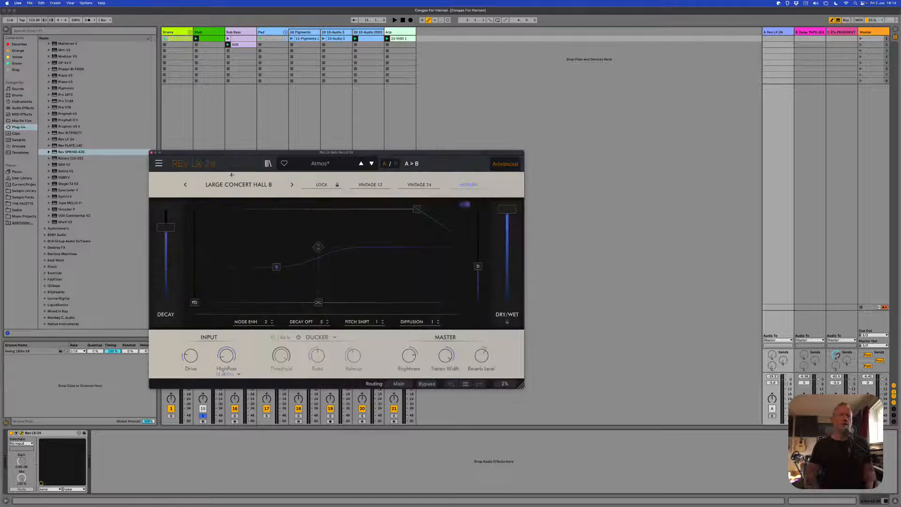
pyautogui.moveTo(232, 152); pyautogui.dragTo(327, 111)
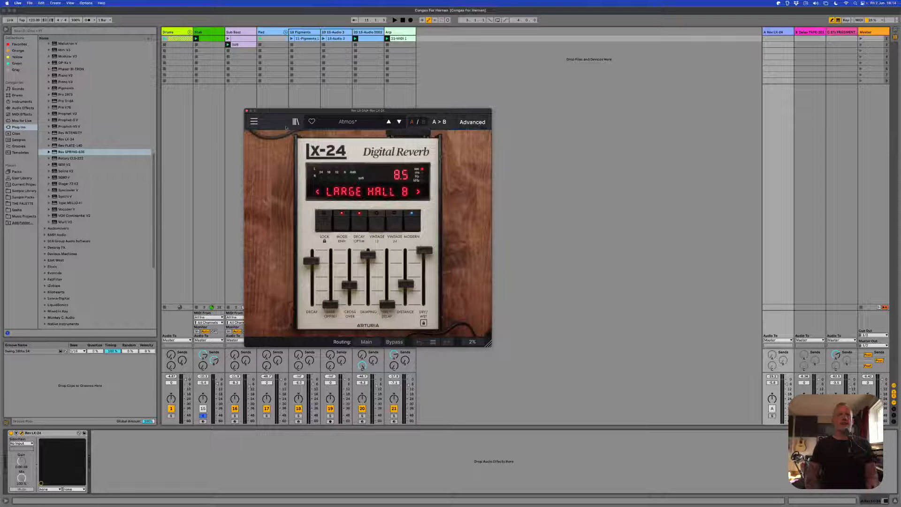
pyautogui.moveTo(285, 112); pyautogui.dragTo(244, 109)
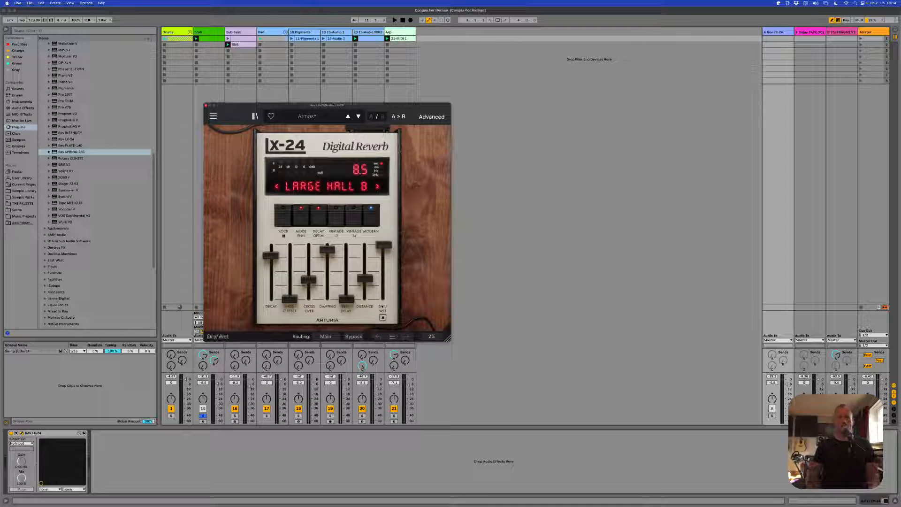
# - Check the damping value on the Rev LX-24 front panel and lock its Dry/Wet mix
pyautogui.moveTo(449, 340)
pyautogui.mouseDown()
pyautogui.moveTo(336, 249)
pyautogui.moveTo(254, 141)
pyautogui.moveTo(311, 211)
pyautogui.moveTo(452, 344)
pyautogui.moveTo(305, 301)
pyautogui.moveTo(268, 218)
pyautogui.moveTo(361, 296)
pyautogui.moveTo(417, 309)
pyautogui.moveTo(450, 342)
pyautogui.mouseUp()
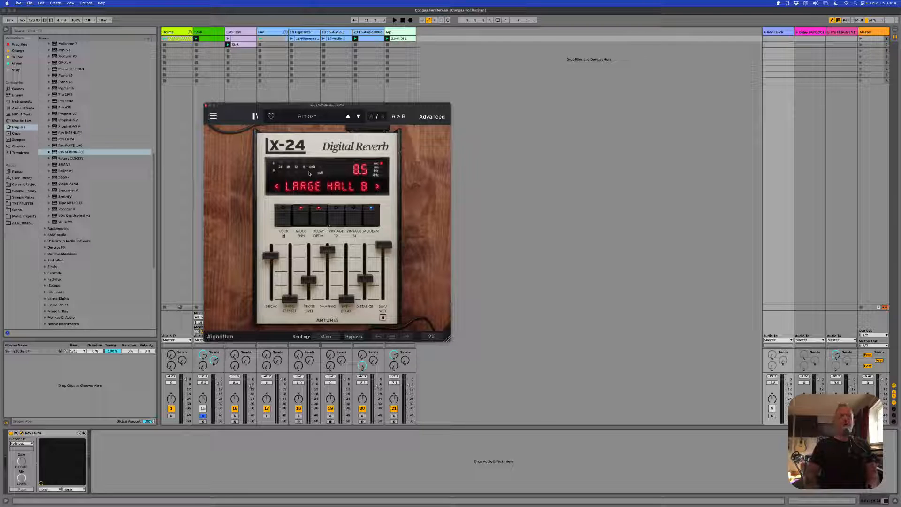
pyautogui.moveTo(292, 106); pyautogui.dragTo(317, 111)
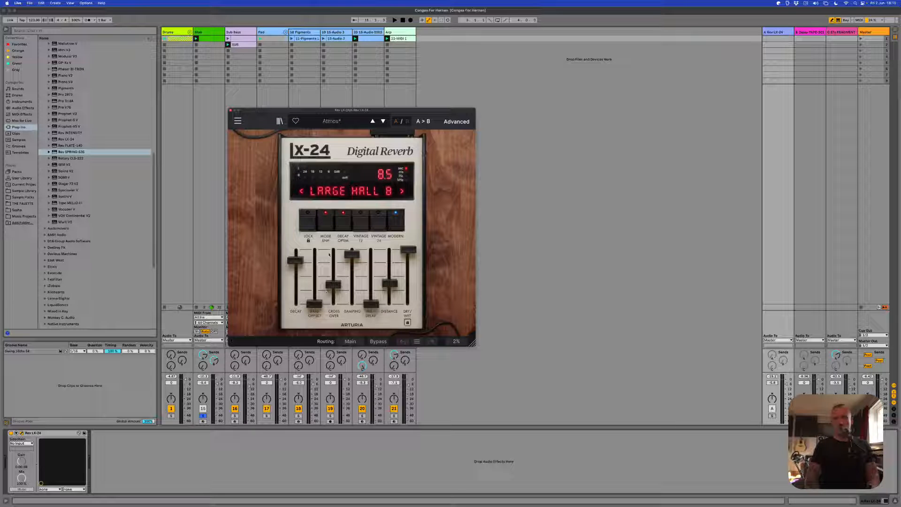
pyautogui.click(355, 255)
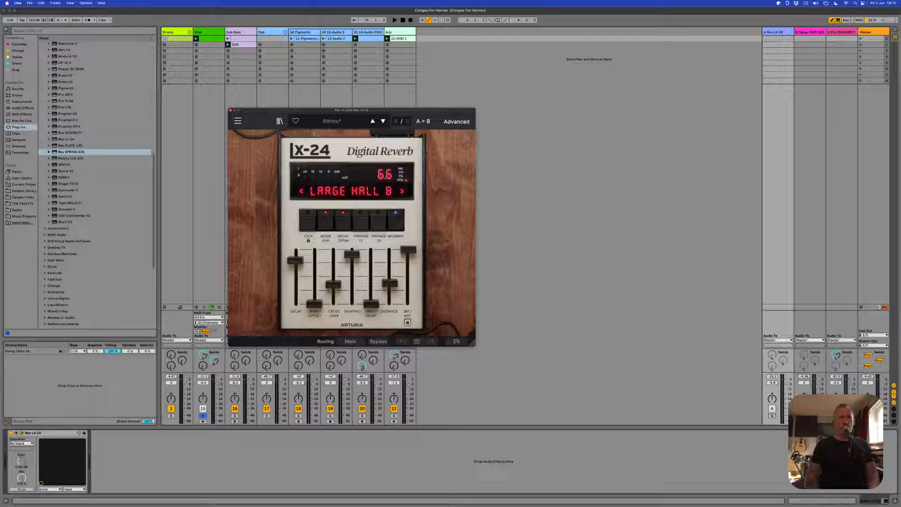
pyautogui.click(407, 322)
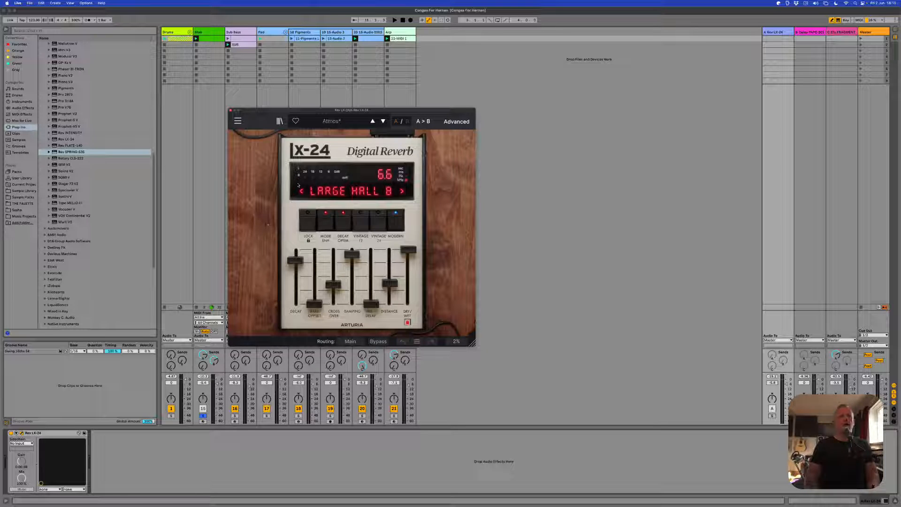
# - Show the advanced view of Rev LX-24 and examine its brightness, stereo width, decay, damping and vintage mode controls
pyautogui.click(453, 128)
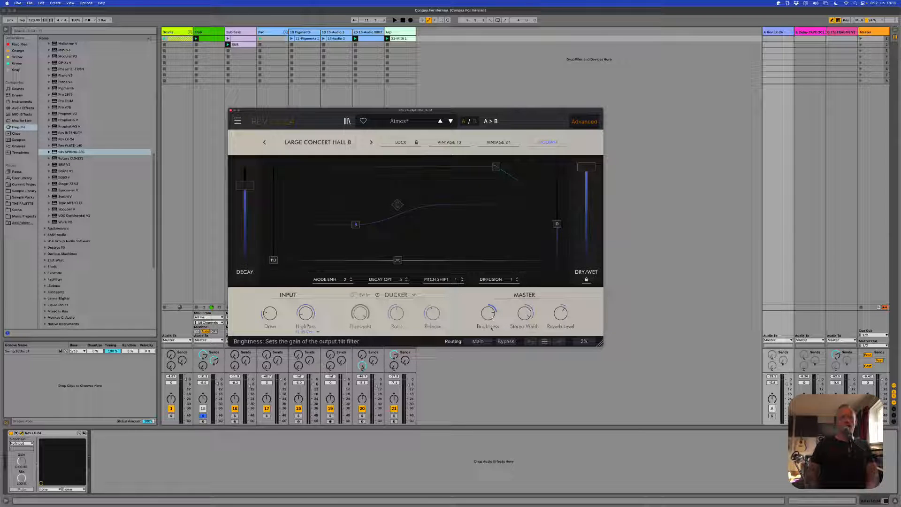
pyautogui.moveTo(492, 322)
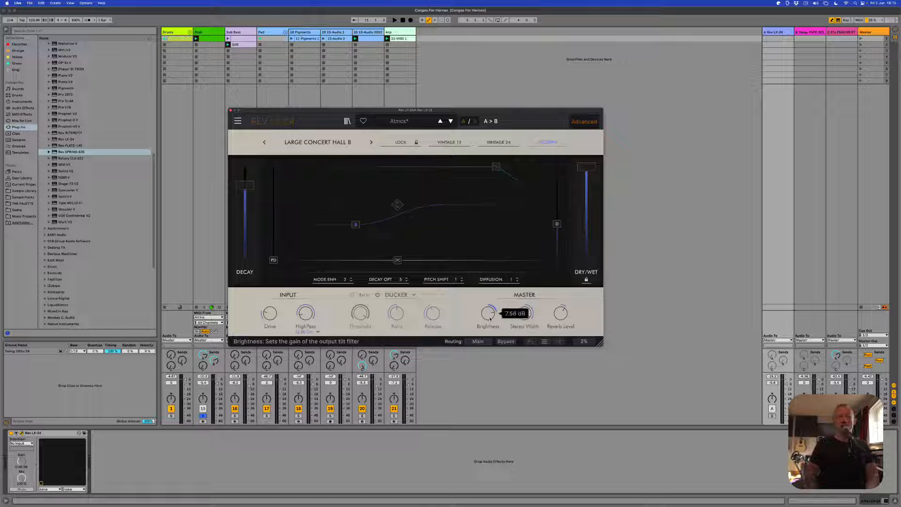
pyautogui.moveTo(530, 316)
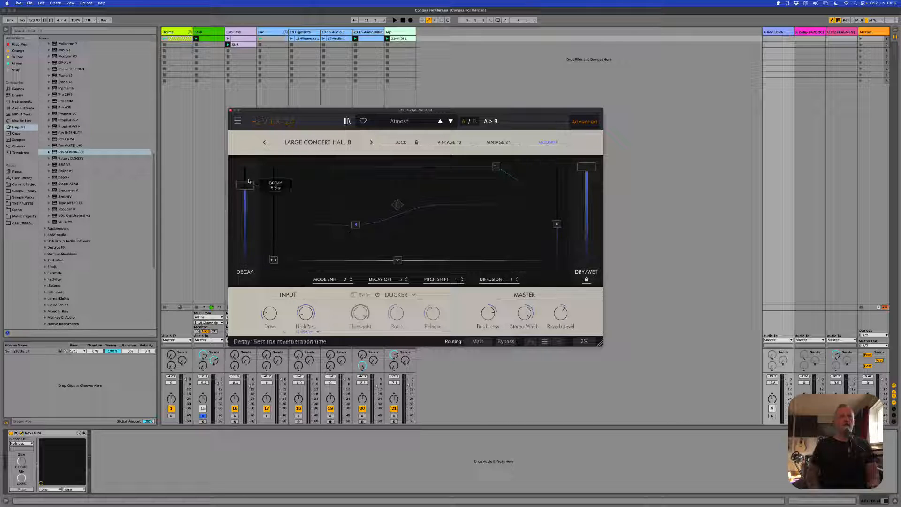
pyautogui.moveTo(499, 169)
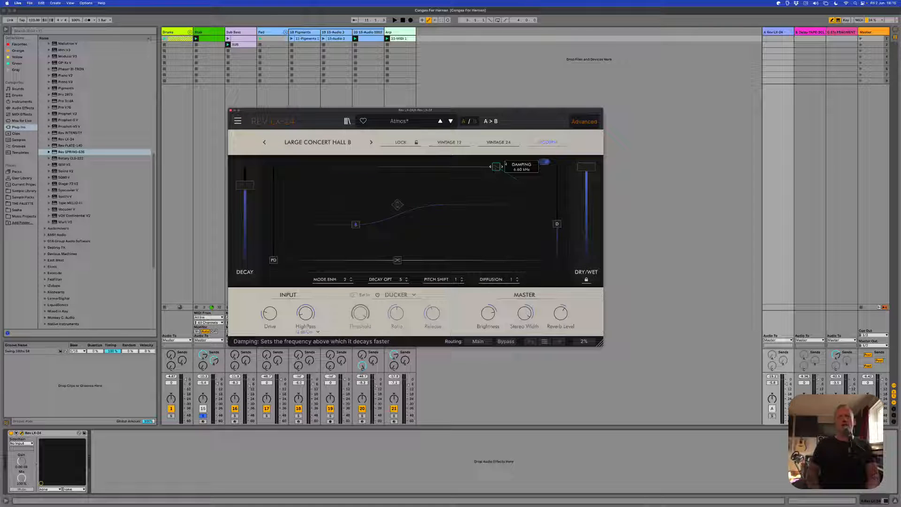
pyautogui.moveTo(554, 236)
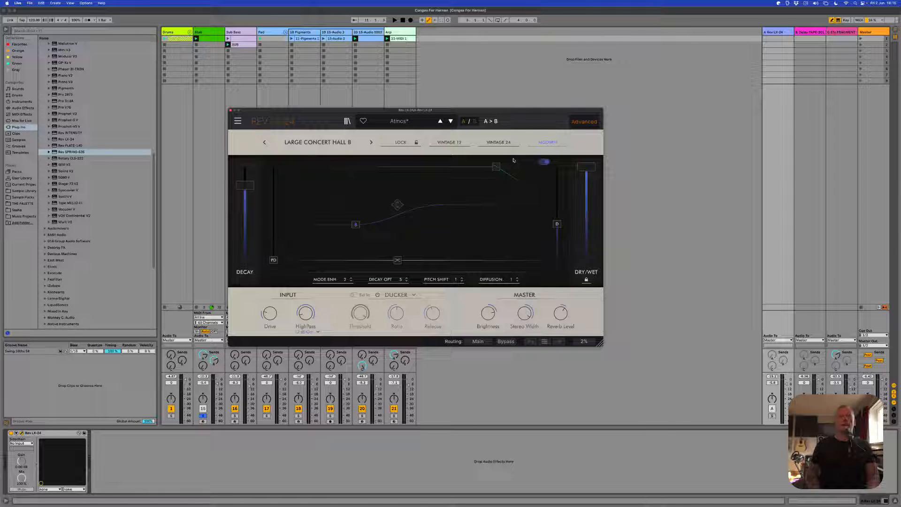
pyautogui.click(460, 145)
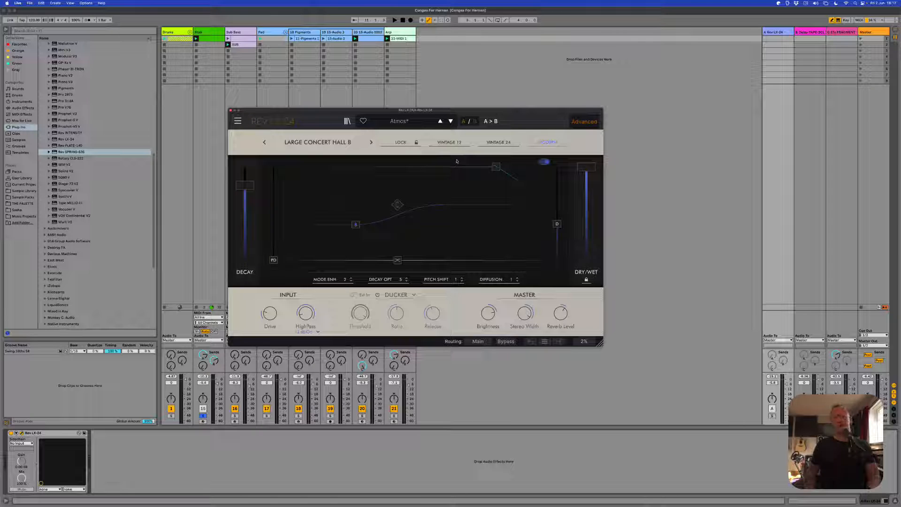
# - Look through the Arturia plug-ins in the browser list
pyautogui.click(153, 167)
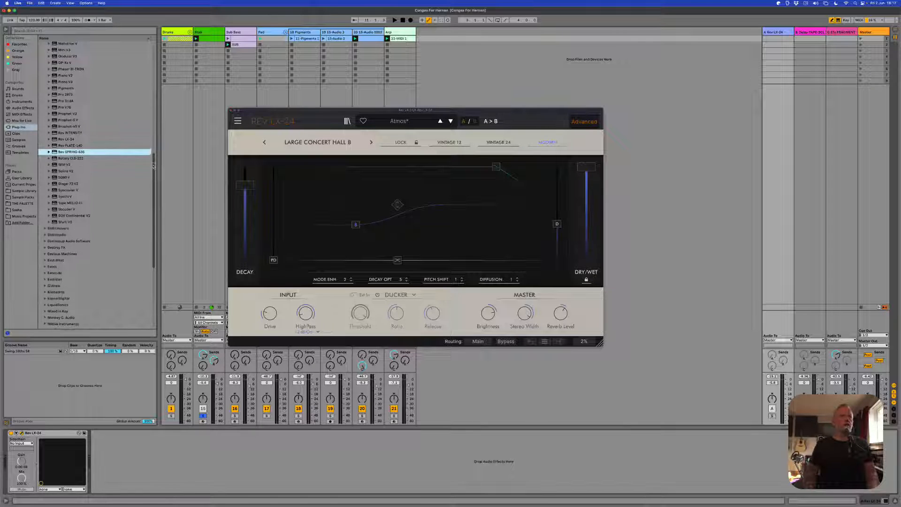
pyautogui.moveTo(153, 167); pyautogui.dragTo(159, 105)
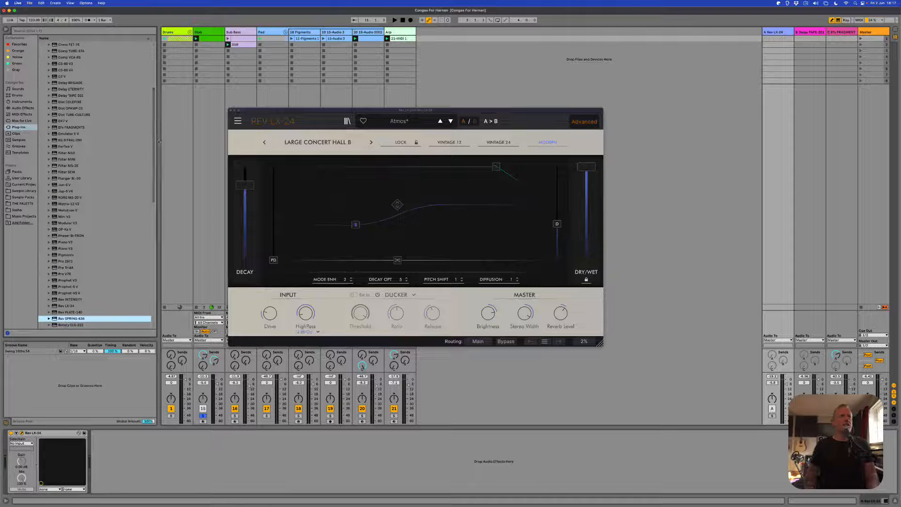
pyautogui.moveTo(153, 172); pyautogui.dragTo(153, 179)
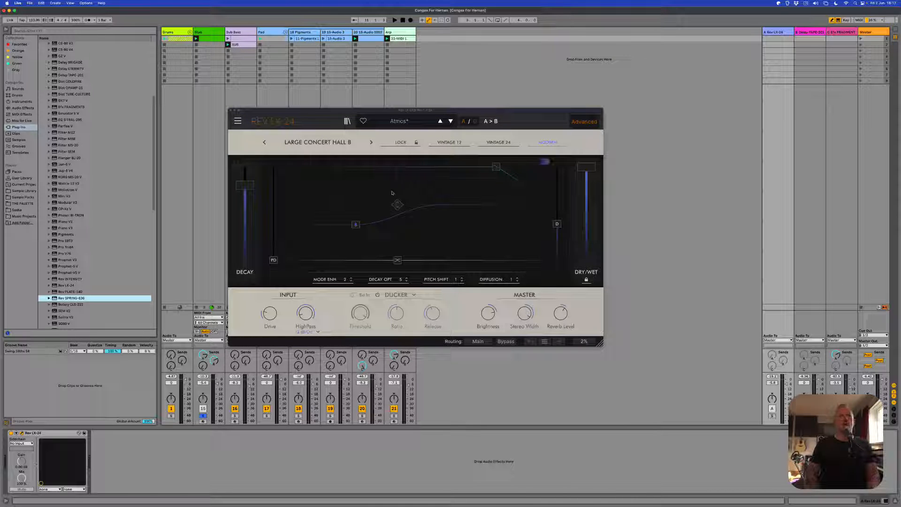
# - Play the set, moving the solo from track 15 to return A to hear only the reverb, and stop playback
pyautogui.click(484, 212)
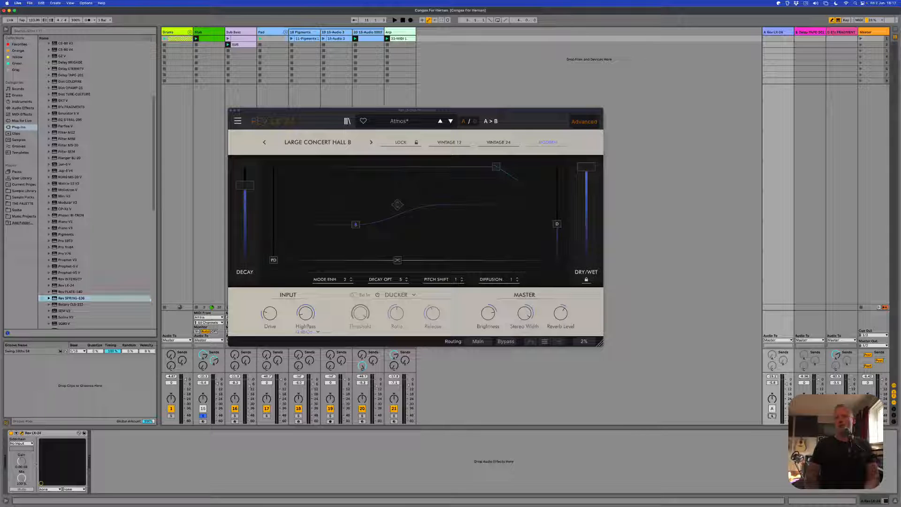
pyautogui.press('space')
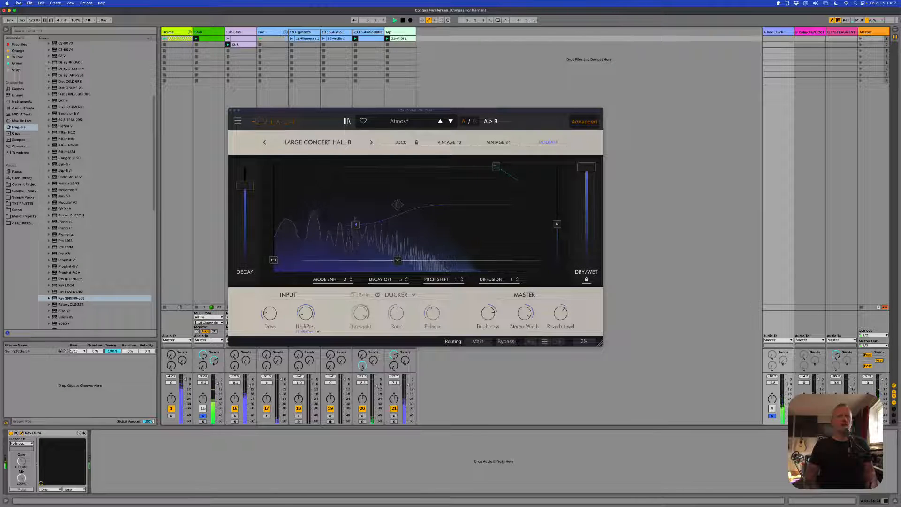
pyautogui.click(202, 408)
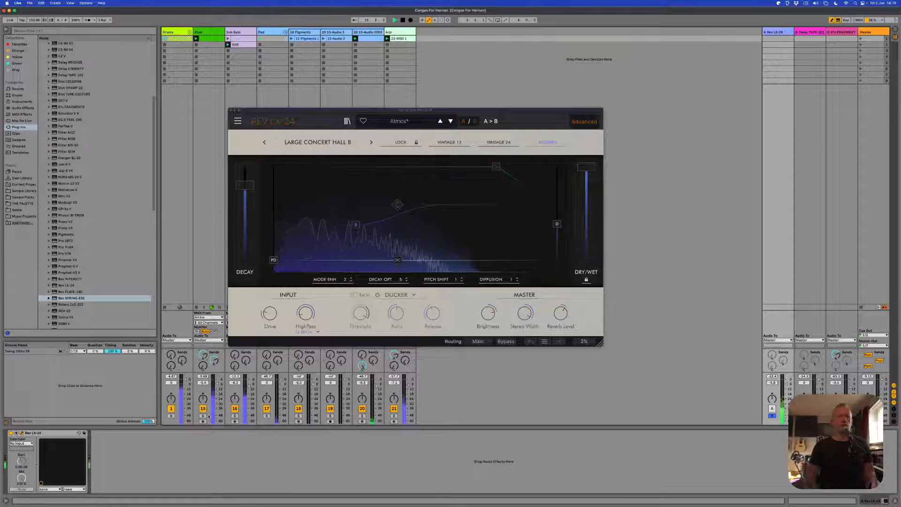
pyautogui.press('space')
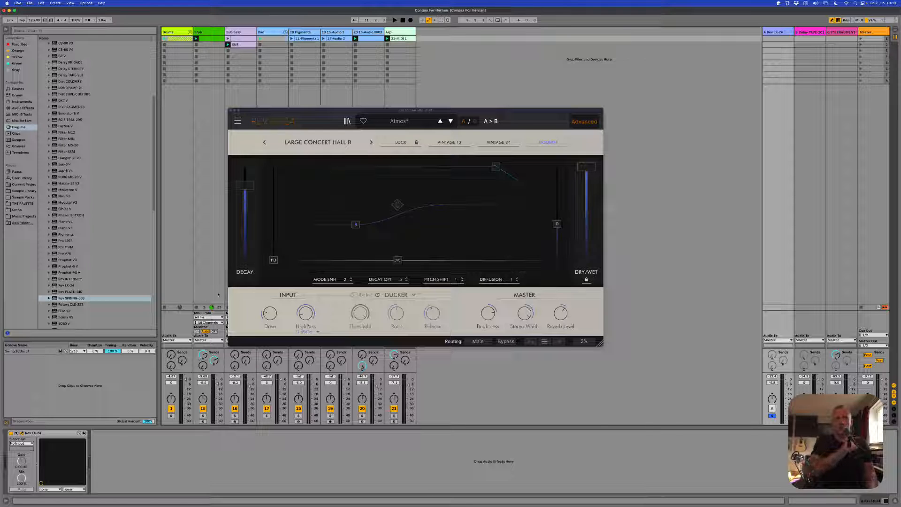
# - Return Rev LX-24 to its simple view and review the list of reverb algorithms without choosing another
pyautogui.click(584, 122)
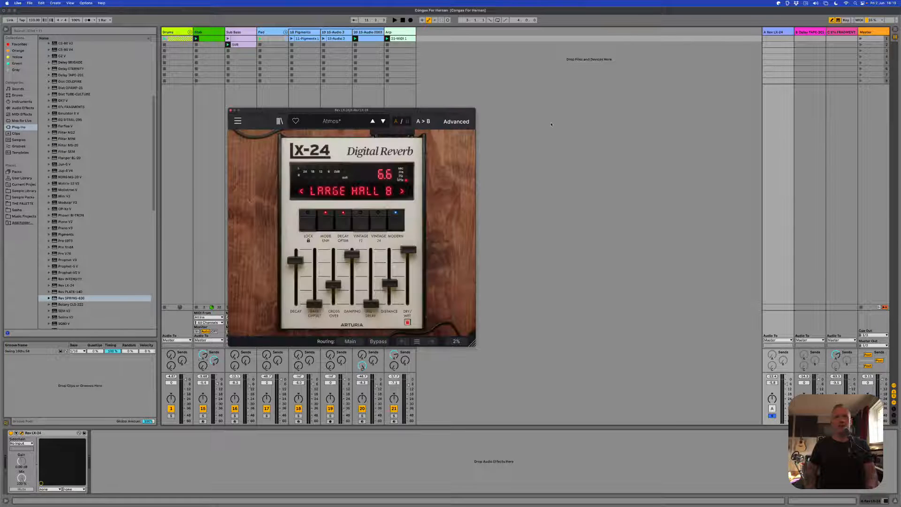
pyautogui.click(325, 191)
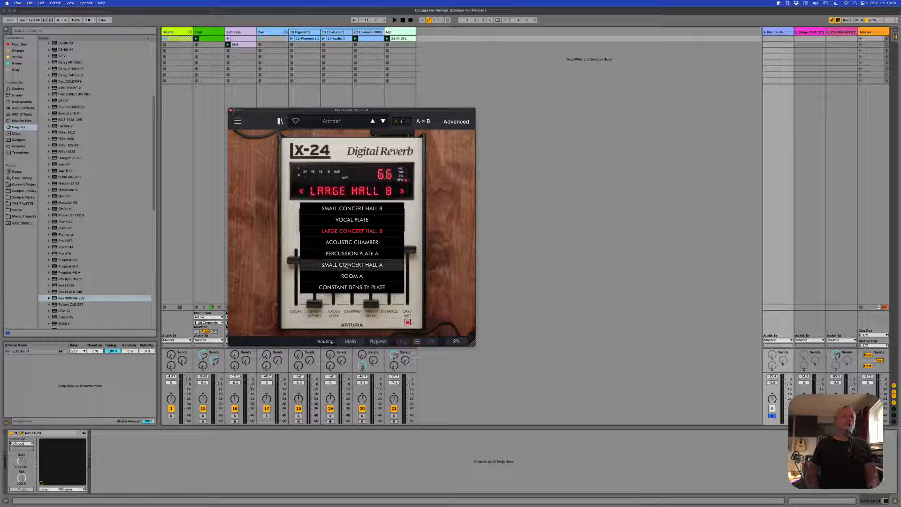
pyautogui.click(440, 265)
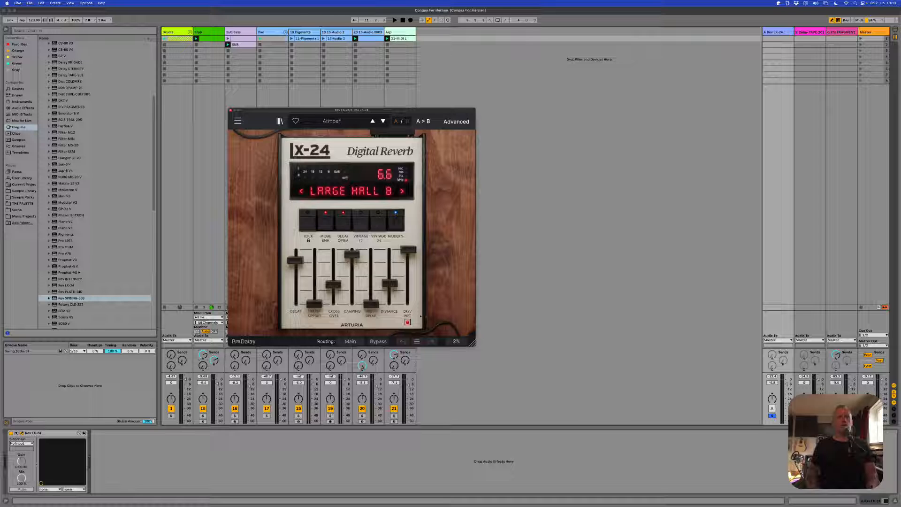
# - Shrink the Rev LX-24 window, reposition it and close it
pyautogui.moveTo(473, 344); pyautogui.dragTo(437, 310)
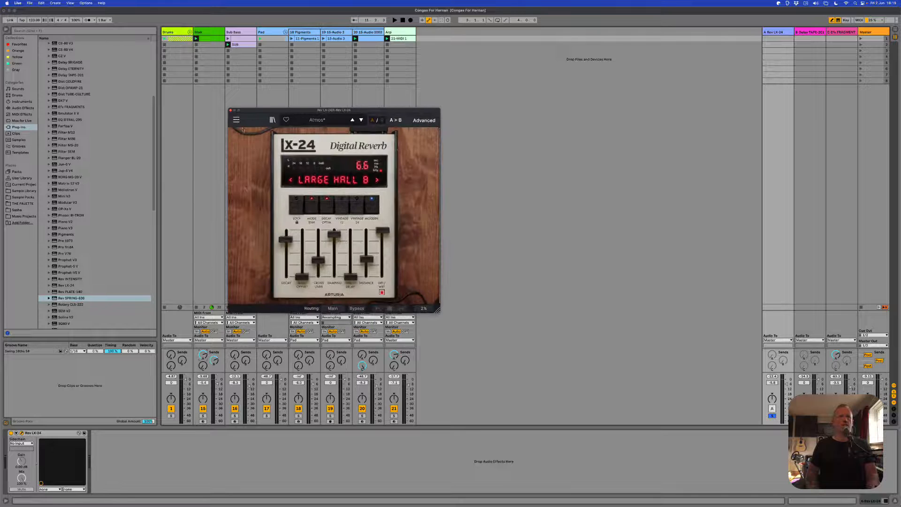
pyautogui.moveTo(236, 119); pyautogui.dragTo(254, 131)
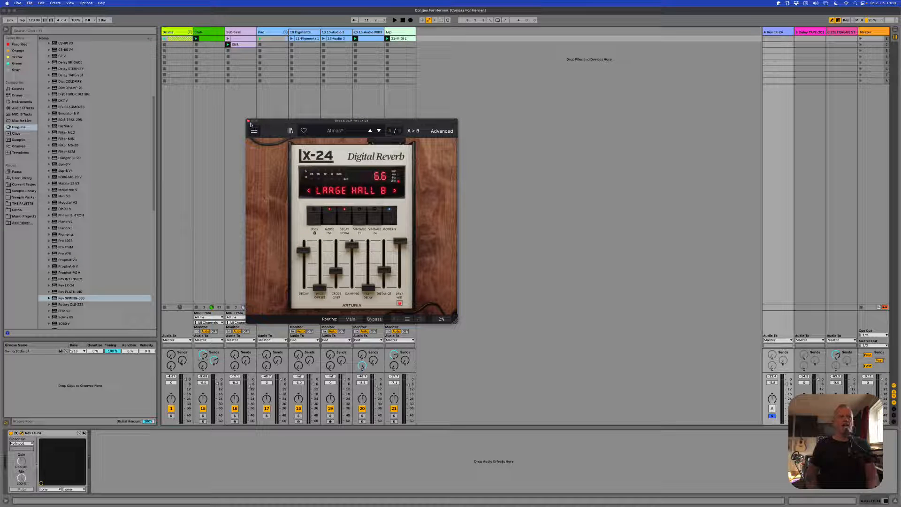
pyautogui.click(248, 122)
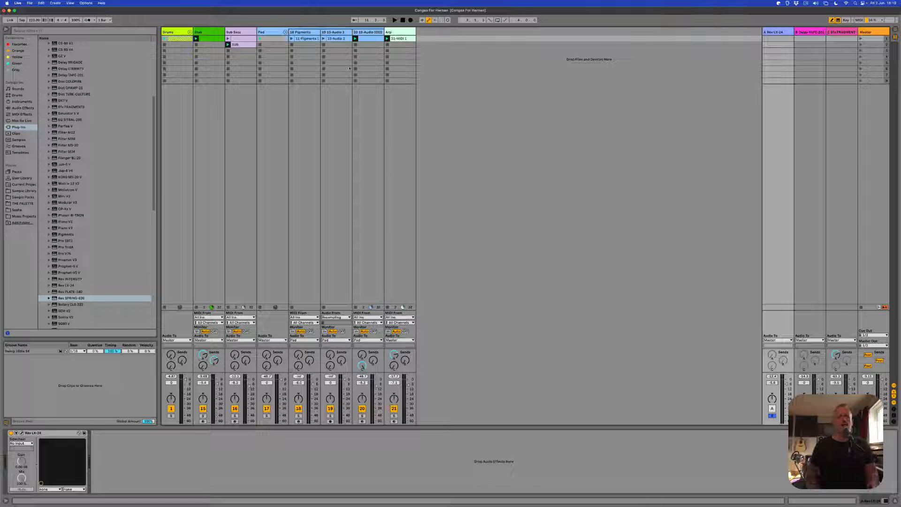
# - Solo track 20 and open its two Filter MS-20 devices, stacking their windows one above the other
pyautogui.click(364, 33)
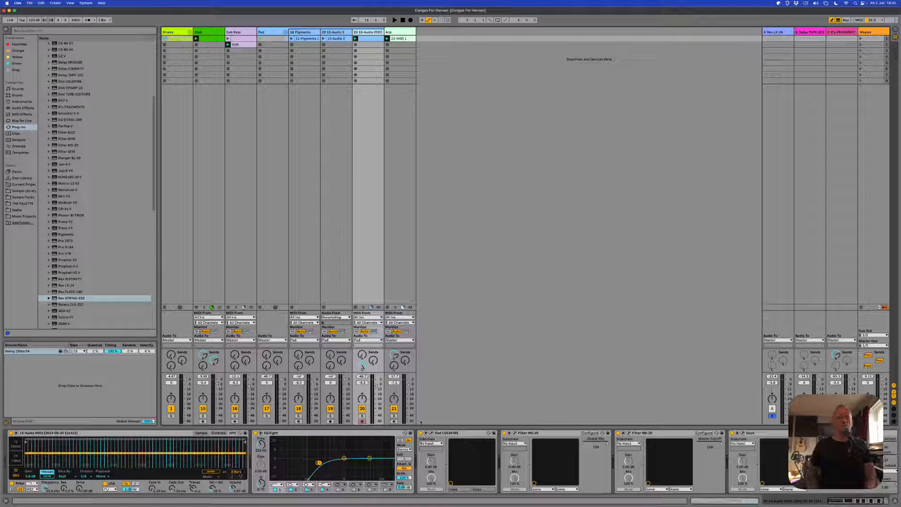
pyautogui.click(362, 416)
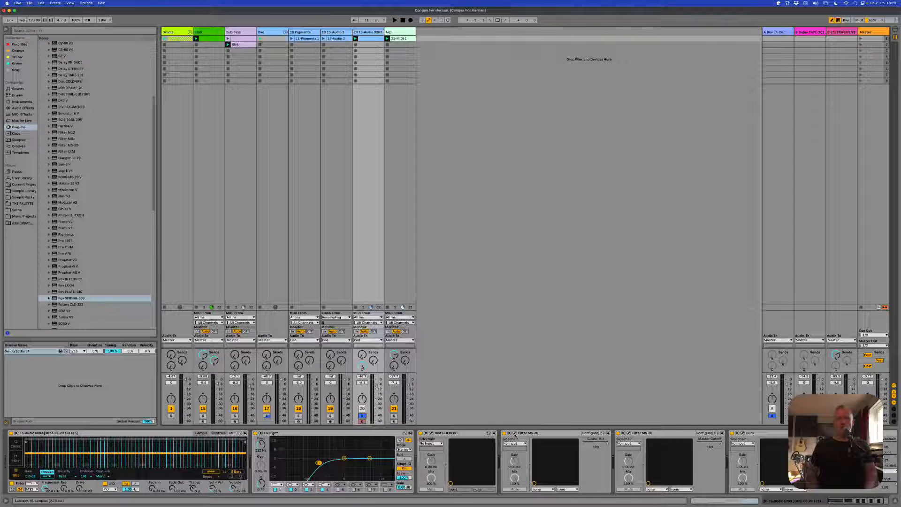
pyautogui.click(515, 433)
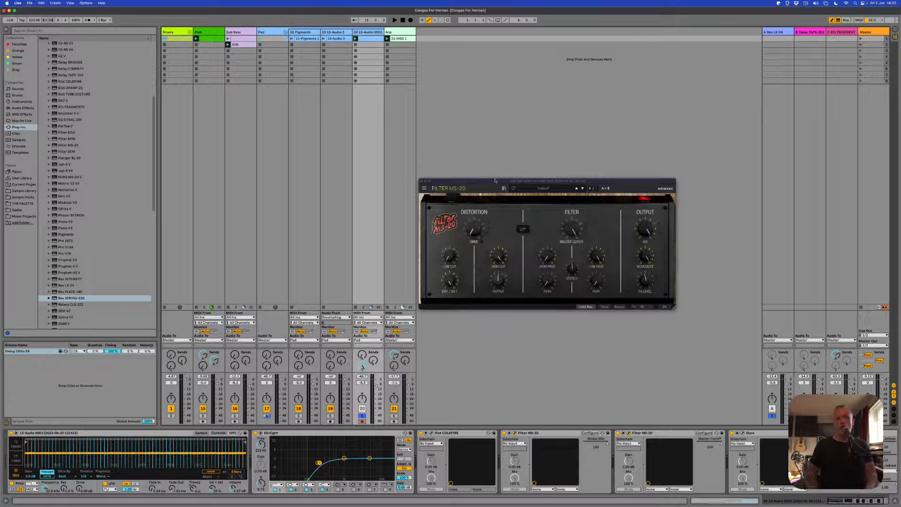
pyautogui.moveTo(495, 181); pyautogui.dragTo(545, 319)
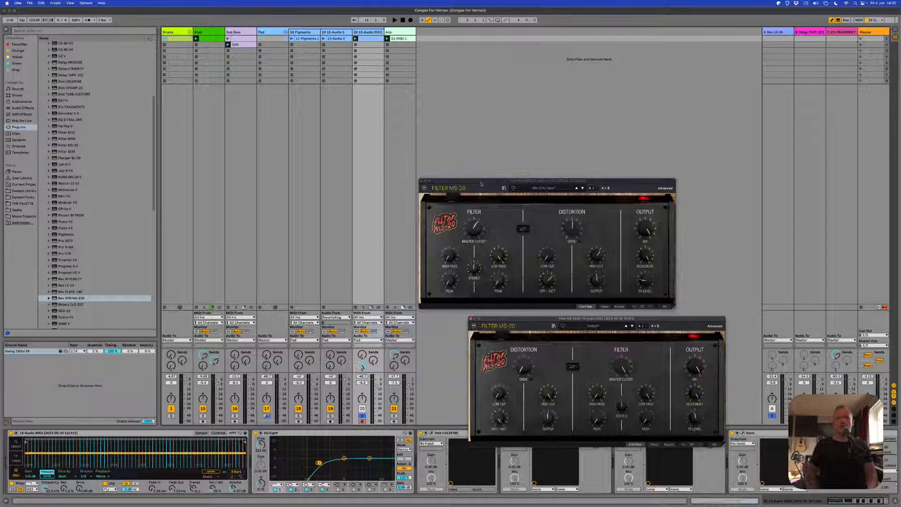
pyautogui.moveTo(480, 183); pyautogui.dragTo(546, 154)
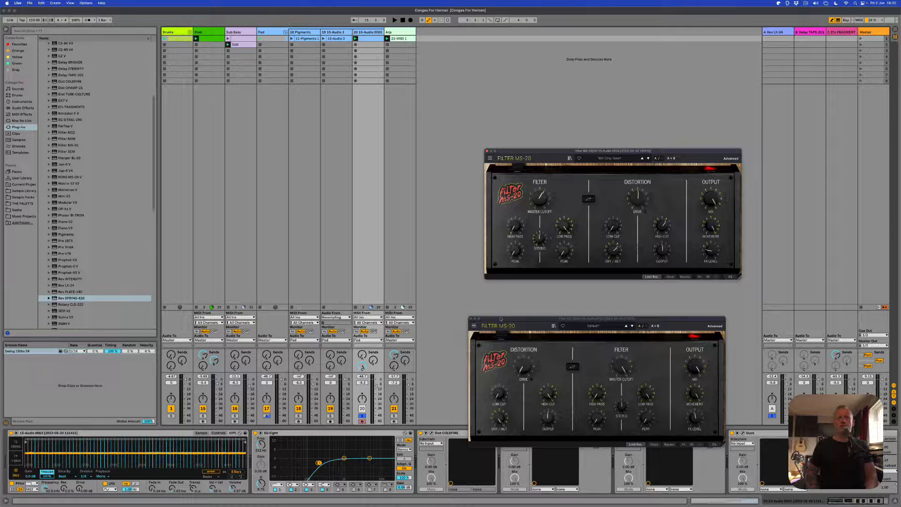
pyautogui.moveTo(501, 319); pyautogui.dragTo(516, 283)
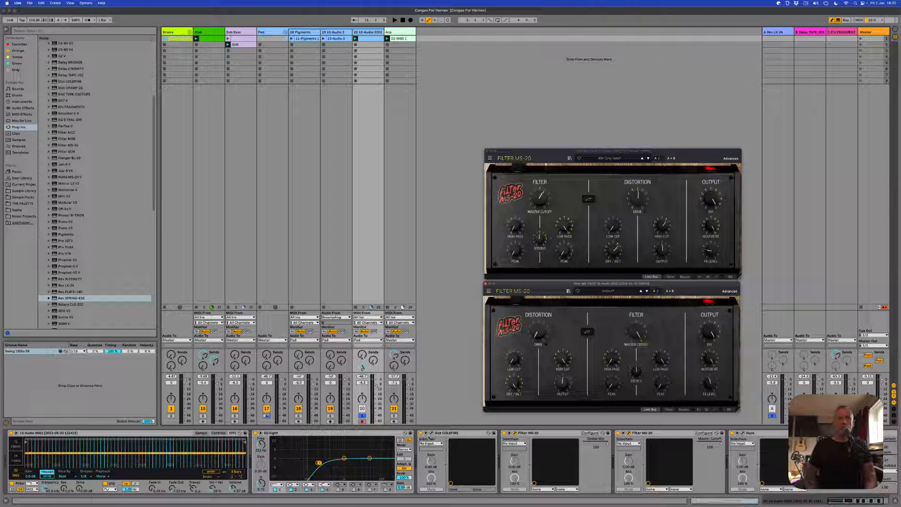
# - Open Dist COLDFIRE from track 20's device chain and place its window beside the two Filter MS-20 windows
pyautogui.click(430, 433)
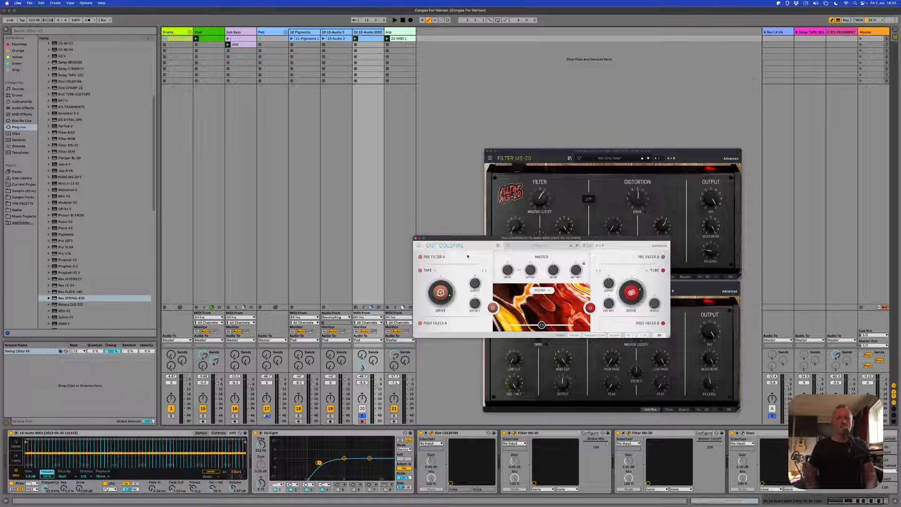
pyautogui.moveTo(465, 240); pyautogui.dragTo(215, 189)
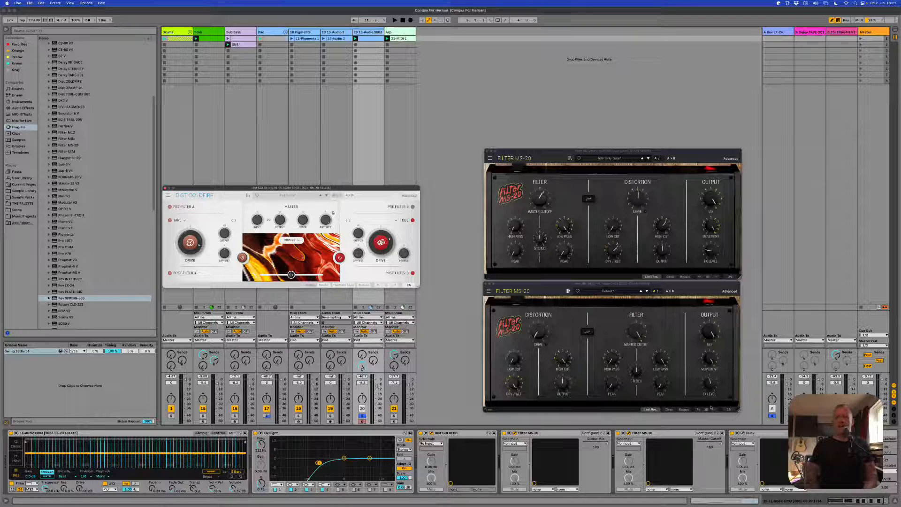
pyautogui.click(322, 371)
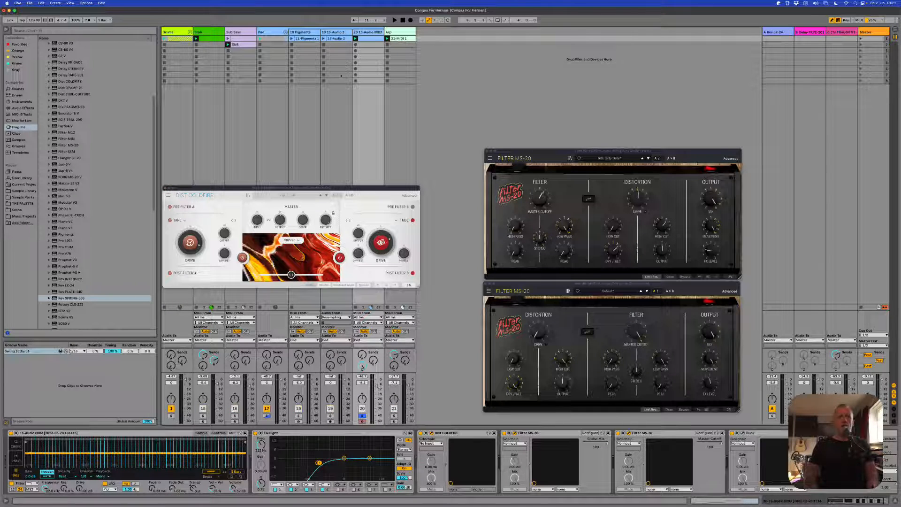
# - Play soloed track 20, try the lower Filter MS-20's master cutoff, turn down the upper one's output mix, and stop playback
pyautogui.press('space')
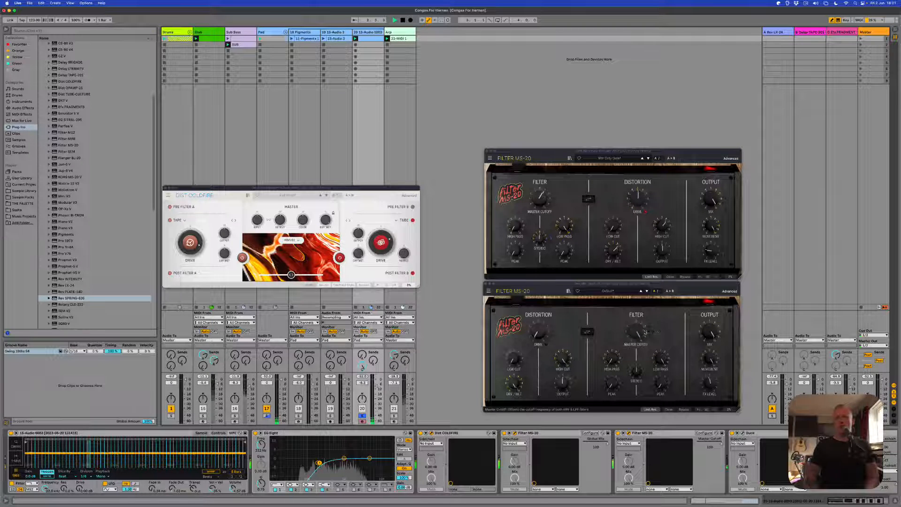
pyautogui.moveTo(641, 334)
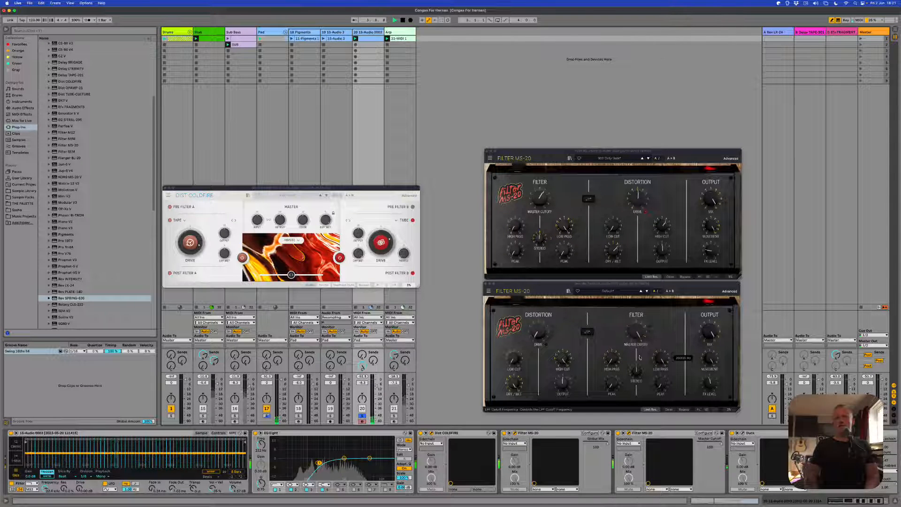
pyautogui.moveTo(639, 334); pyautogui.dragTo(617, 363)
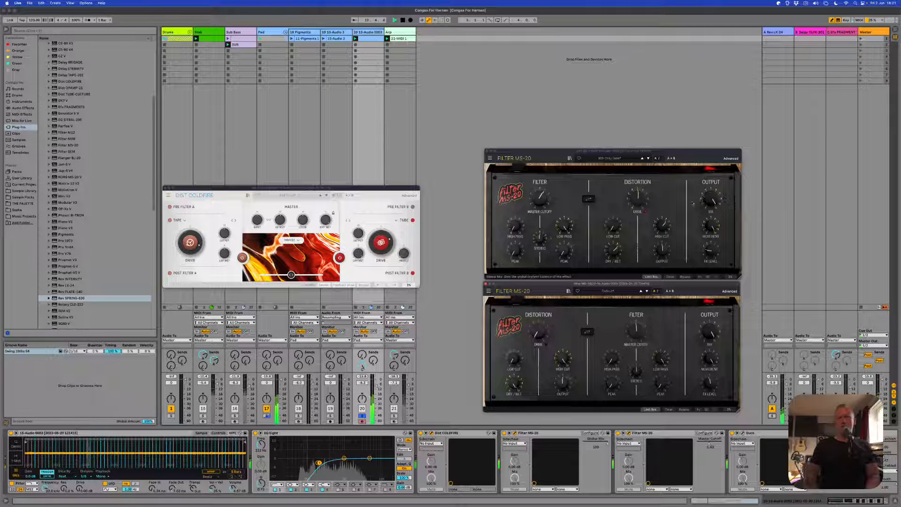
pyautogui.moveTo(698, 203); pyautogui.dragTo(673, 267)
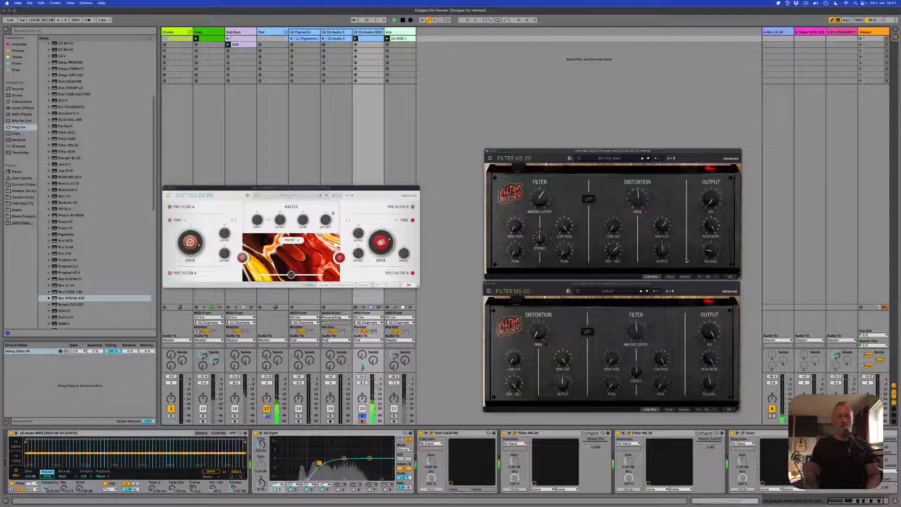
pyautogui.moveTo(661, 256)
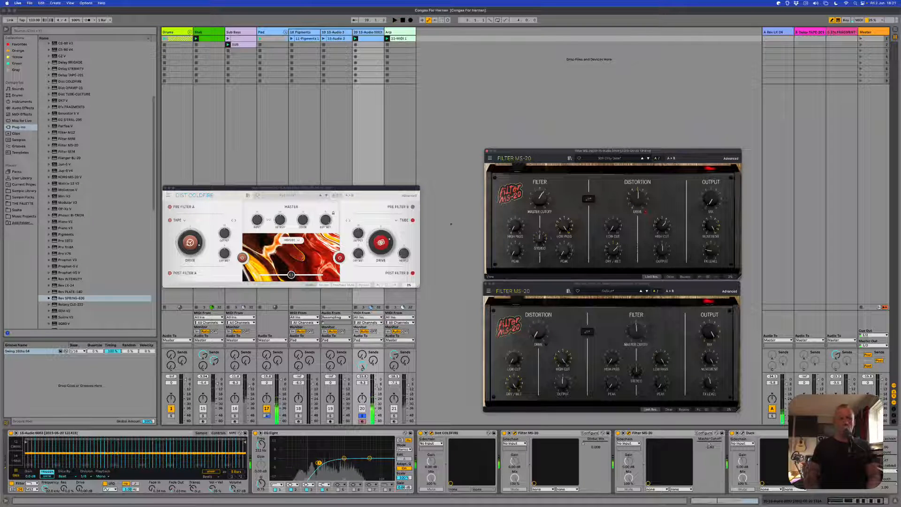
pyautogui.press('space')
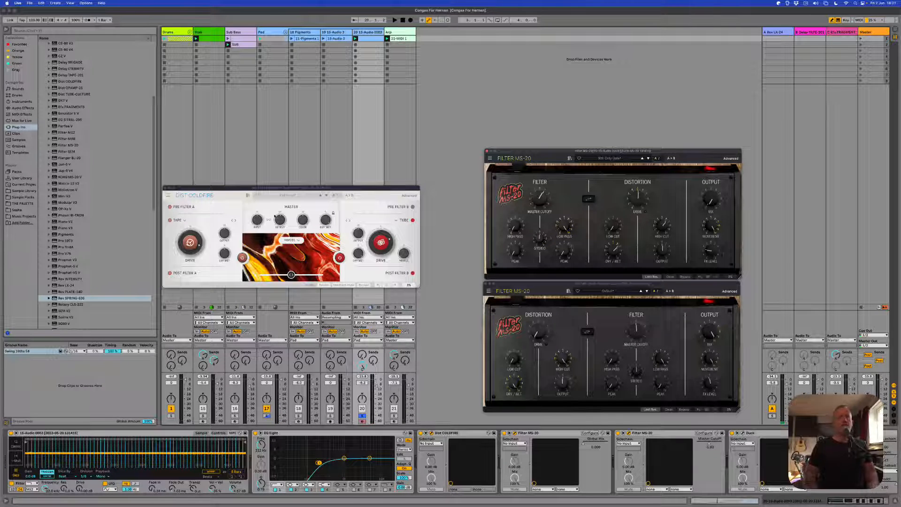
# - Inspect the Pad group and track 20's device chain, and open track 20's clip to view its MIDI notes
pyautogui.click(280, 35)
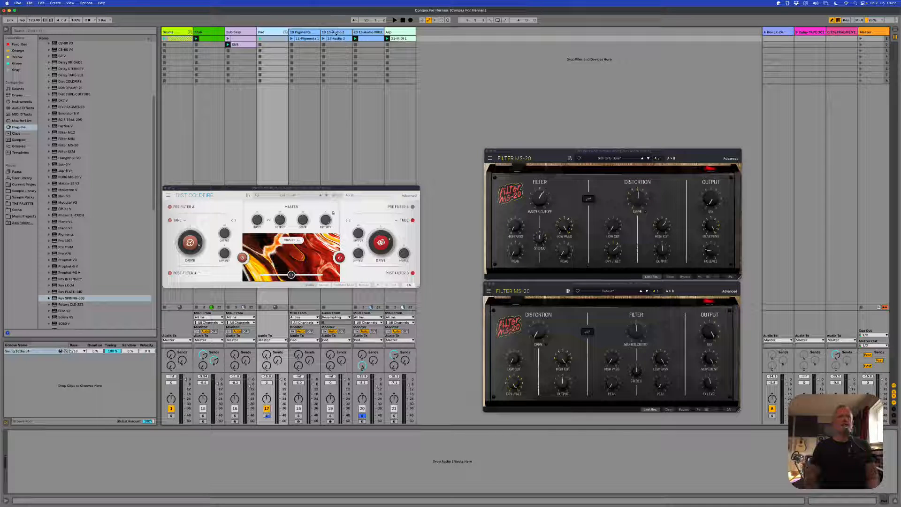
pyautogui.click(370, 33)
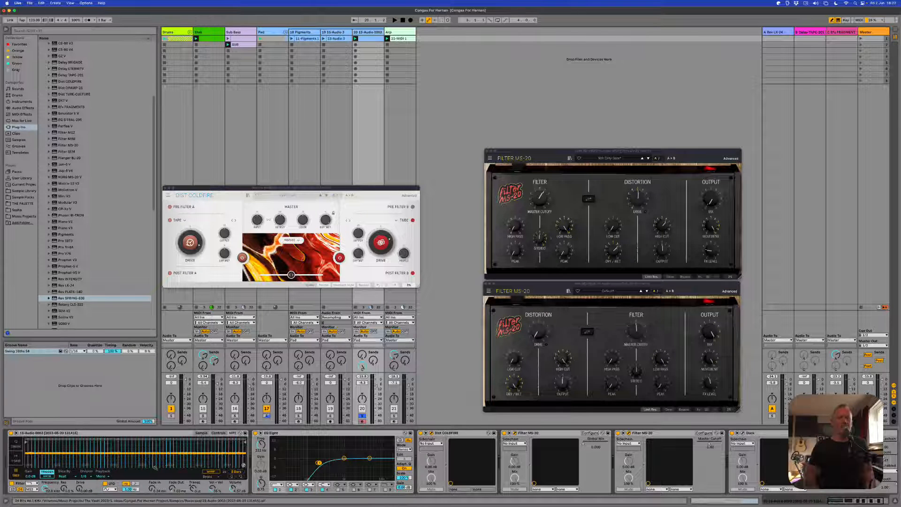
pyautogui.click(368, 42)
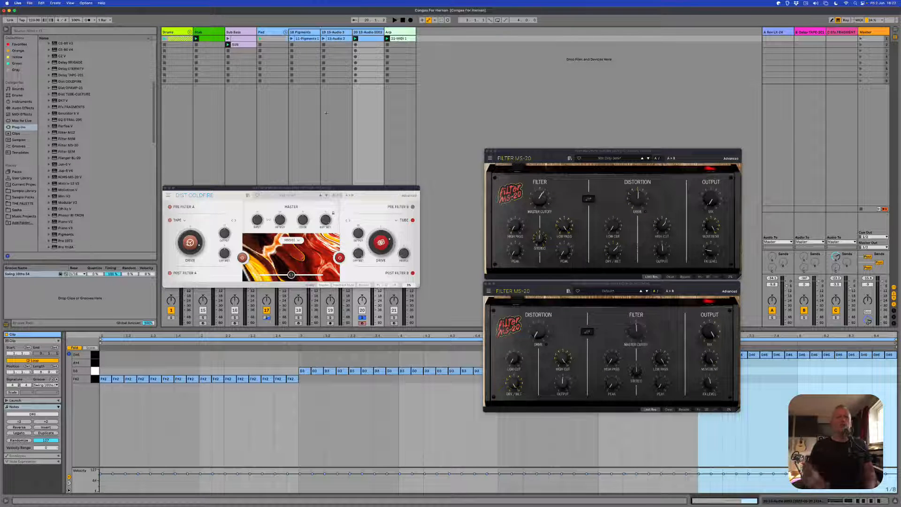
# - Move the solo from track 20 to track 18, open its Pigments instrument, and play the track's clip
pyautogui.click(304, 32)
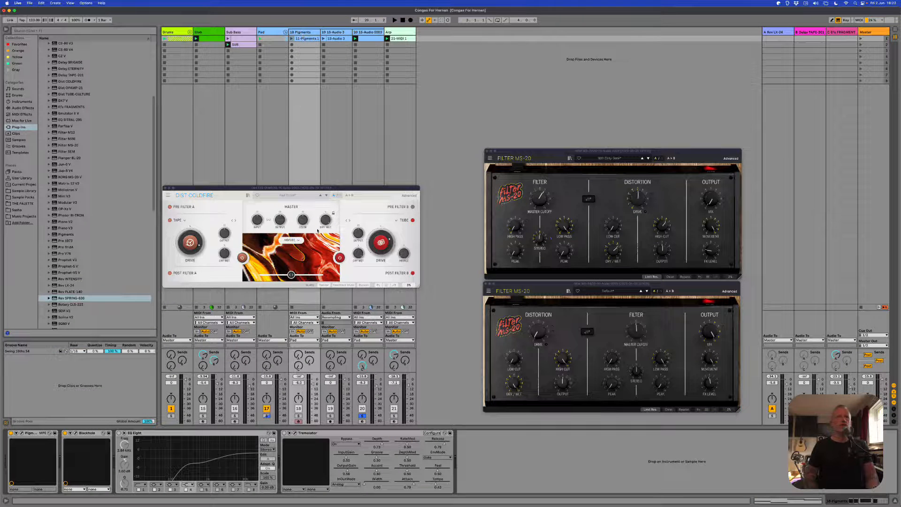
pyautogui.click(361, 416)
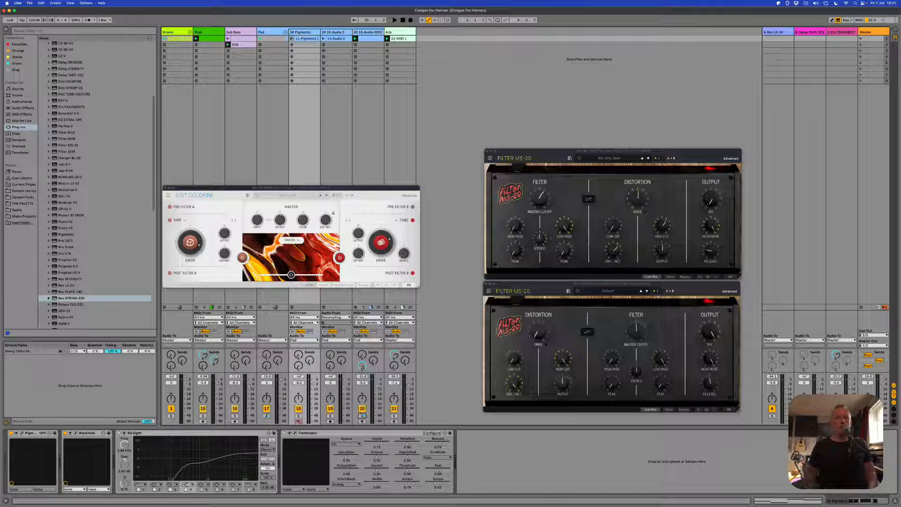
pyautogui.click(21, 433)
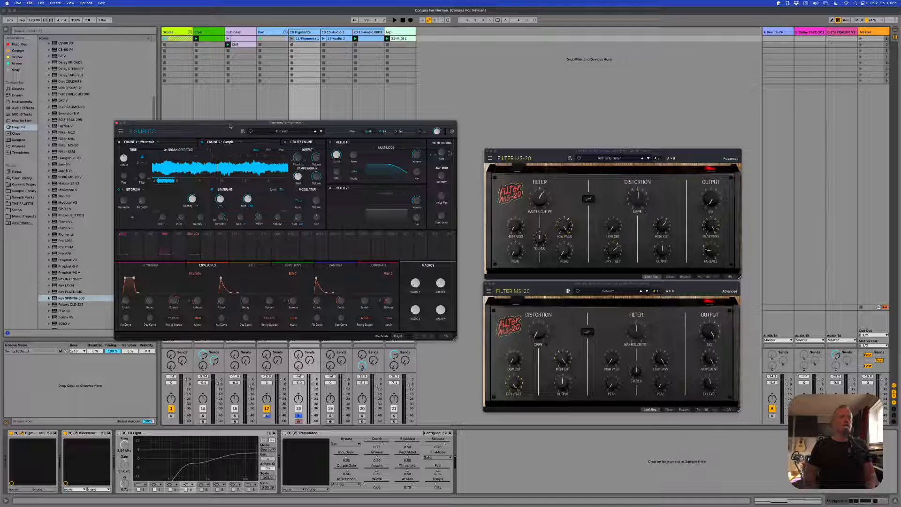
pyautogui.moveTo(230, 126); pyautogui.dragTo(164, 106)
pyautogui.press('space')
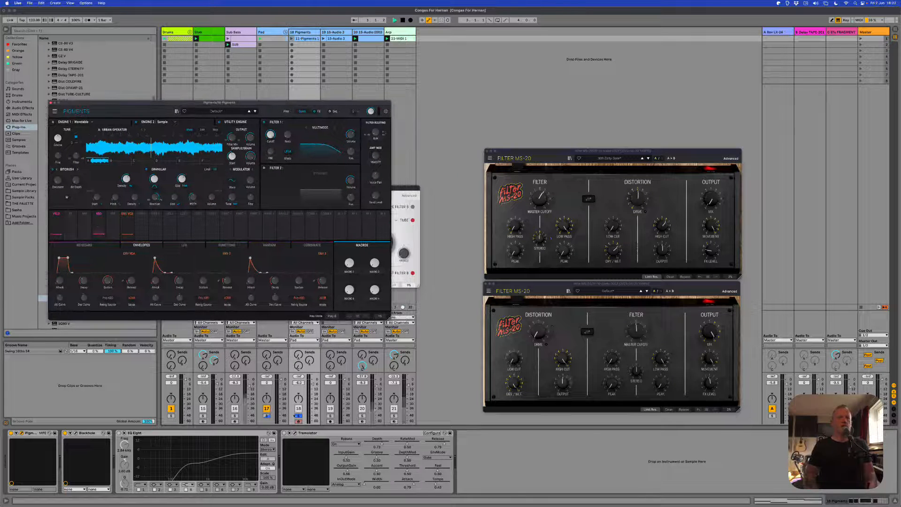
pyautogui.click(292, 38)
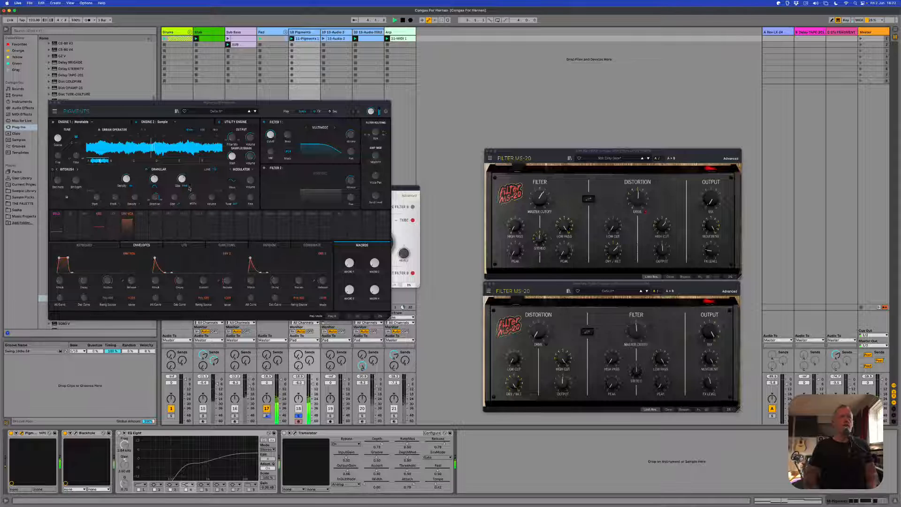
# - Show the notes of the Pigments clip on track 18, stop playback and close the Pigments window
pyautogui.doubleClick(310, 40)
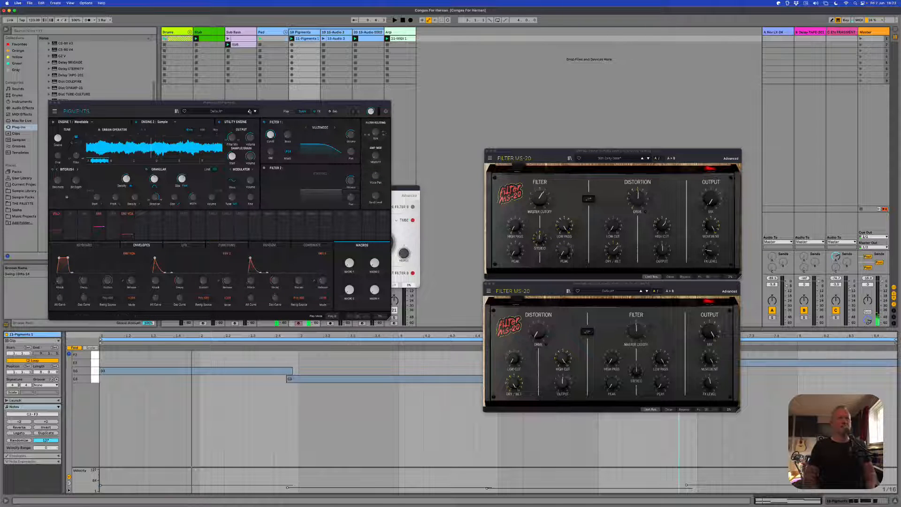
pyautogui.moveTo(312, 105); pyautogui.dragTo(337, 131)
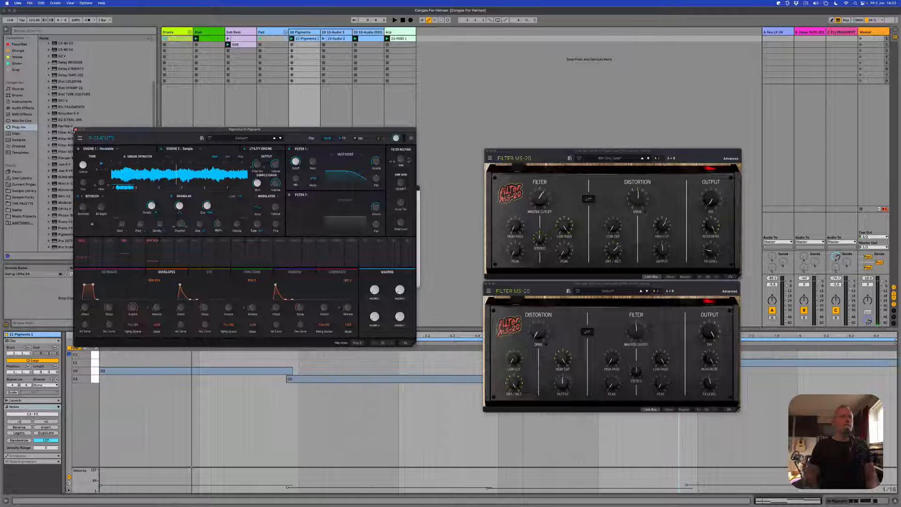
pyautogui.click(76, 131)
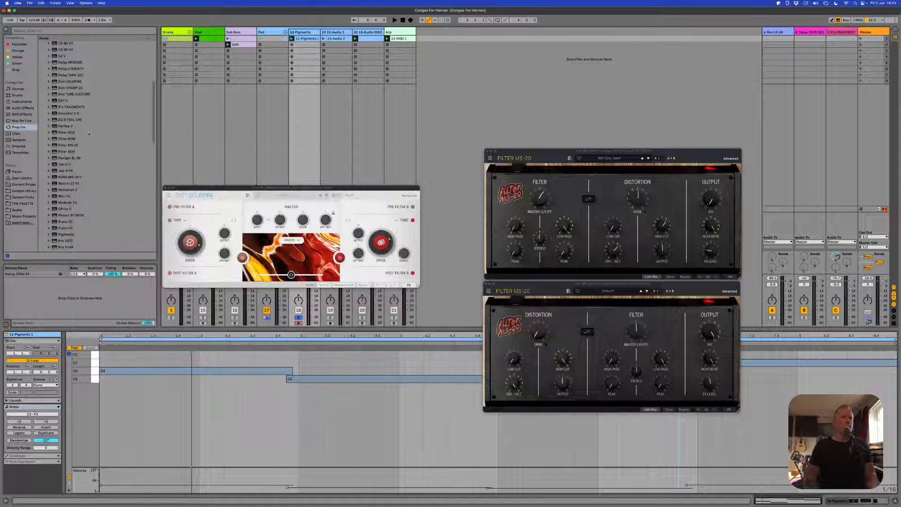
# - Solo track 19, launch its recorded audio clip to hear the unprocessed sound, and stop playback
pyautogui.click(331, 323)
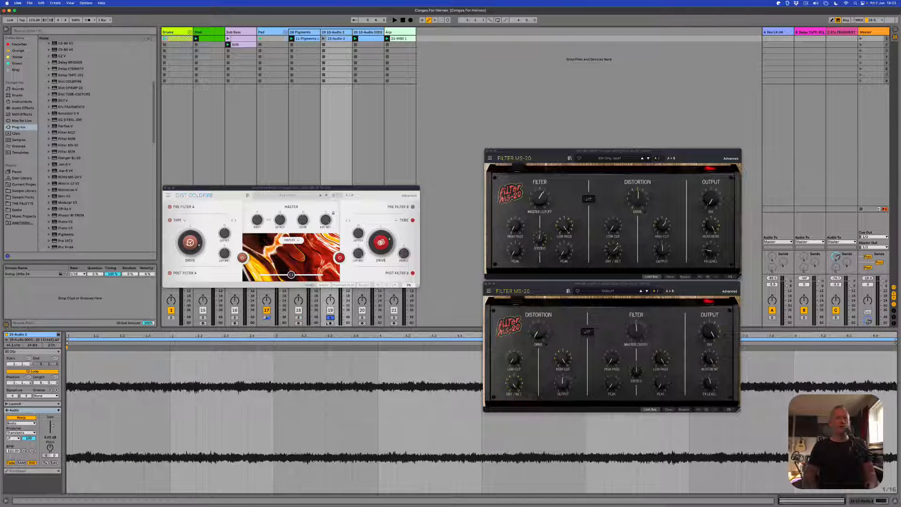
pyautogui.click(323, 38)
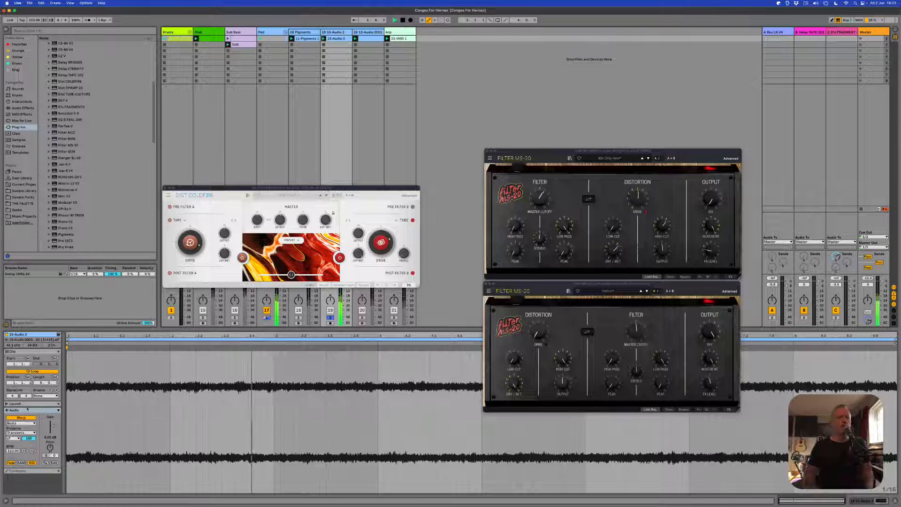
pyautogui.press('space')
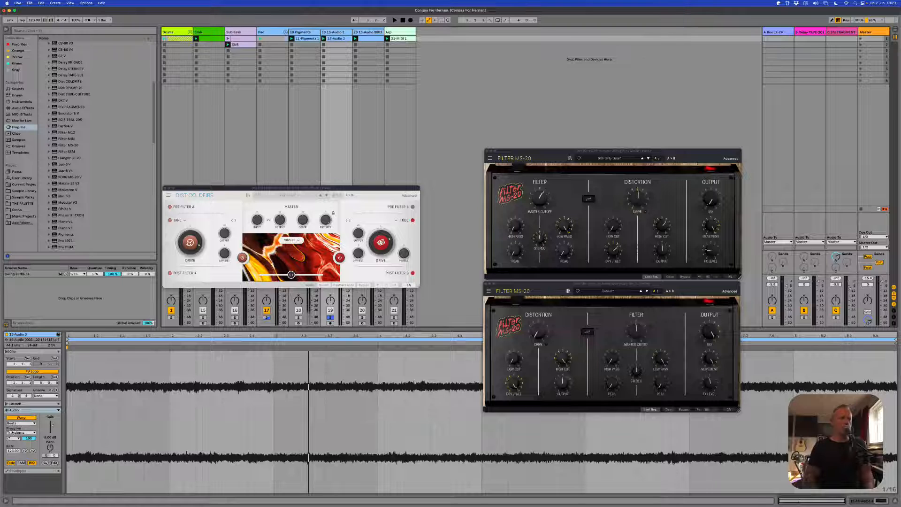
# - Set the track 19 clip's Beats warping to preserve 1/16, turn transient looping off and lower the transient envelope
pyautogui.click(15, 433)
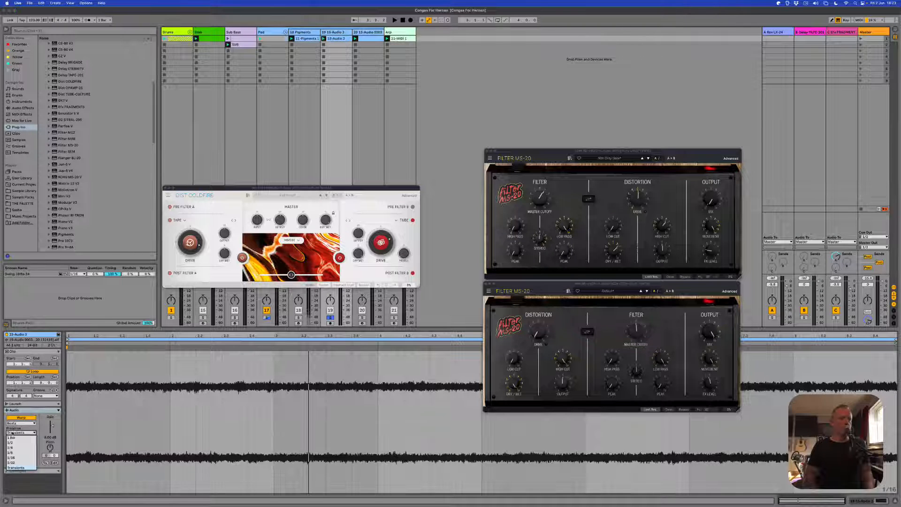
pyautogui.click(10, 458)
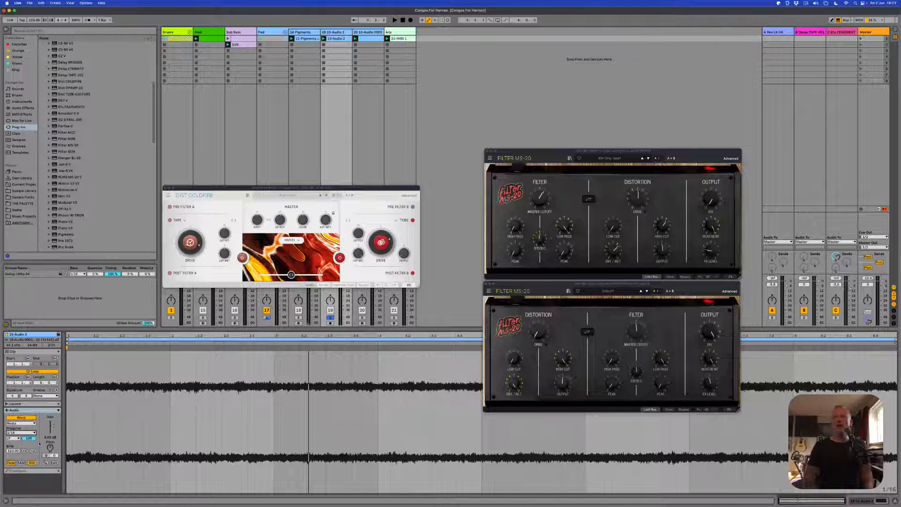
pyautogui.click(11, 439)
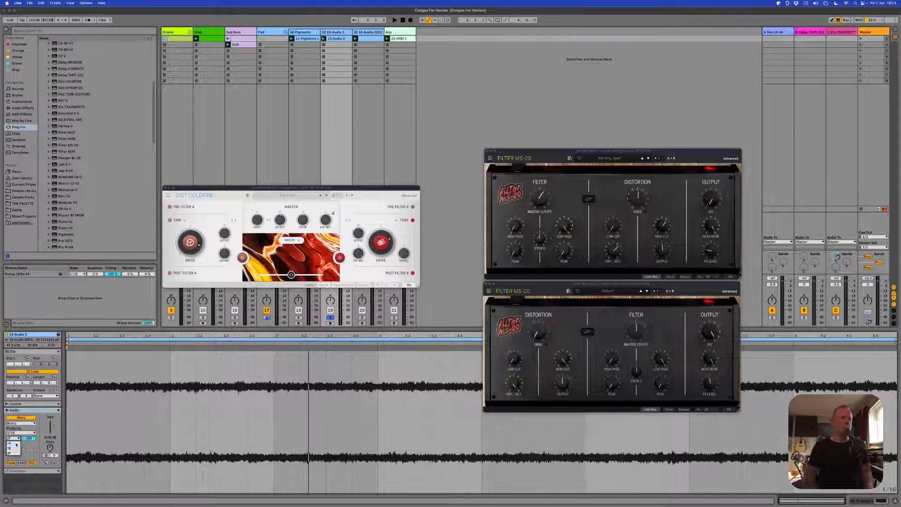
pyautogui.click(12, 444)
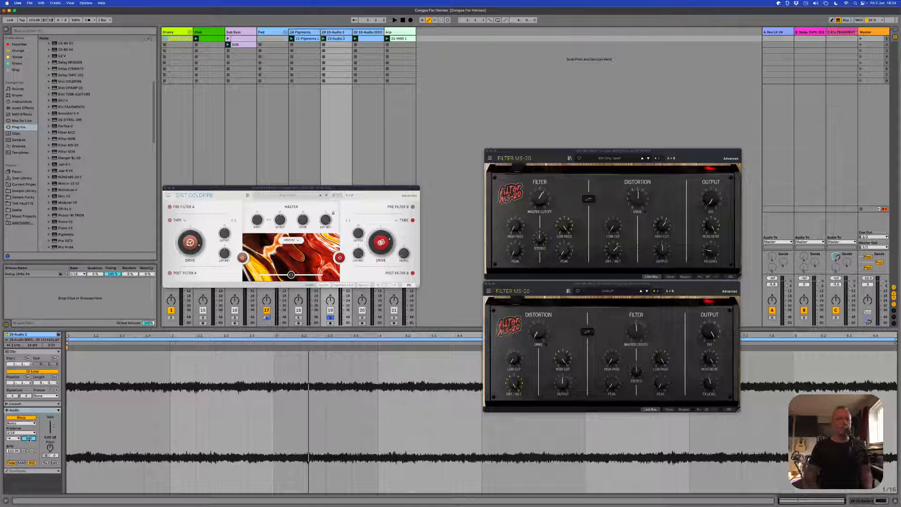
pyautogui.moveTo(29, 438); pyautogui.dragTo(32, 447)
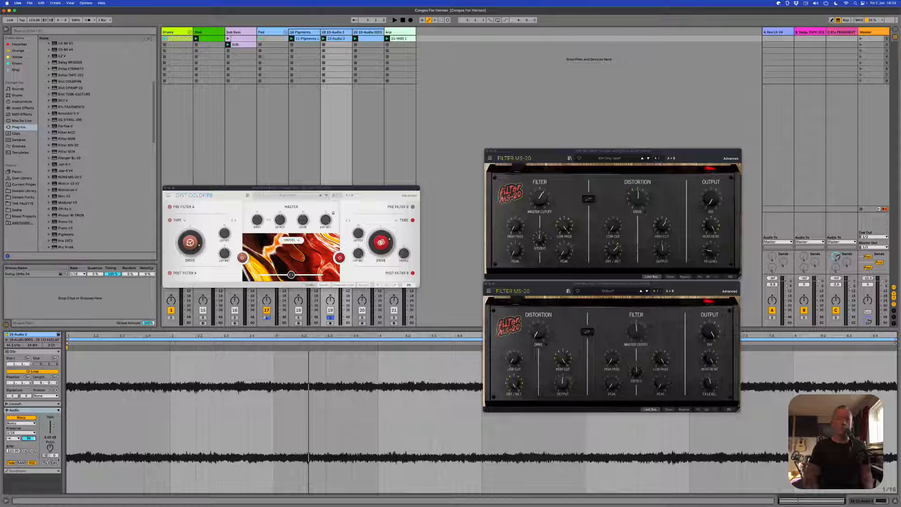
# - Play the track 19 clip while changing its Preserve division and readjusting the transient envelope, and stop playback
pyautogui.press('space')
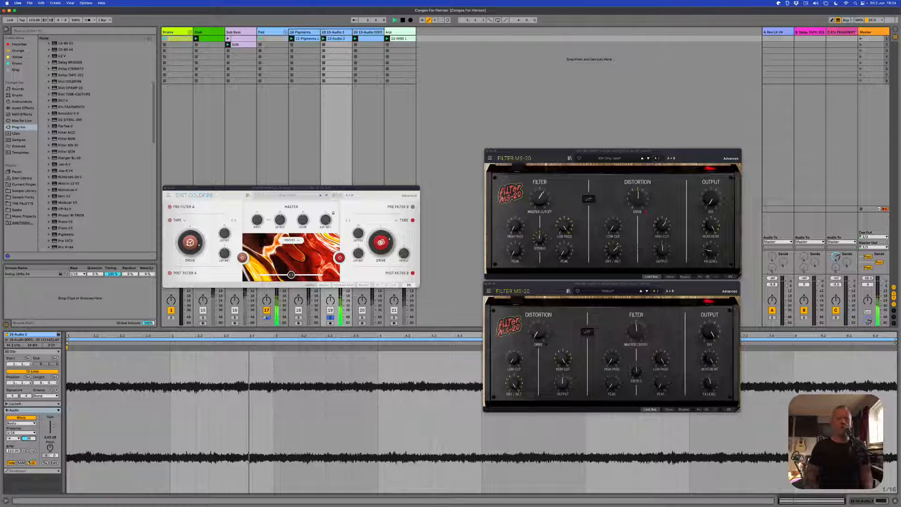
pyautogui.click(18, 432)
pyautogui.click(26, 440)
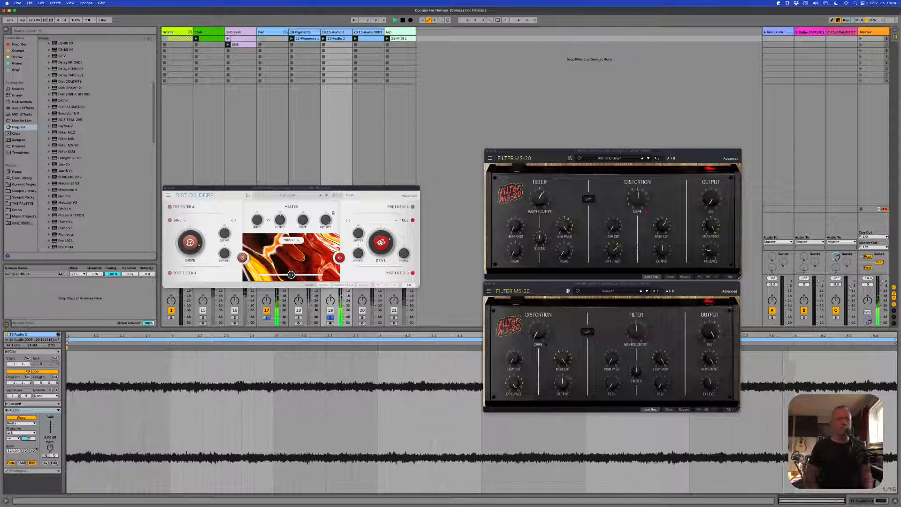
pyautogui.moveTo(25, 435)
pyautogui.mouseDown()
pyautogui.moveTo(27, 450)
pyautogui.moveTo(24, 443)
pyautogui.mouseUp()
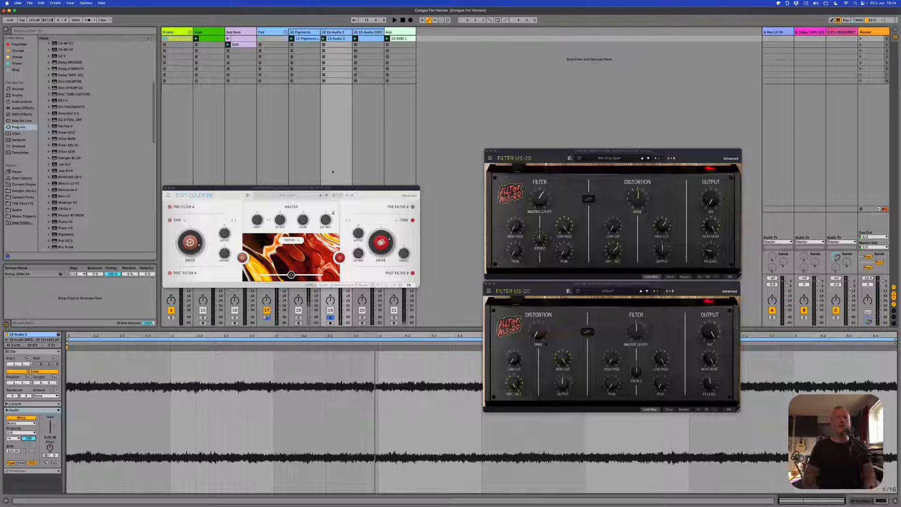
# - Move the Dist COLDFIRE window aside, switch the solo from track 19 to track 20, and show track 20's device chain
pyautogui.moveTo(327, 188); pyautogui.dragTo(278, 168)
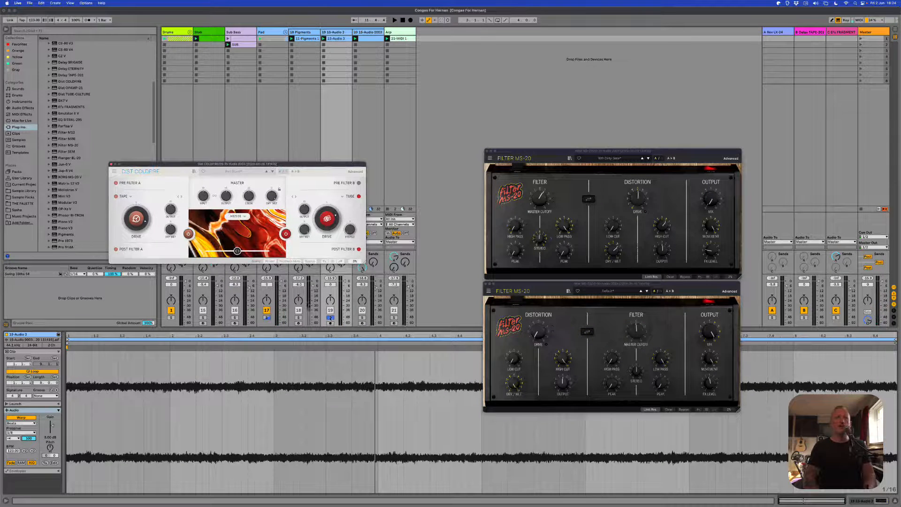
pyautogui.click(331, 318)
pyautogui.click(363, 318)
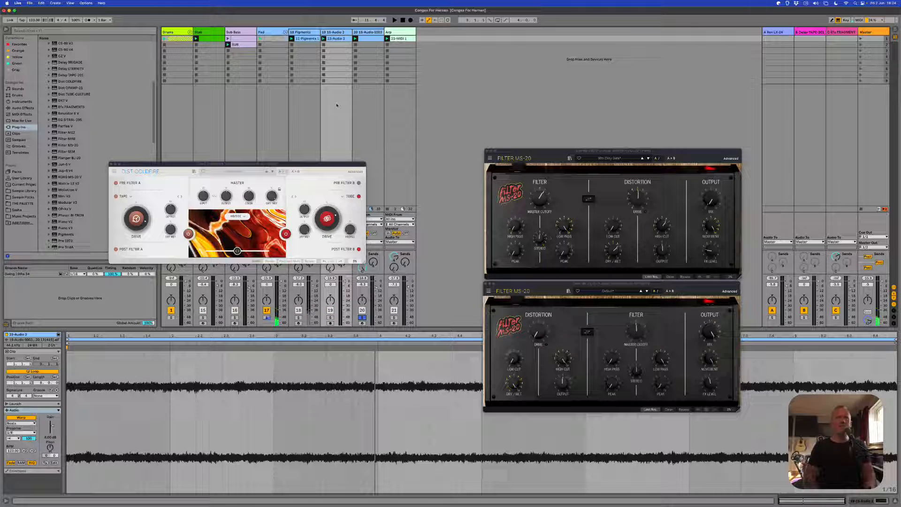
pyautogui.click(360, 33)
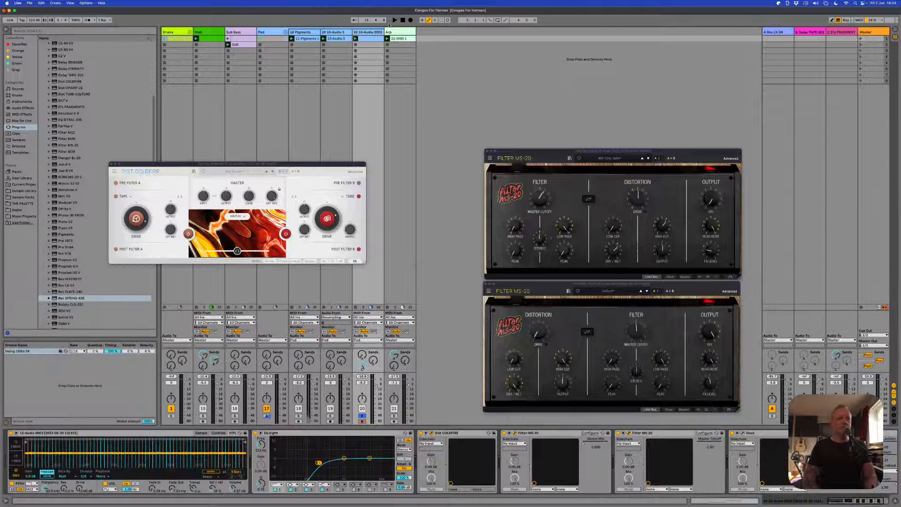
pyautogui.click(334, 39)
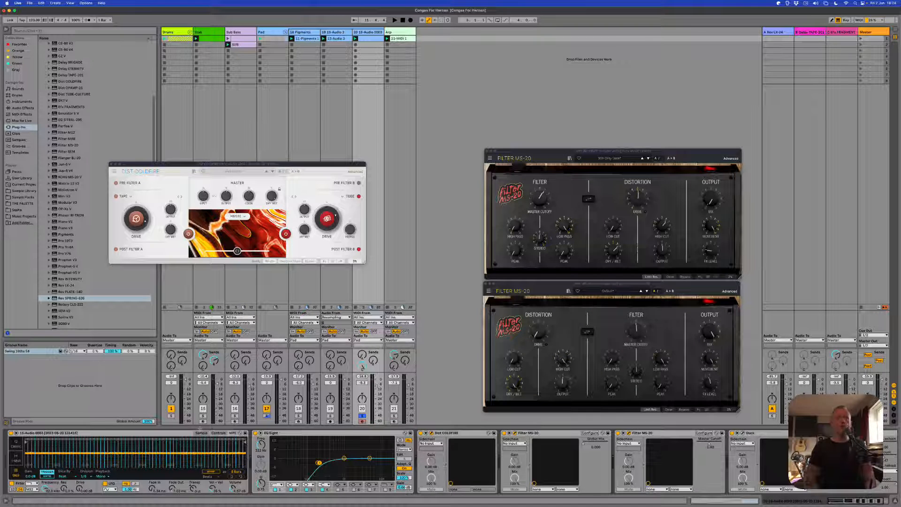
# - Play the set, raise the output mix of the 16th Dirty Gate Filter MS-20, and solo the Drums track alongside the pad
pyautogui.press('space')
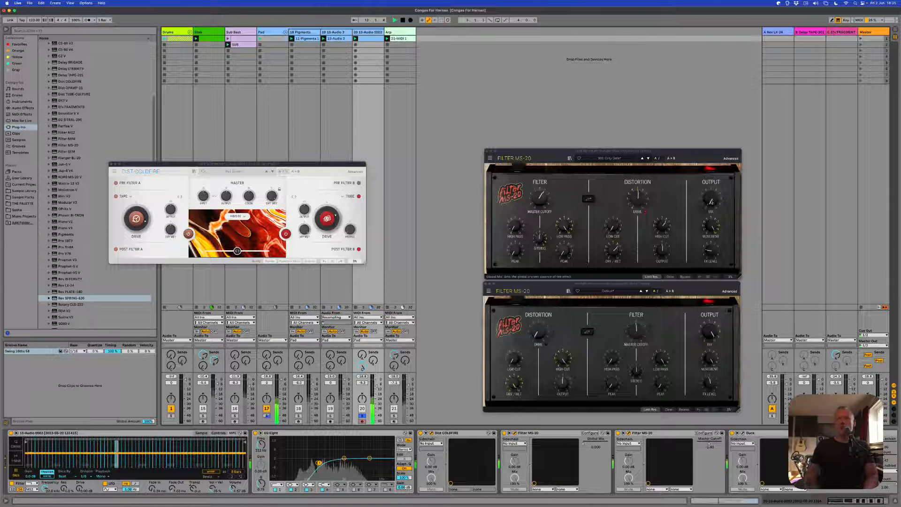
pyautogui.moveTo(710, 199); pyautogui.dragTo(720, 154)
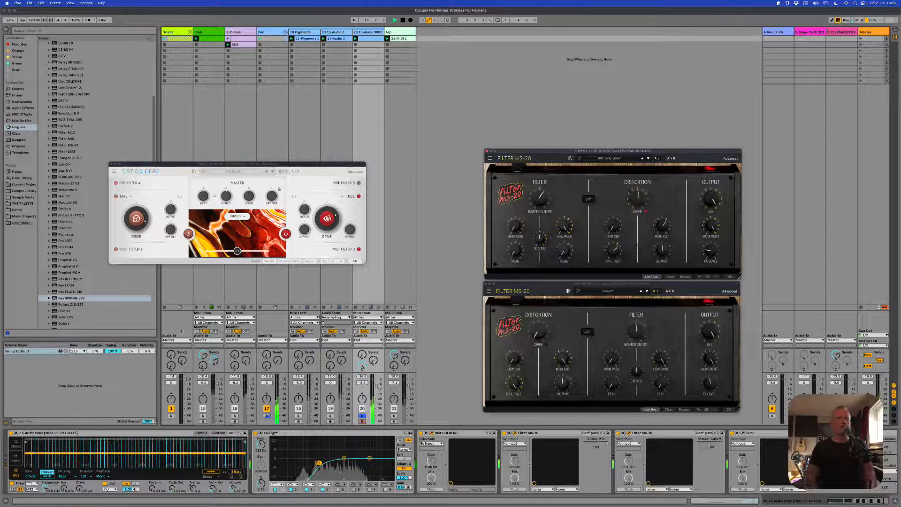
pyautogui.click(172, 416)
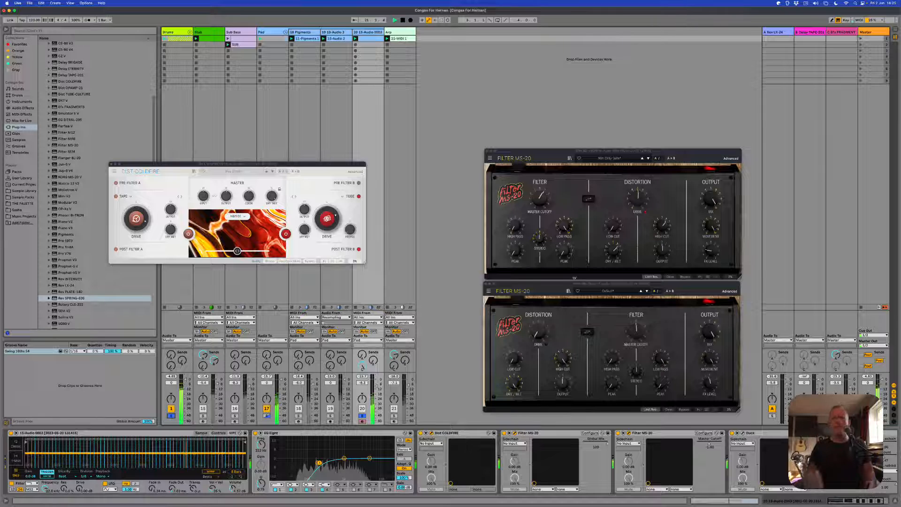
pyautogui.moveTo(712, 201); pyautogui.dragTo(693, 213)
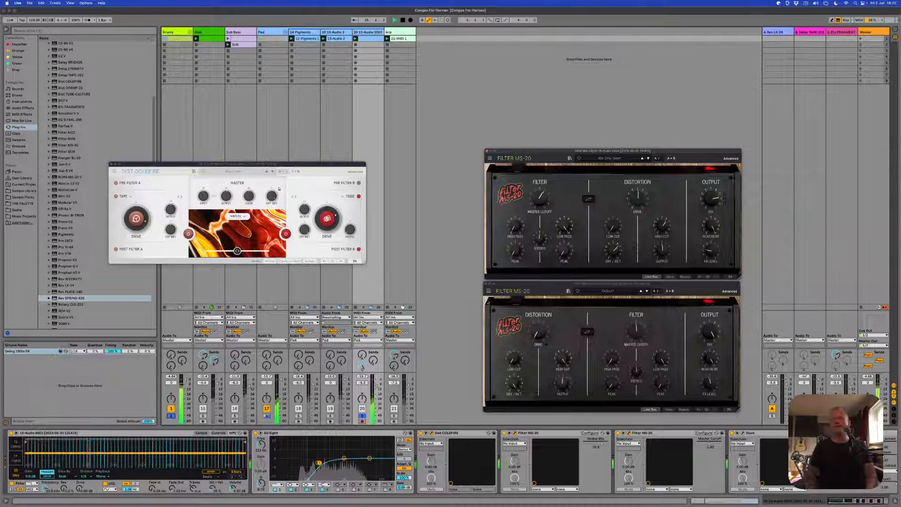
# - Sweep the second Filter MS-20's master cutoff and adjust its high-pass section during playback, returning the master cutoff to 0
pyautogui.moveTo(634, 336)
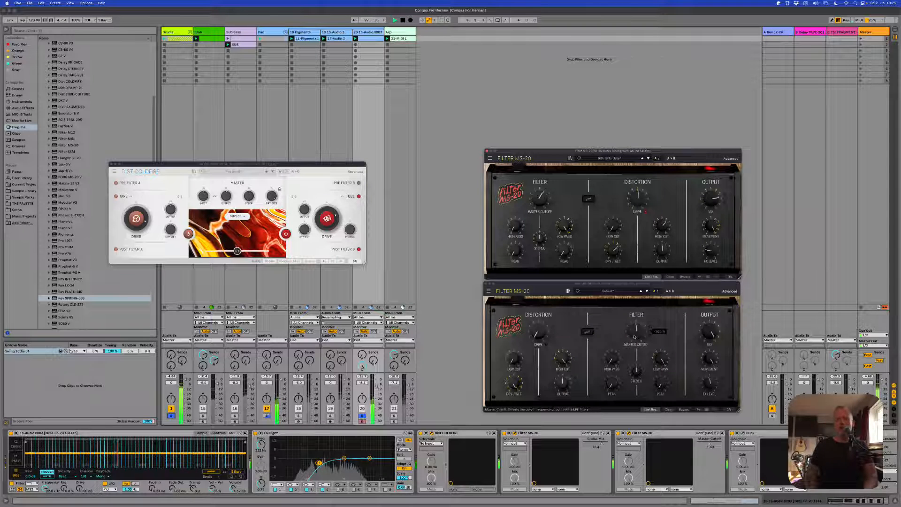
pyautogui.moveTo(636, 338)
pyautogui.mouseDown()
pyautogui.moveTo(637, 322)
pyautogui.moveTo(621, 355)
pyautogui.moveTo(642, 312)
pyautogui.moveTo(638, 321)
pyautogui.mouseUp()
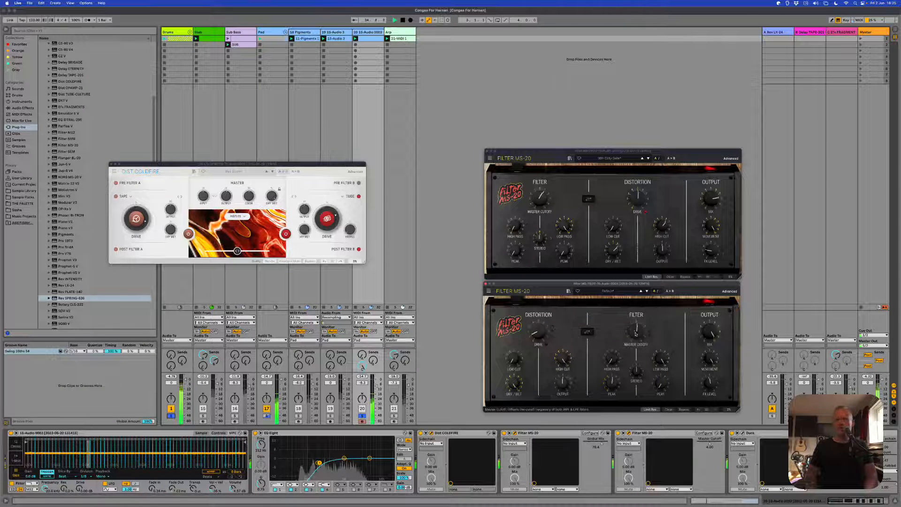
pyautogui.moveTo(637, 335); pyautogui.dragTo(637, 327)
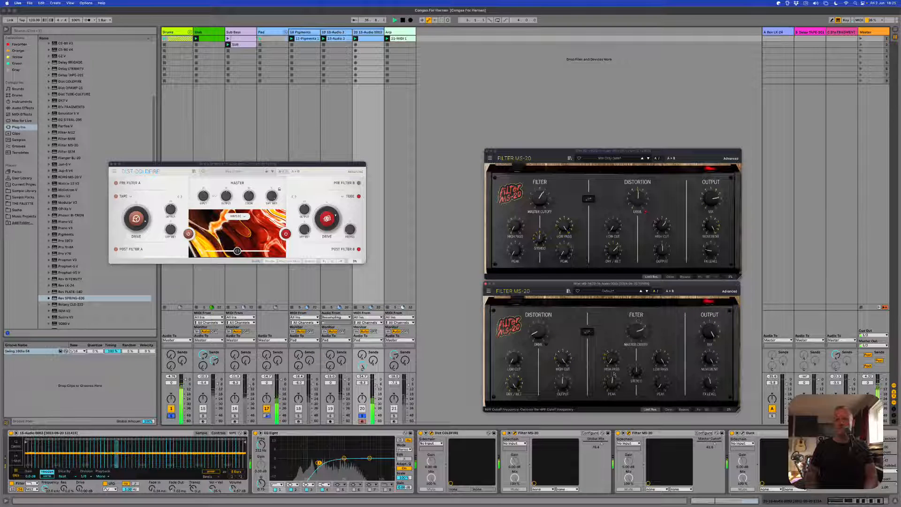
pyautogui.moveTo(614, 374); pyautogui.dragTo(613, 369)
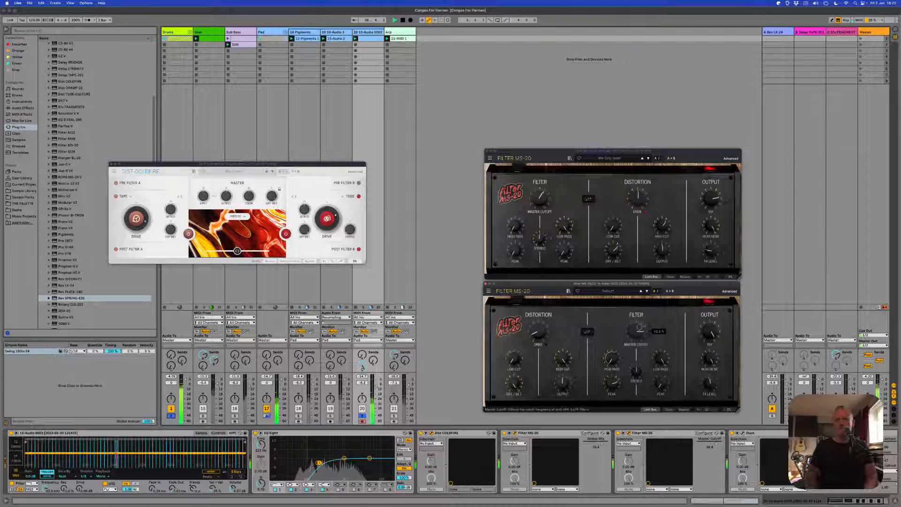
pyautogui.moveTo(639, 328); pyautogui.dragTo(626, 345)
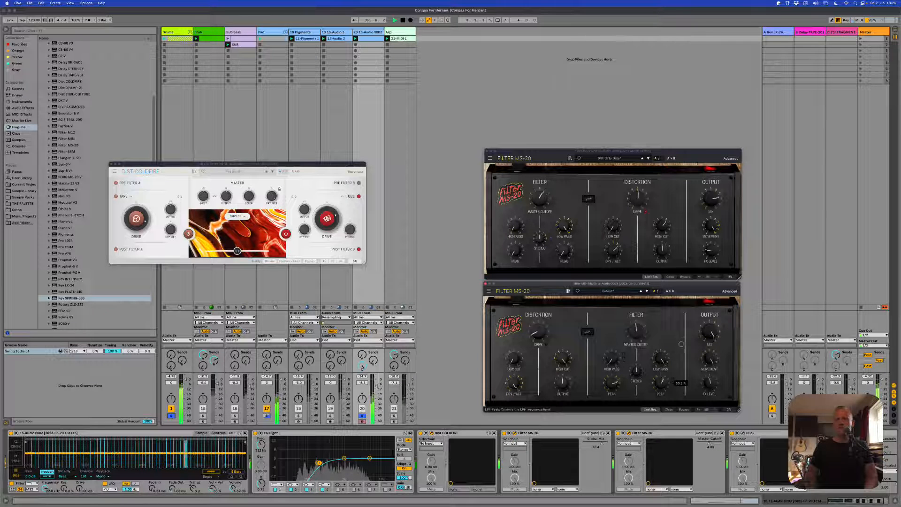
pyautogui.moveTo(635, 330)
pyautogui.mouseDown()
pyautogui.moveTo(613, 359)
pyautogui.moveTo(636, 337)
pyautogui.mouseUp()
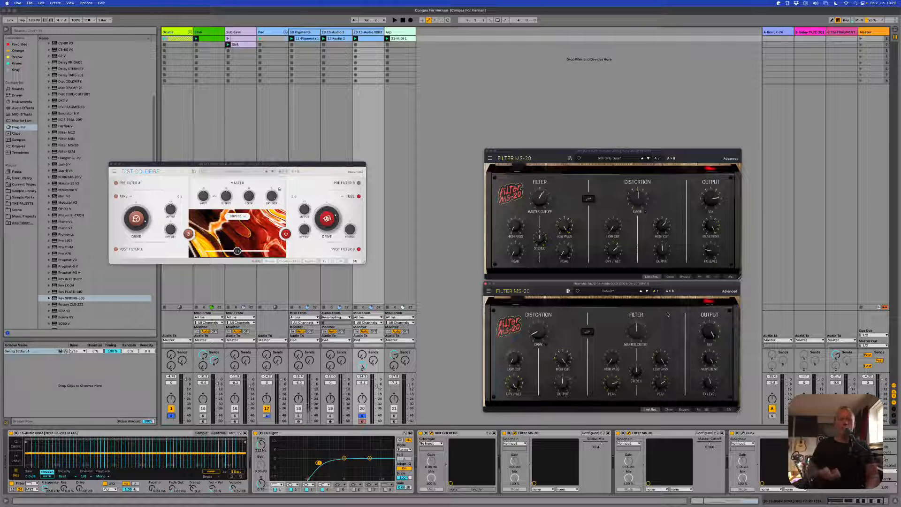
# - View the second Filter MS-20's advanced modulation section, close its plug-in window, and select the first Filter MS-20 in the device chain
pyautogui.moveTo(632, 344)
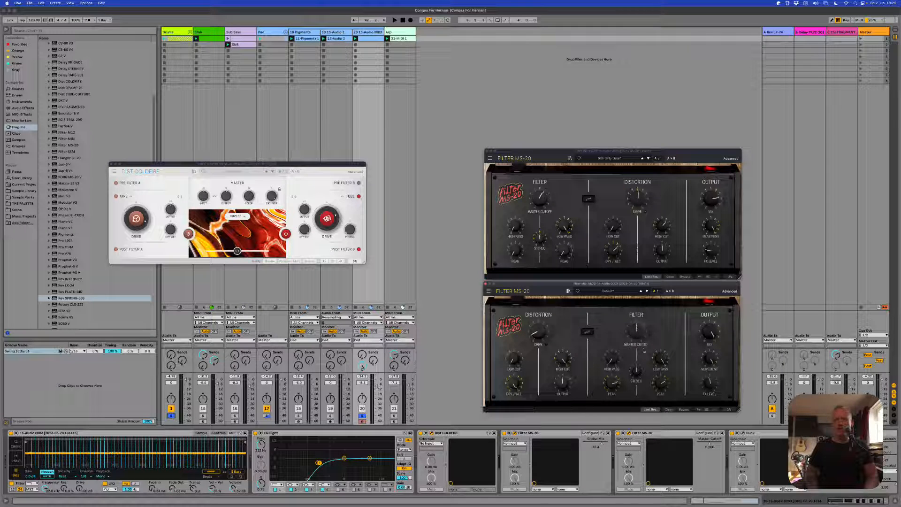
pyautogui.click(729, 292)
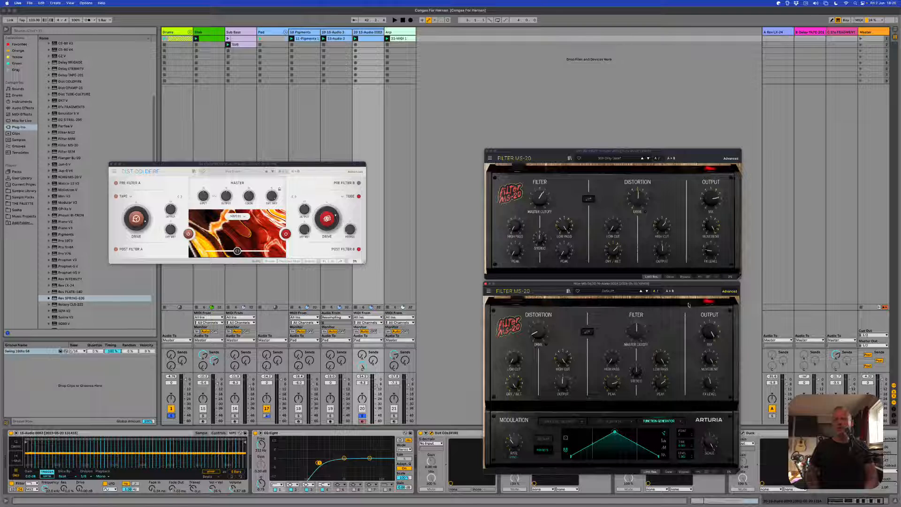
pyautogui.click(729, 292)
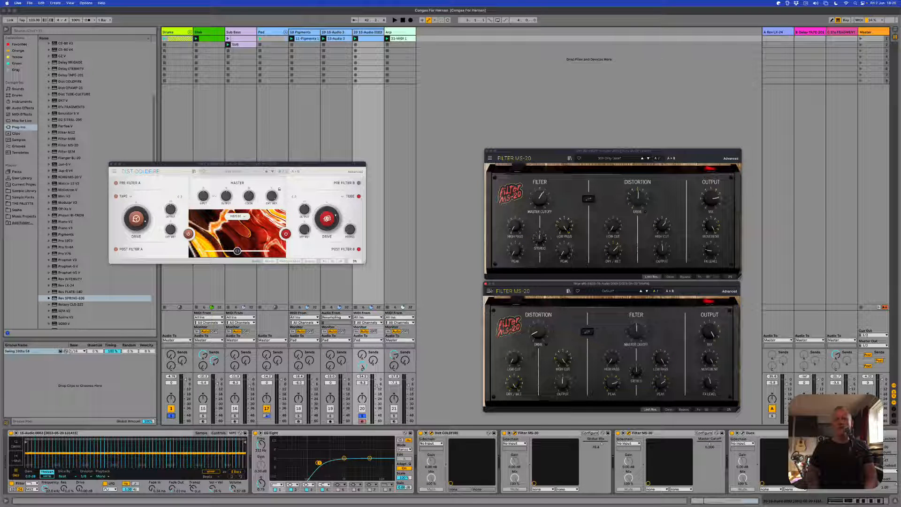
pyautogui.click(486, 284)
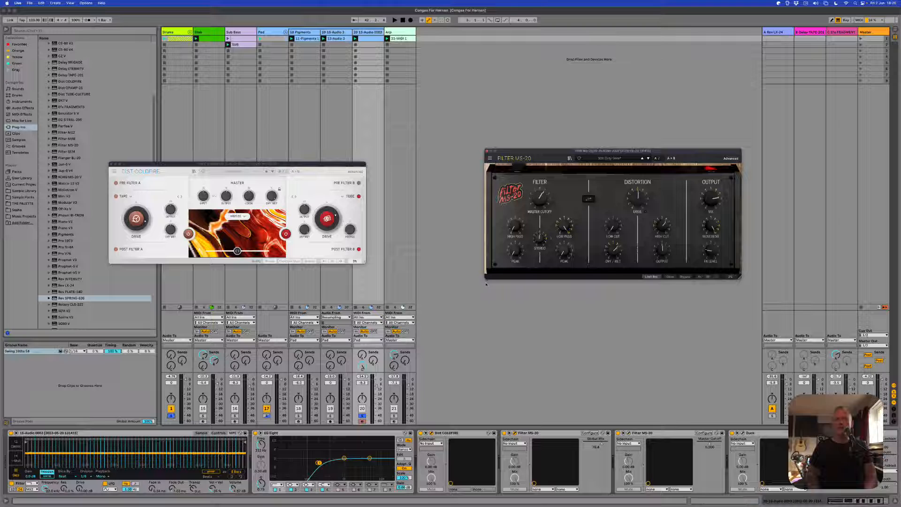
pyautogui.click(647, 435)
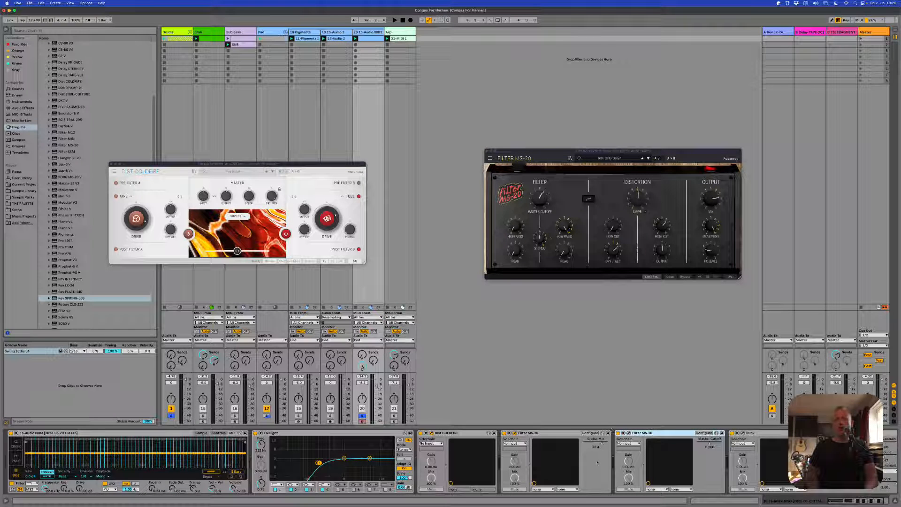
pyautogui.click(569, 435)
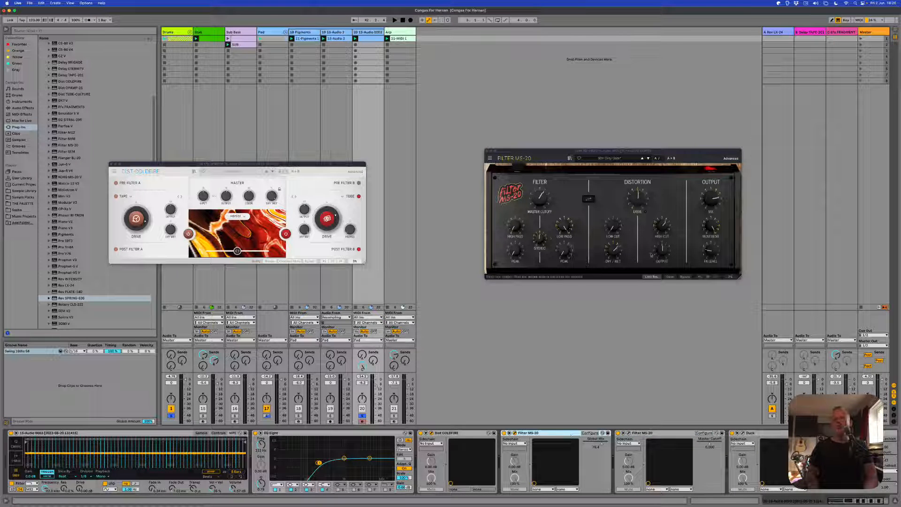
# - Show the first Filter MS-20's advanced section in an enlarged window and compare its step sequencer and function generator
pyautogui.click(730, 158)
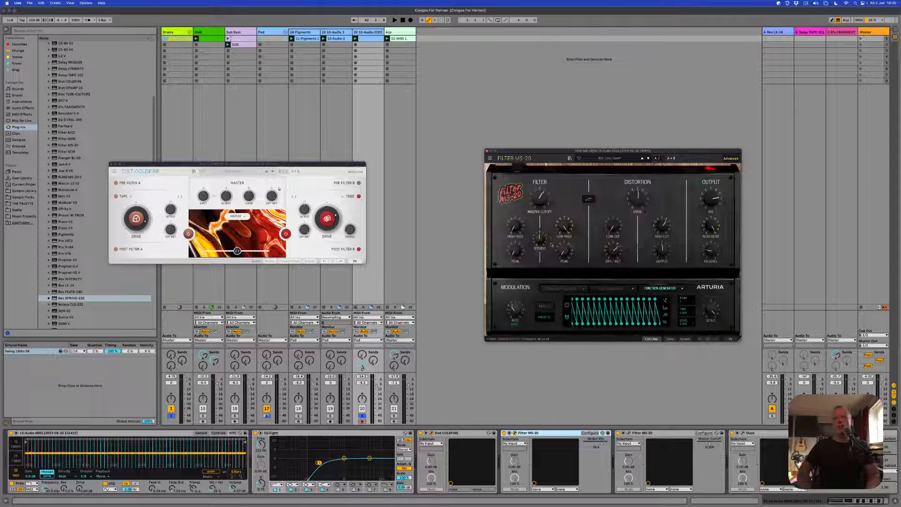
pyautogui.moveTo(525, 151); pyautogui.dragTo(437, 94)
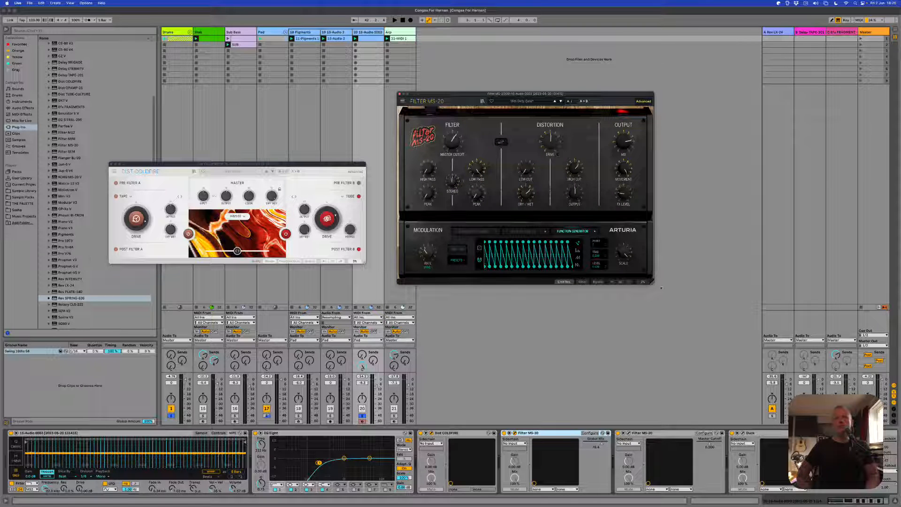
pyautogui.moveTo(653, 283); pyautogui.dragTo(847, 425)
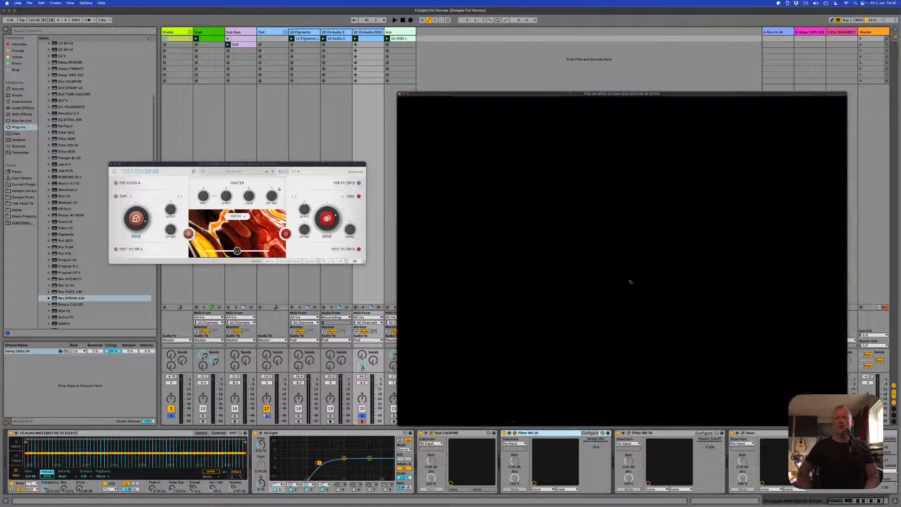
pyautogui.moveTo(513, 247)
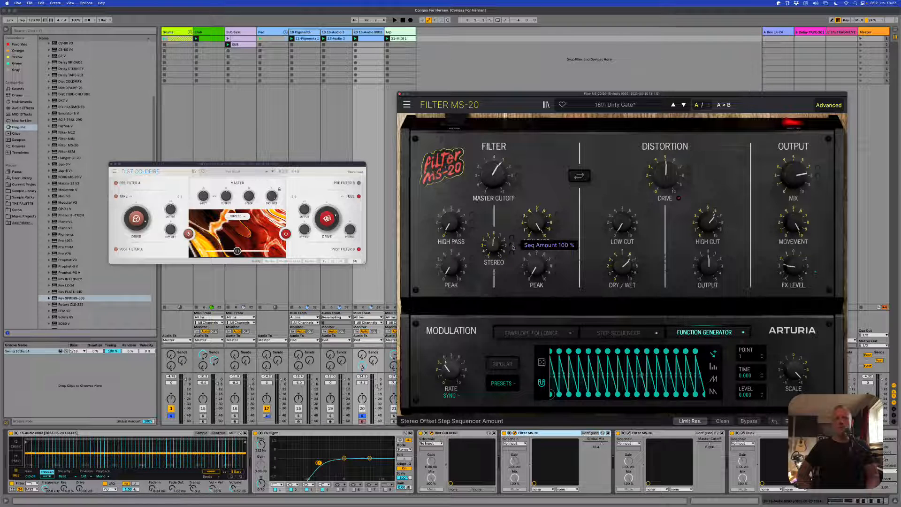
pyautogui.click(619, 333)
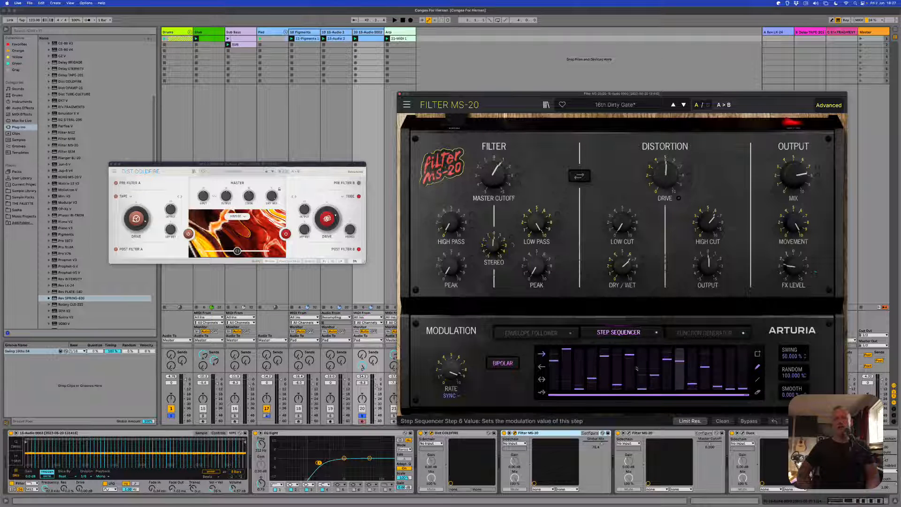
pyautogui.click(716, 333)
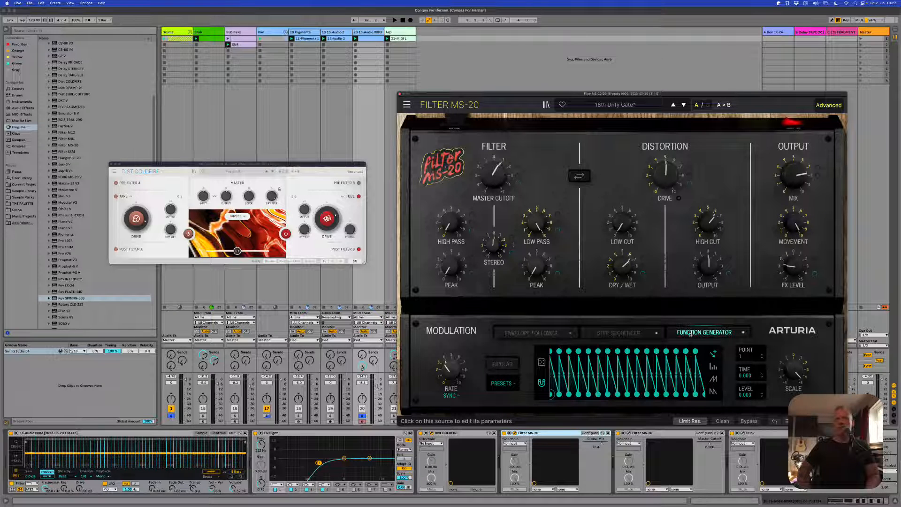
# - Audition the step sequencer at rates of 1/4 and 1/8 during playback, and return its rate to 1/16
pyautogui.click(620, 334)
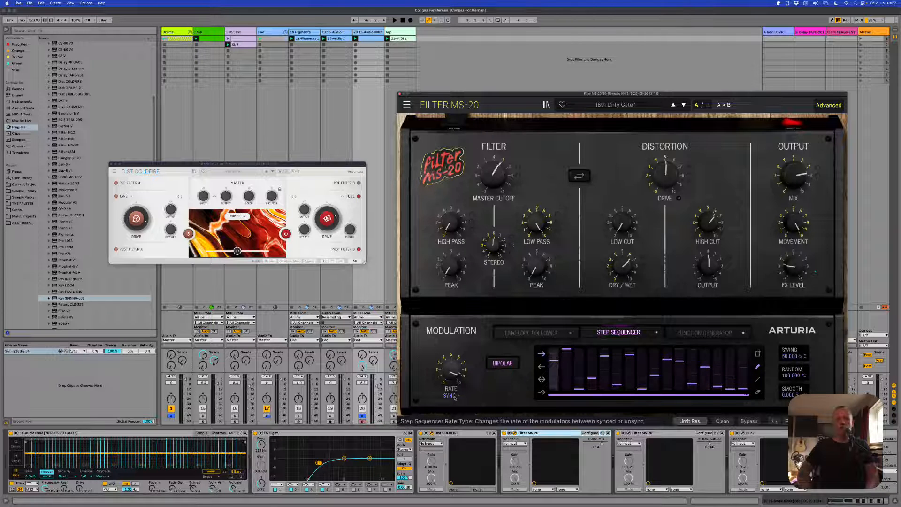
pyautogui.moveTo(452, 373)
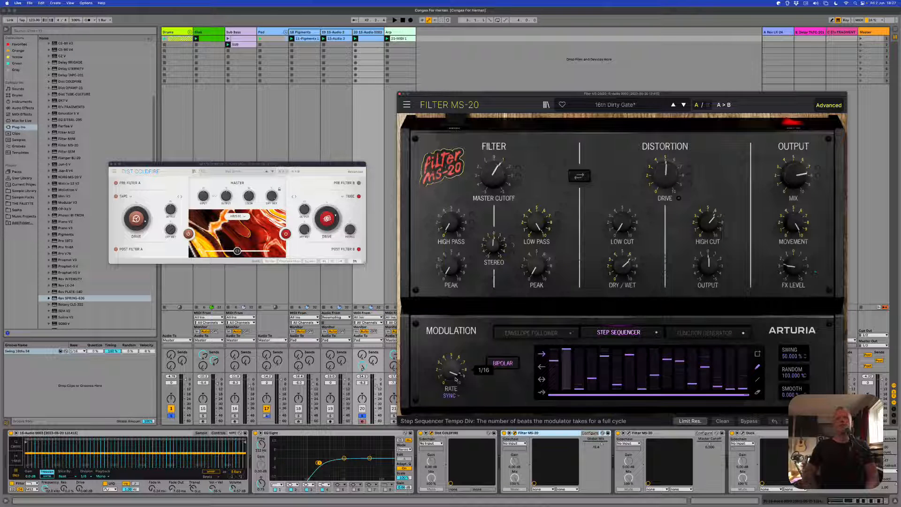
pyautogui.press('space')
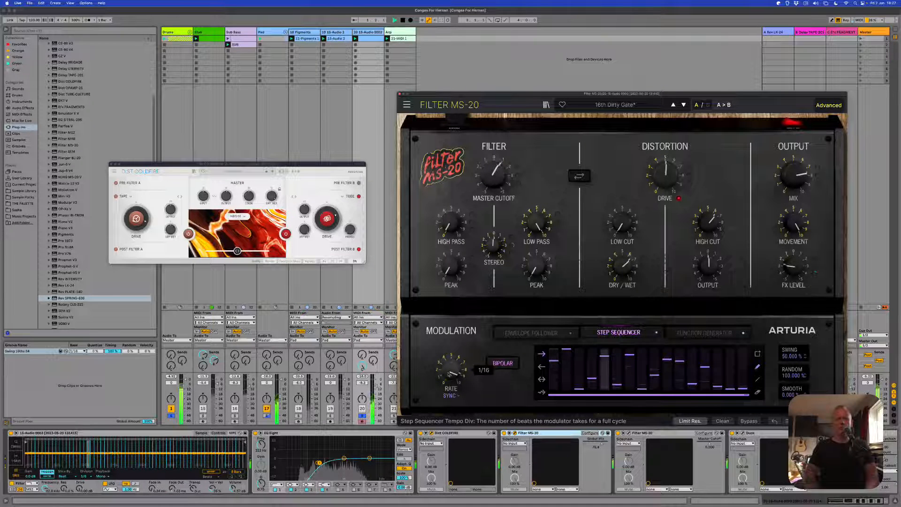
pyautogui.scroll(2, 449, 374)
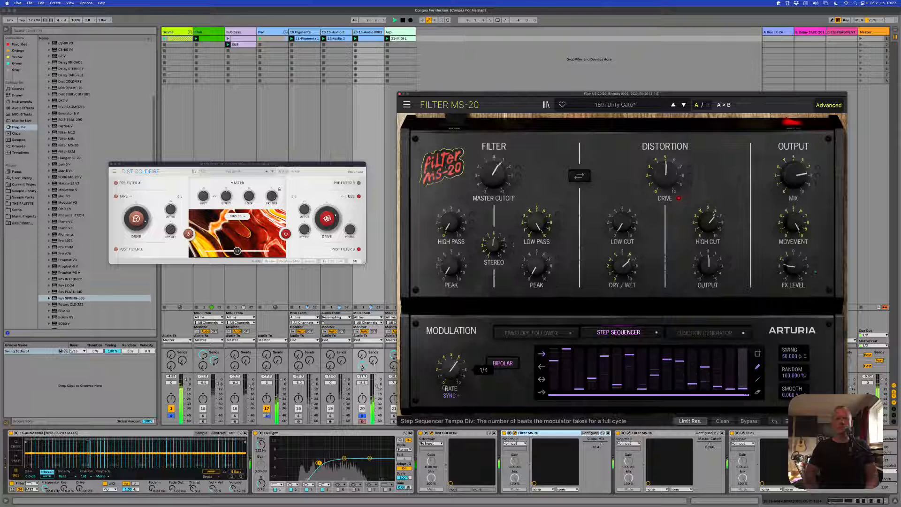
pyautogui.scroll(-1, 449, 374)
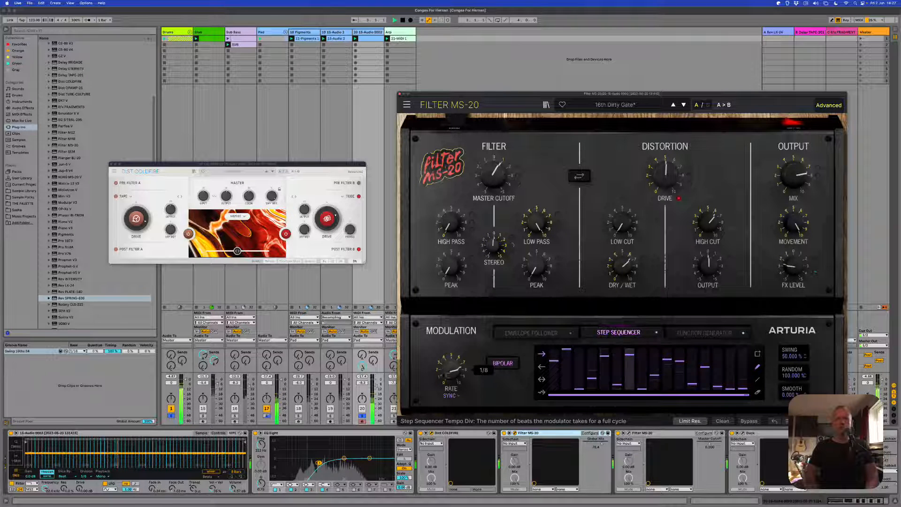
pyautogui.scroll(-1, 451, 372)
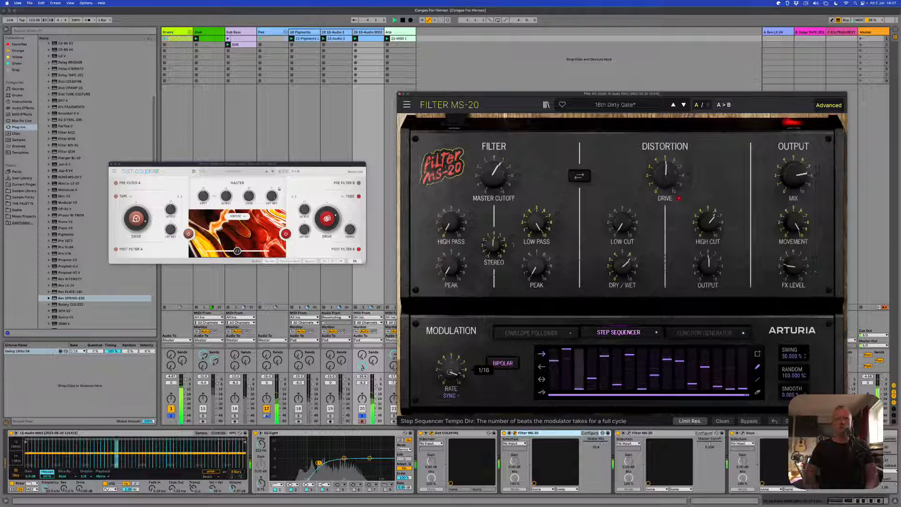
# - Audition different function generator rates during playback, return the rate to 1/1, and stop playback
pyautogui.moveTo(501, 239)
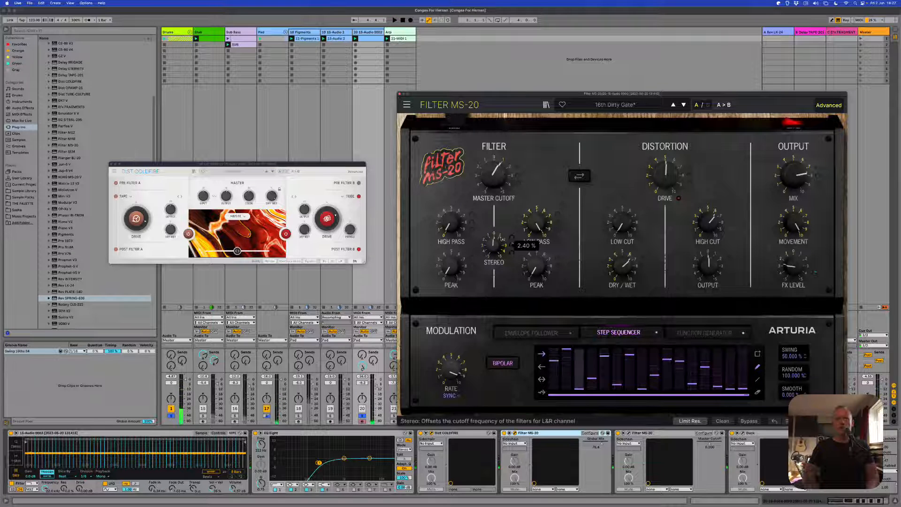
pyautogui.click(699, 332)
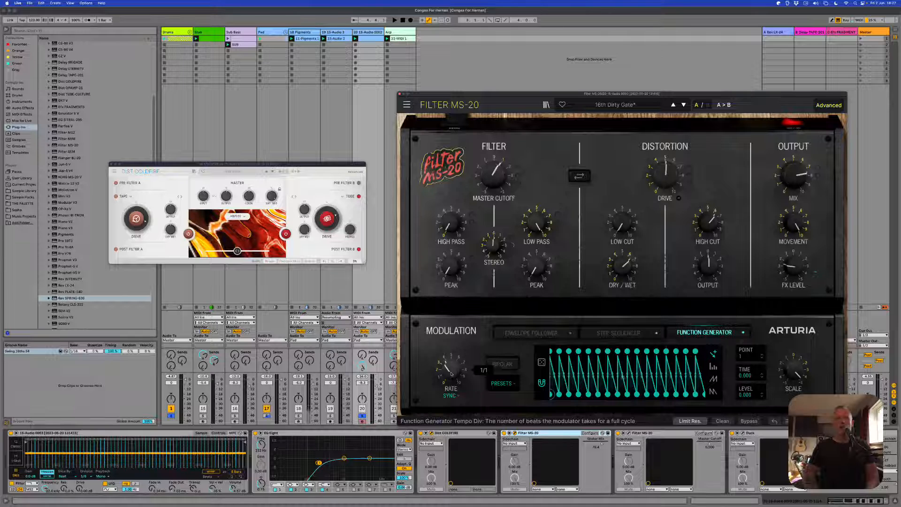
pyautogui.press('space')
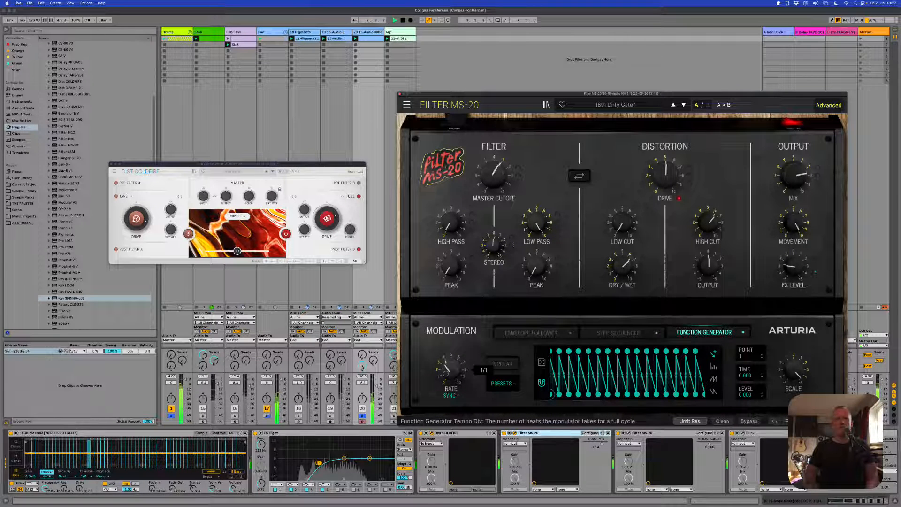
pyautogui.moveTo(449, 371)
pyautogui.mouseDown()
pyautogui.moveTo(448, 362)
pyautogui.moveTo(450, 386)
pyautogui.mouseUp()
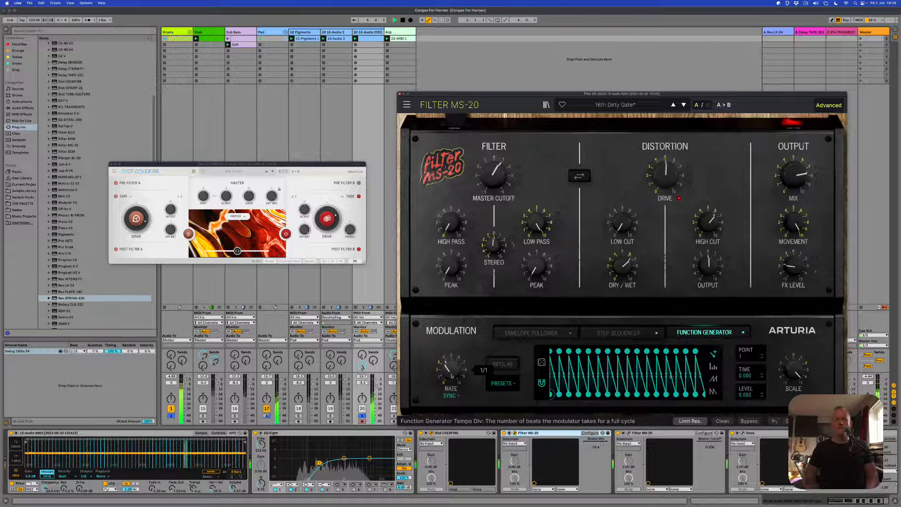
pyautogui.moveTo(452, 376); pyautogui.dragTo(455, 375)
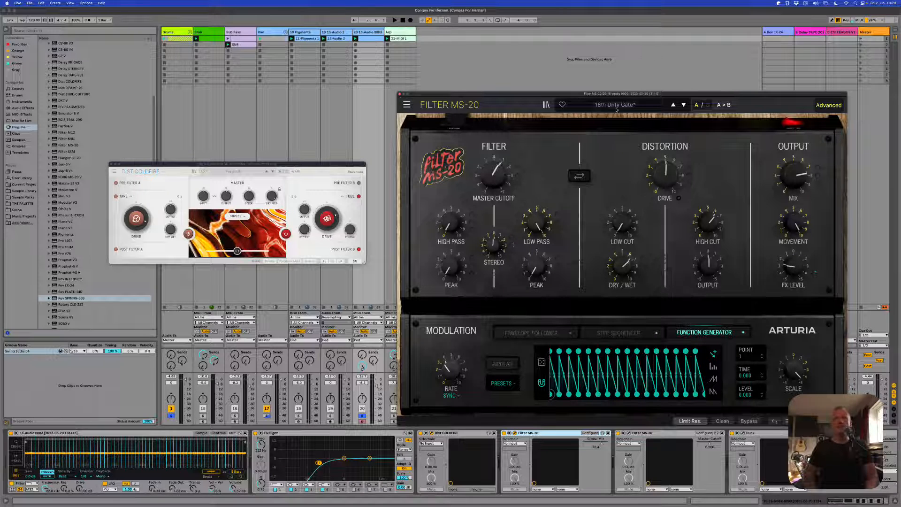
# - Close the Filter MS-20 window and move the Dist COLDFIRE window toward the middle of the set view
pyautogui.click(400, 94)
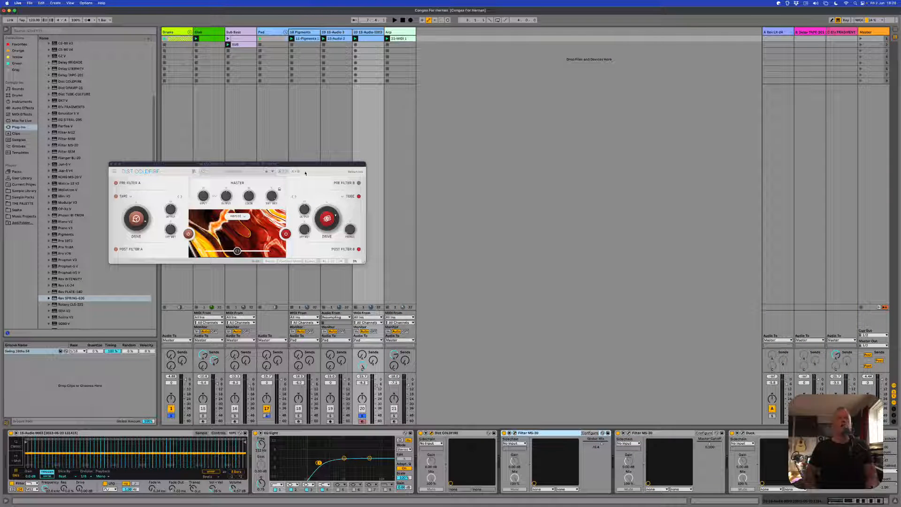
pyautogui.moveTo(304, 166); pyautogui.dragTo(468, 176)
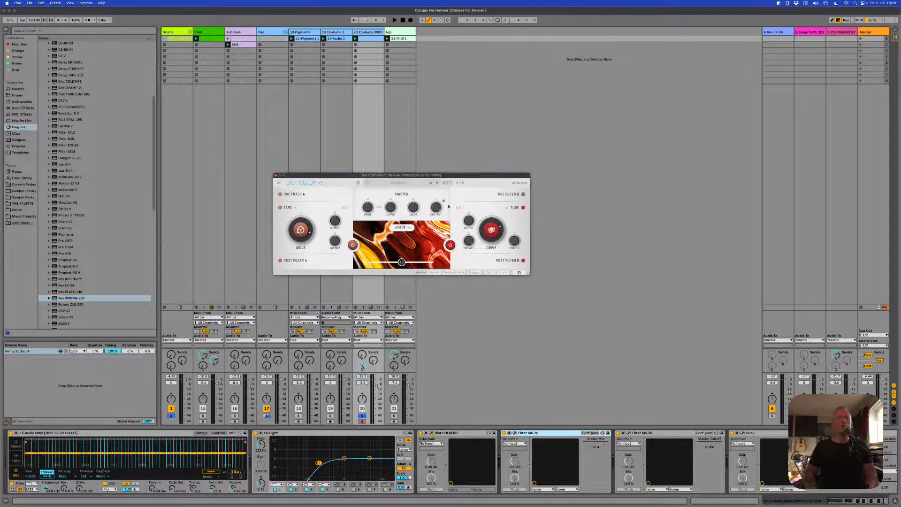
# - Enlarge the Dist COLDFIRE window and compare the pad with the effect bypassed and active during playback
pyautogui.moveTo(530, 275); pyautogui.dragTo(658, 323)
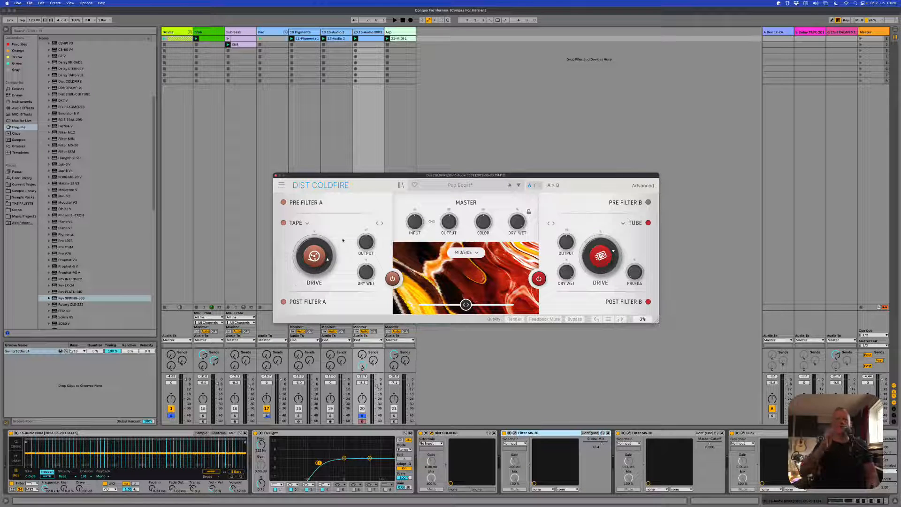
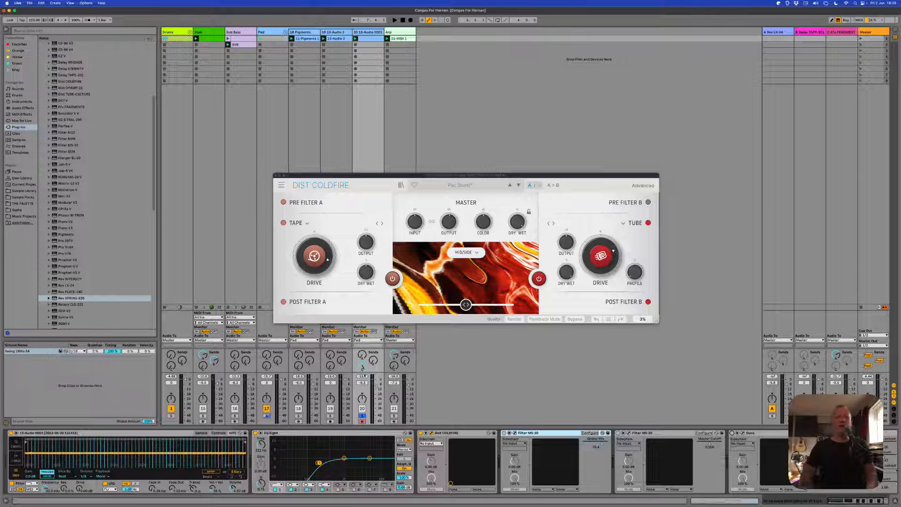
pyautogui.press('space')
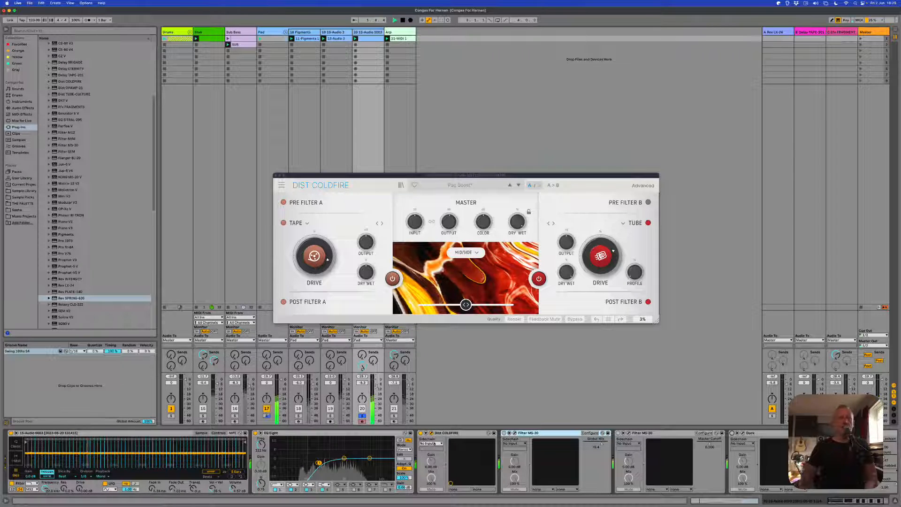
pyautogui.click(421, 433)
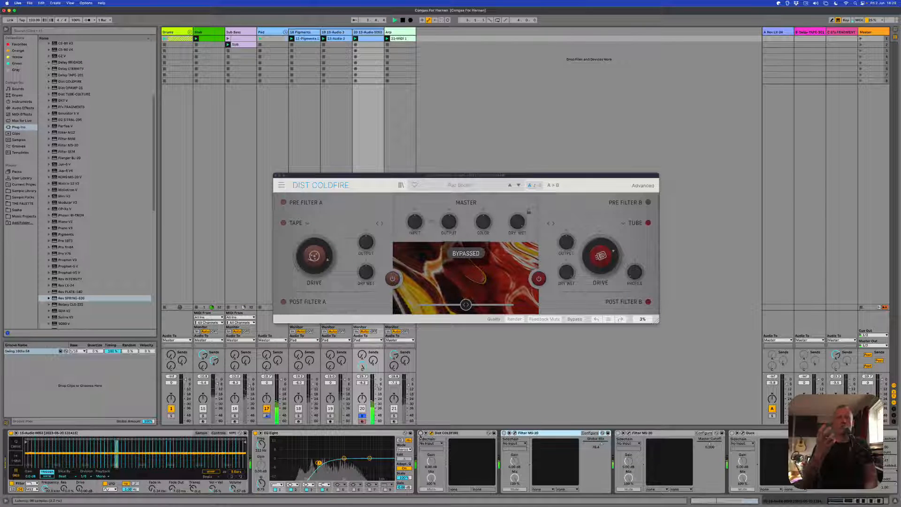
pyautogui.click(421, 432)
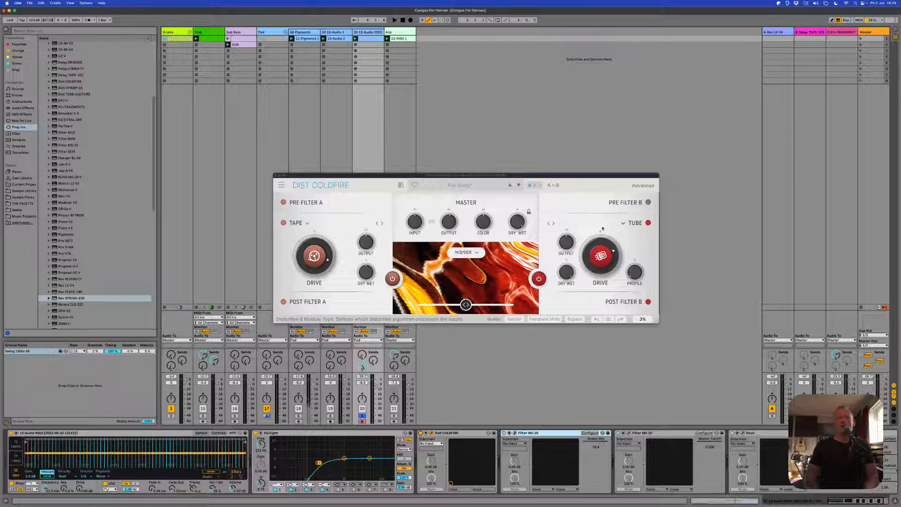
# - Compare the pad with distortion B's Tube module off and on during playback, and check its drive amount
pyautogui.click(648, 224)
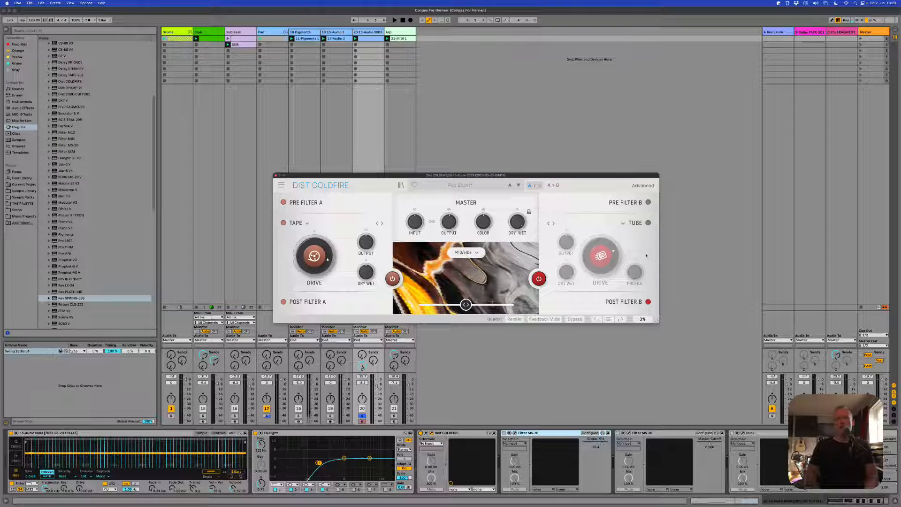
pyautogui.press('space')
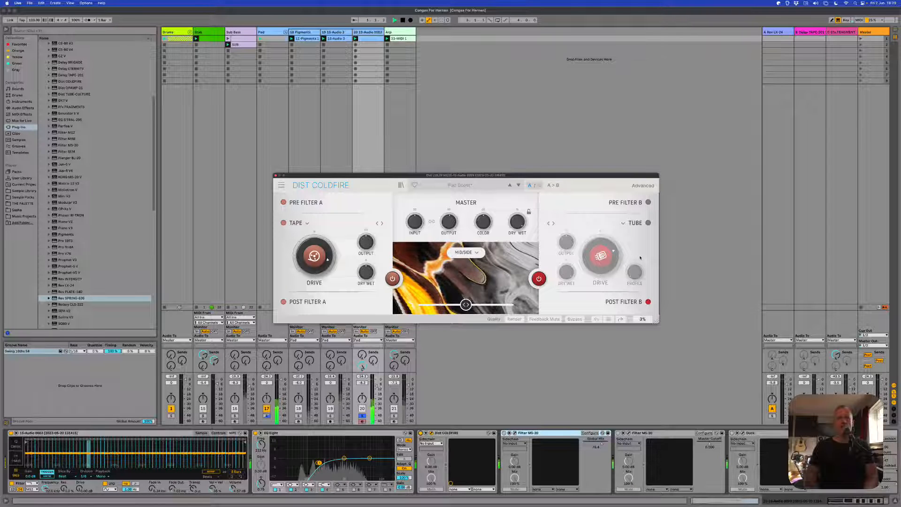
pyautogui.click(648, 223)
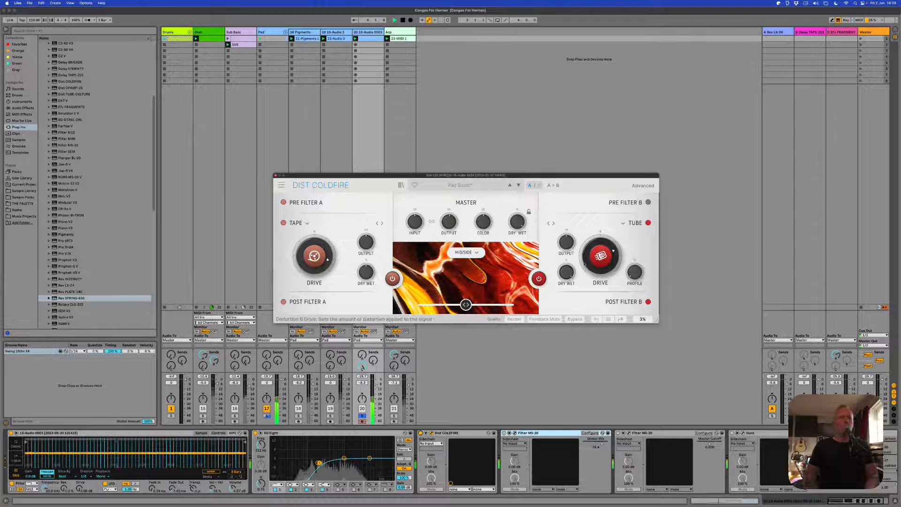
pyautogui.moveTo(584, 274)
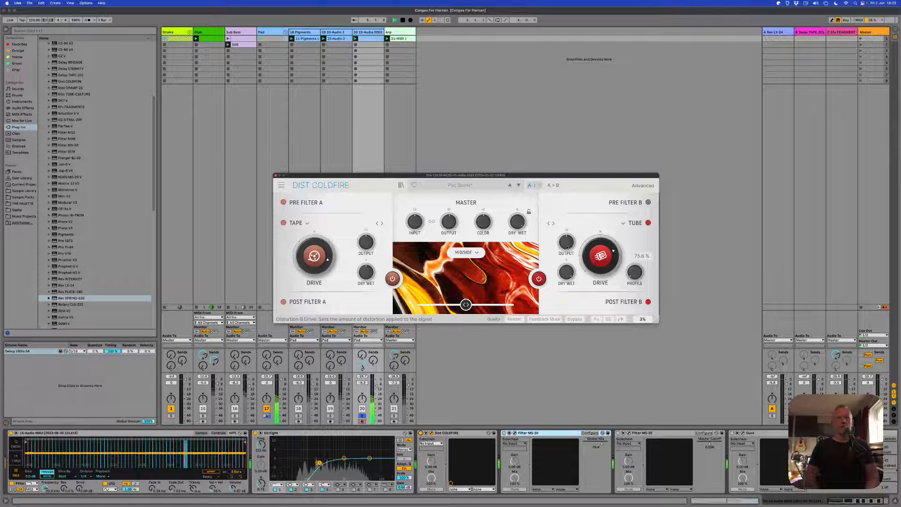
# - Audition the Mid/Side routing balance toward each side during playback, return it to about the centre, and stop playback
pyautogui.moveTo(467, 305)
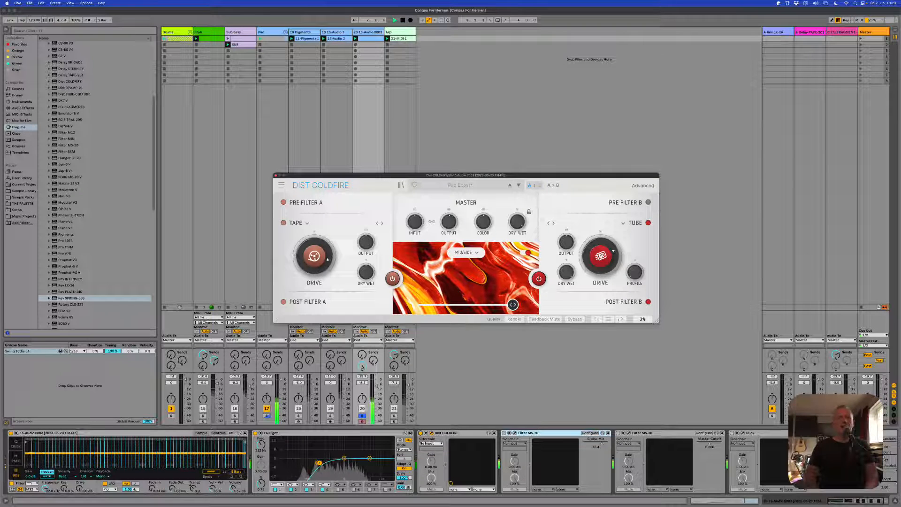
pyautogui.click(476, 253)
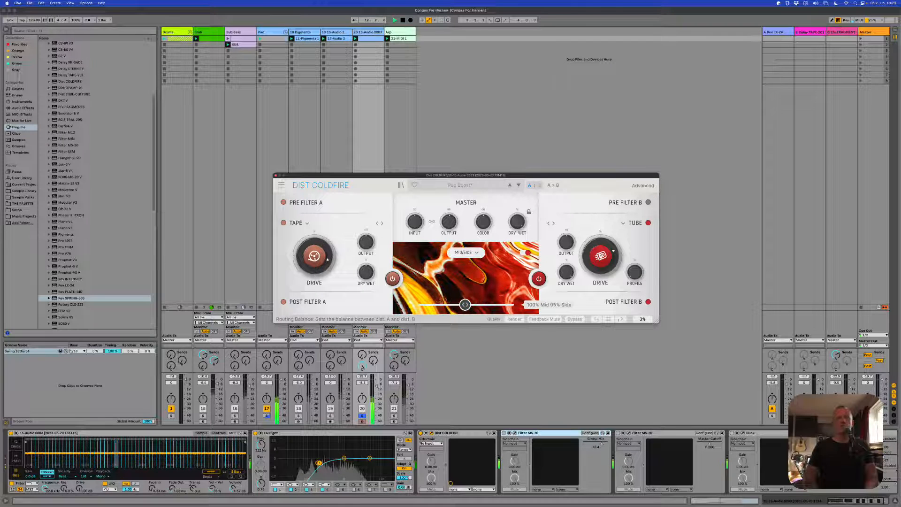
pyautogui.moveTo(465, 304); pyautogui.dragTo(423, 305)
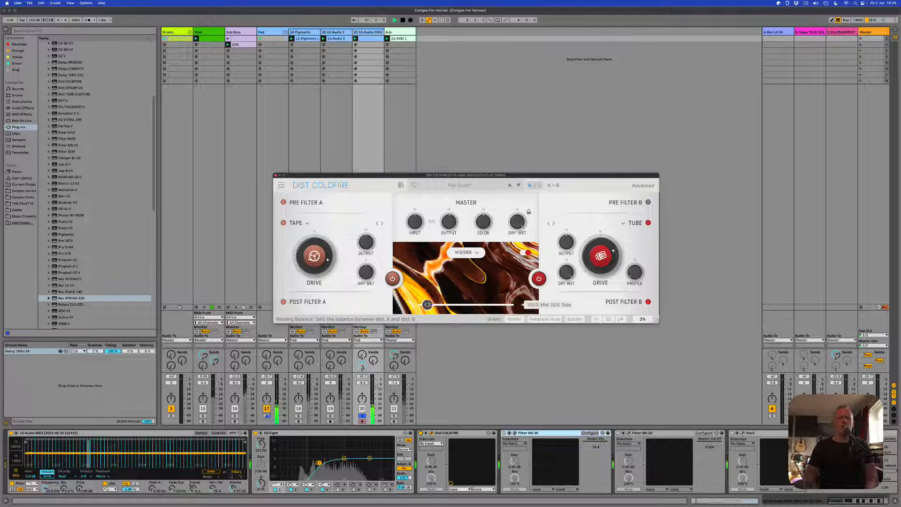
pyautogui.moveTo(470, 301); pyautogui.dragTo(485, 301)
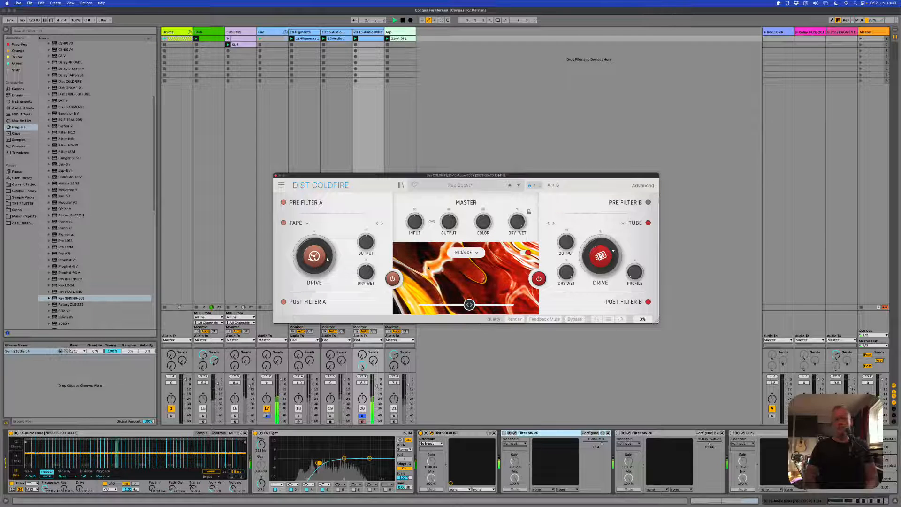
pyautogui.press('space')
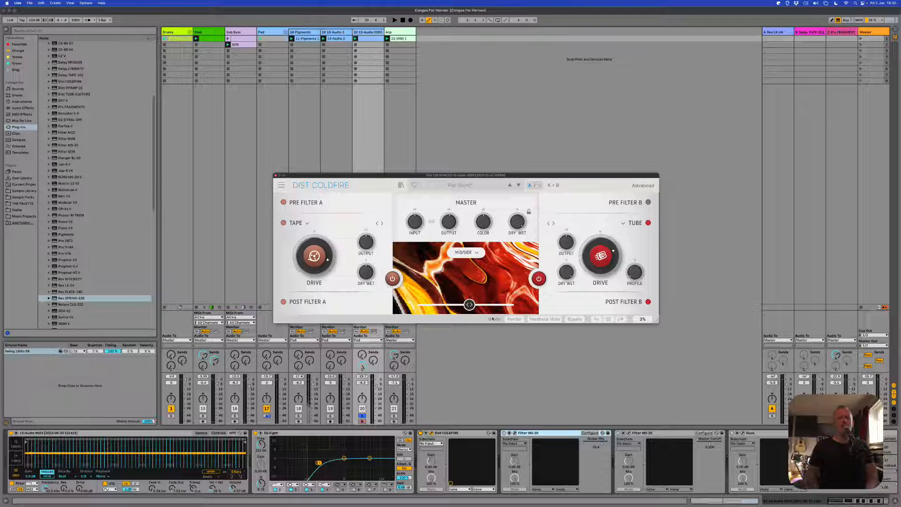
# - Show Dist COLDFIRE's oversampling quality options without changing them, and move its window higher in the set view
pyautogui.click(515, 319)
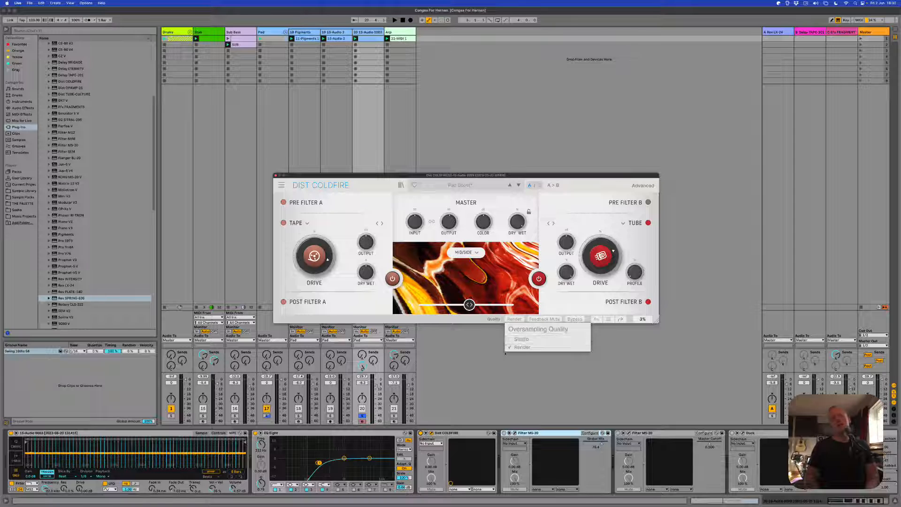
pyautogui.click(465, 321)
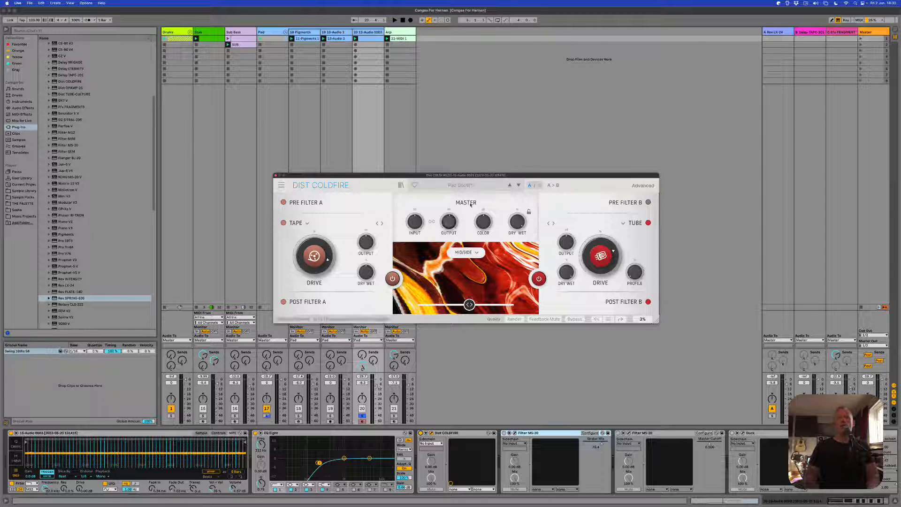
pyautogui.moveTo(485, 194); pyautogui.dragTo(498, 166)
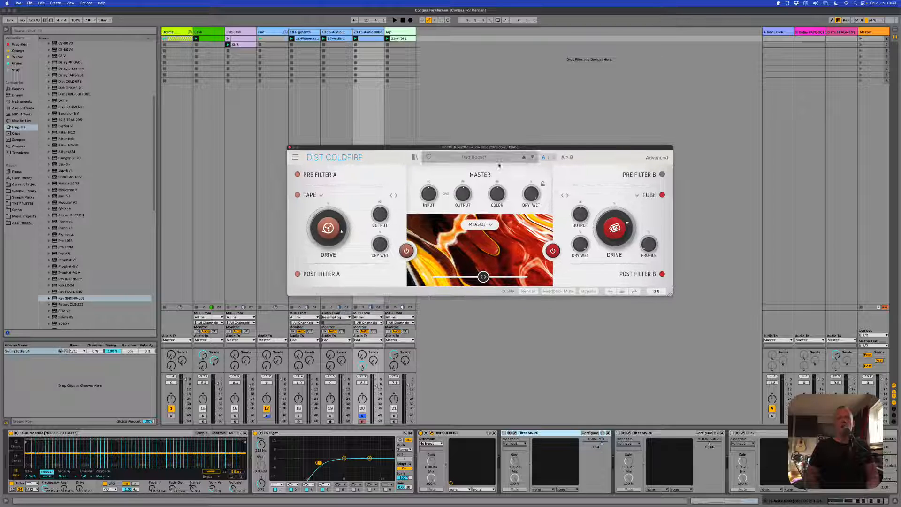
# - Show Dist COLDFIRE's advanced section and view its function, envelope and sequencer modulation sources
pyautogui.click(657, 158)
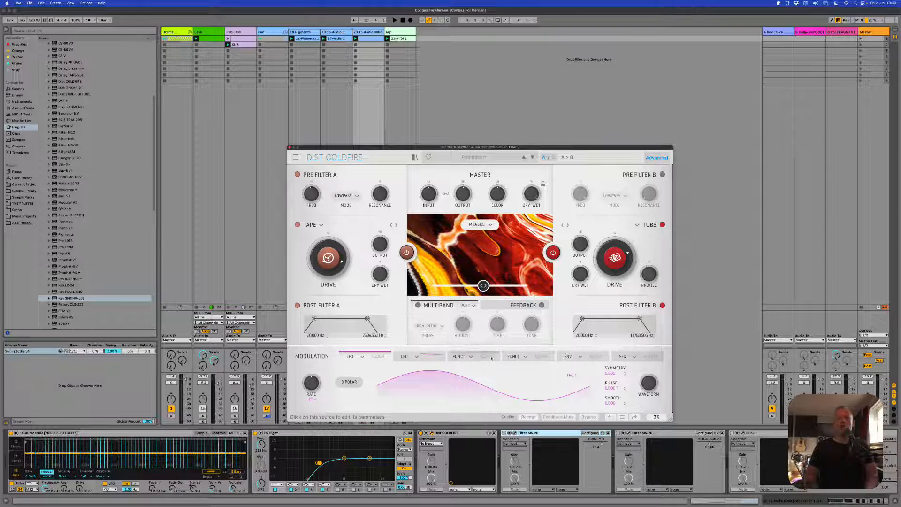
pyautogui.click(459, 357)
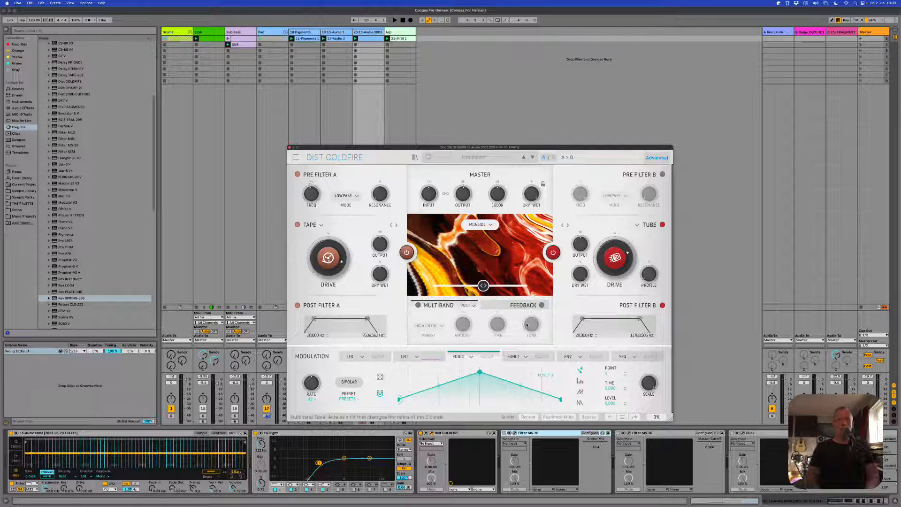
pyautogui.moveTo(529, 331)
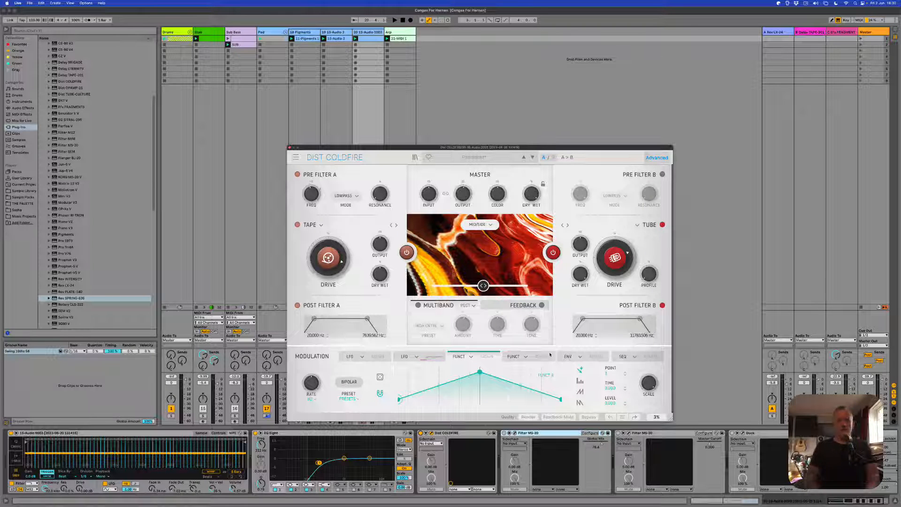
pyautogui.click(568, 356)
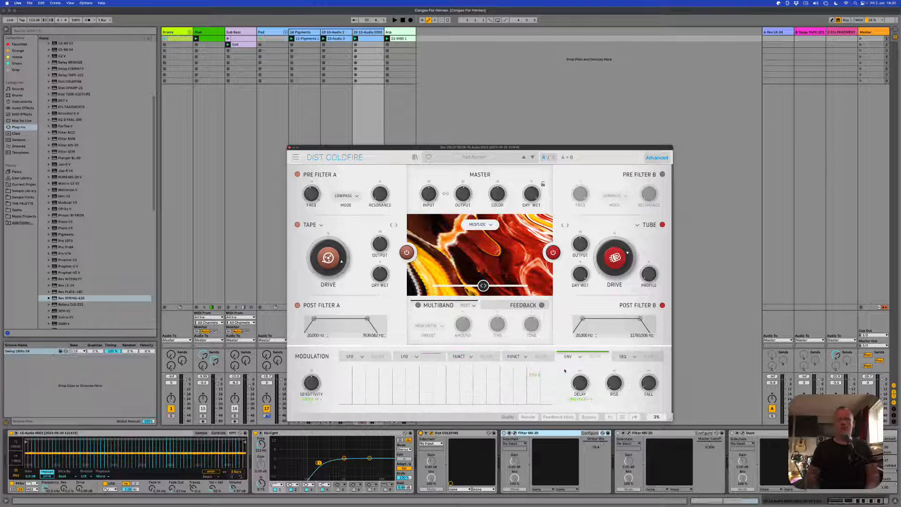
pyautogui.click(624, 357)
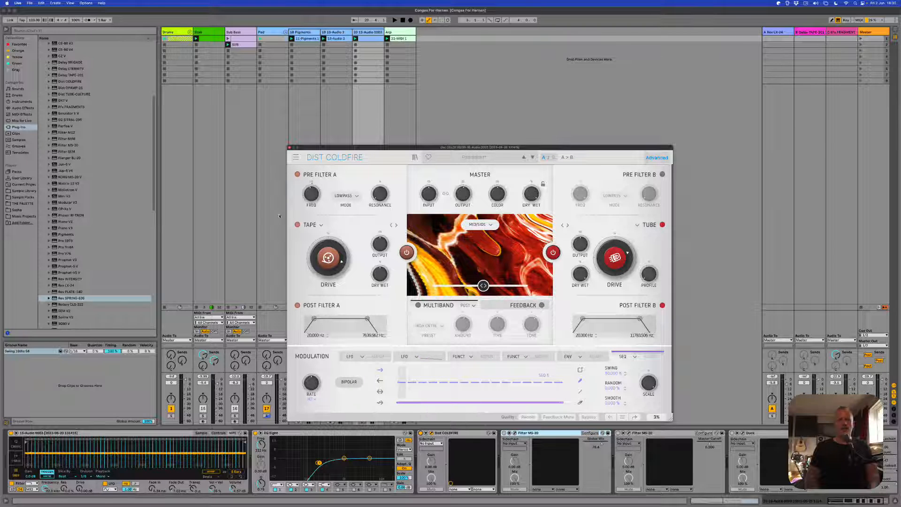
# - Browse the Dist COLDFIRE preset categories and load the Elastic Delay preset from the Delay category
pyautogui.click(456, 159)
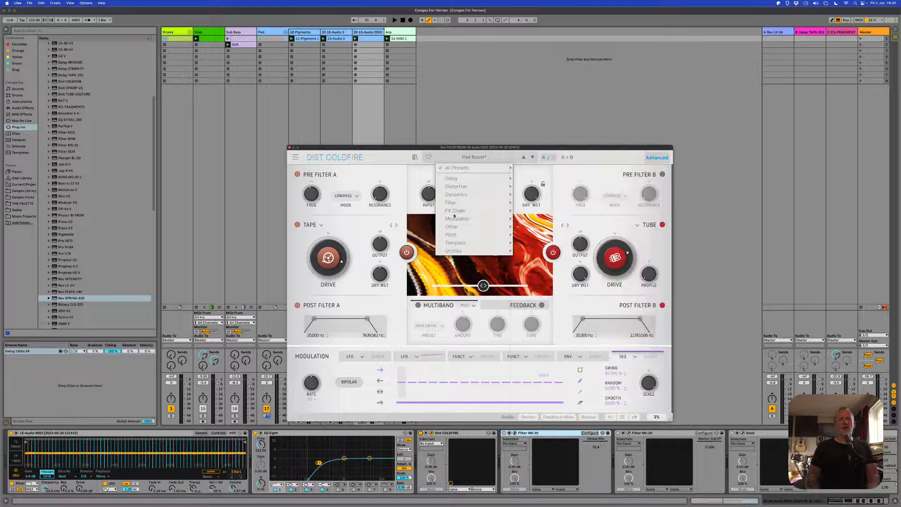
pyautogui.moveTo(455, 212)
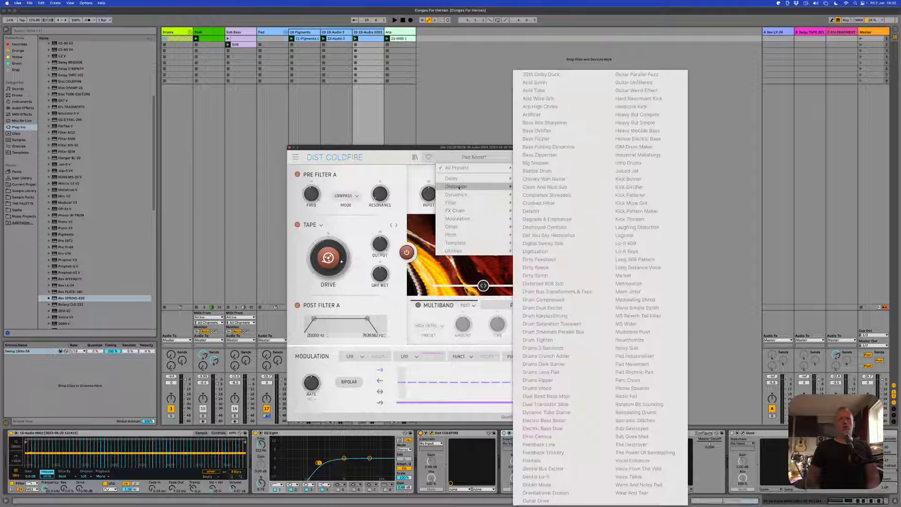
pyautogui.moveTo(454, 181)
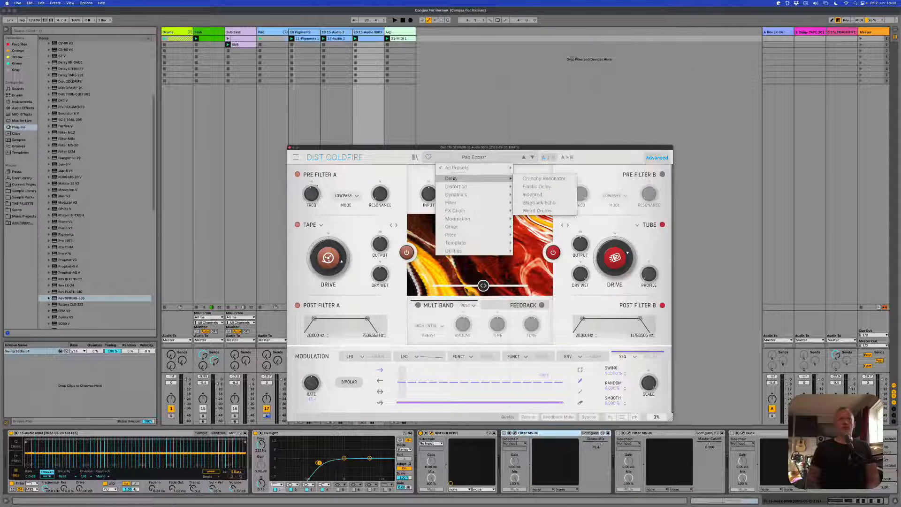
pyautogui.click(527, 187)
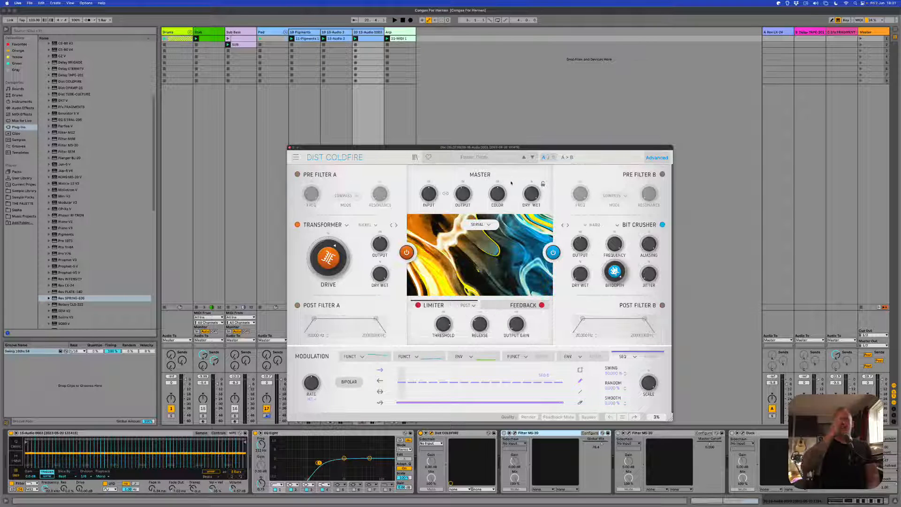
# - Audition the Elastic Delay preset, reduce its master dry/wet to about 43.6%, and play the pad again briefly
pyautogui.press('space')
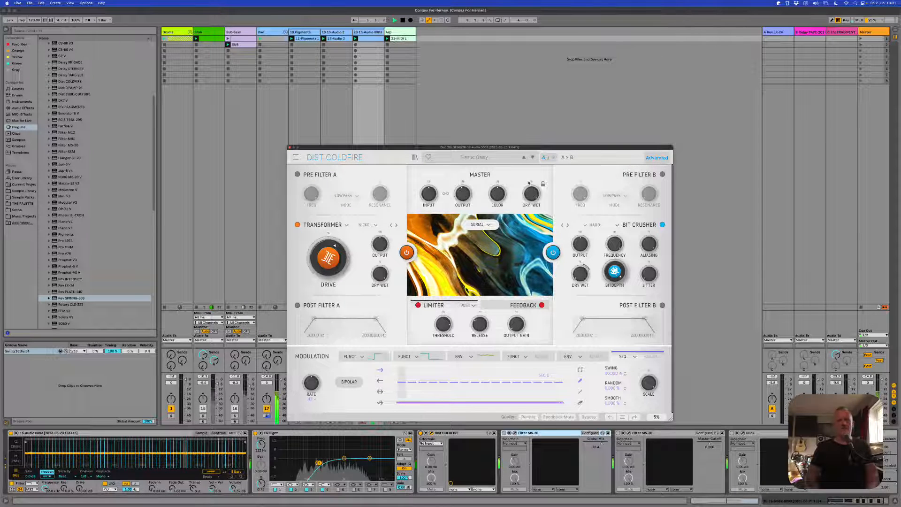
pyautogui.moveTo(531, 195); pyautogui.dragTo(531, 199)
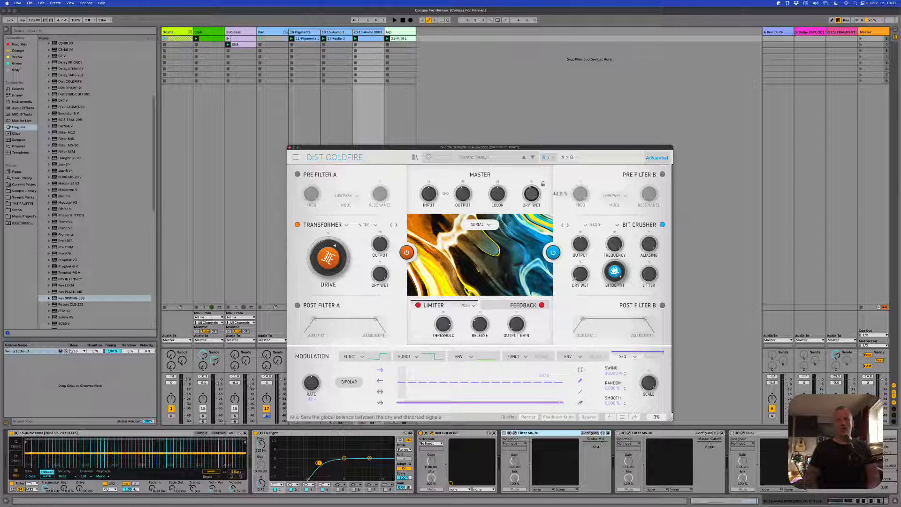
pyautogui.press('space')
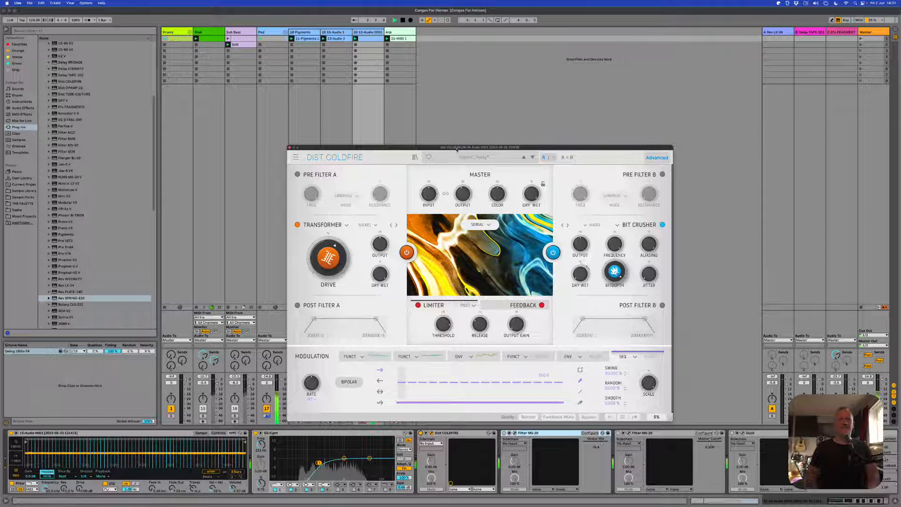
pyautogui.press('space')
# - Move the Dist COLDFIRE window away from the tracks and insert a new audio track after the Arp track
pyautogui.moveTo(455, 150); pyautogui.dragTo(453, 144)
pyautogui.click(393, 33)
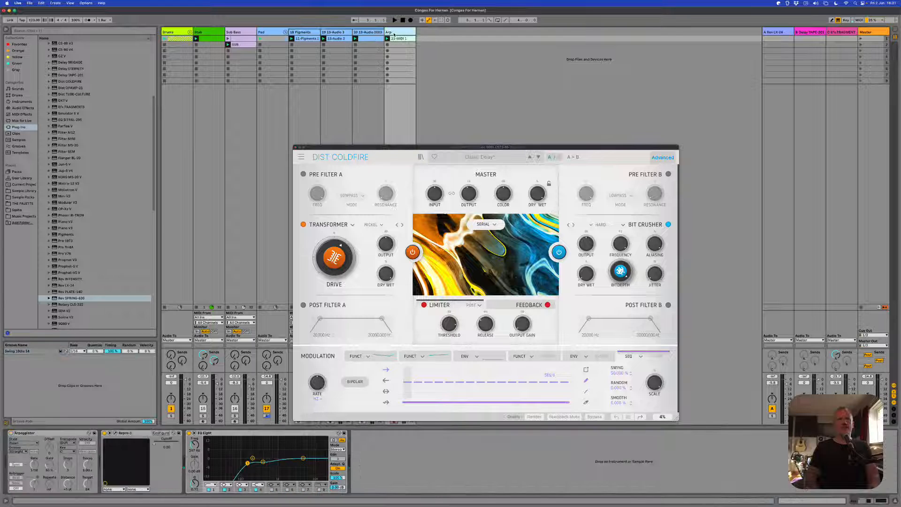
pyautogui.moveTo(371, 138); pyautogui.dragTo(489, 117)
pyautogui.press('super+t')
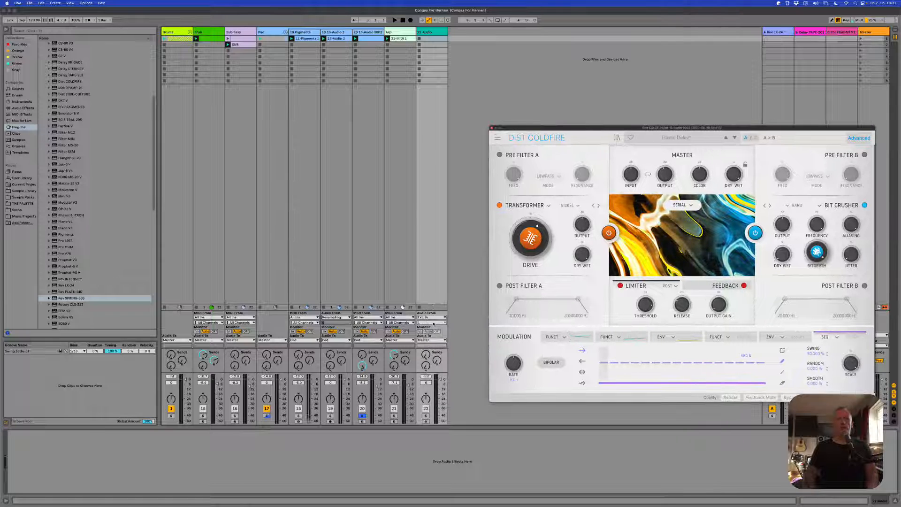
# - Set the new audio track's input to Resampling, arm it, and start recording in its first clip slot
pyautogui.click(434, 318)
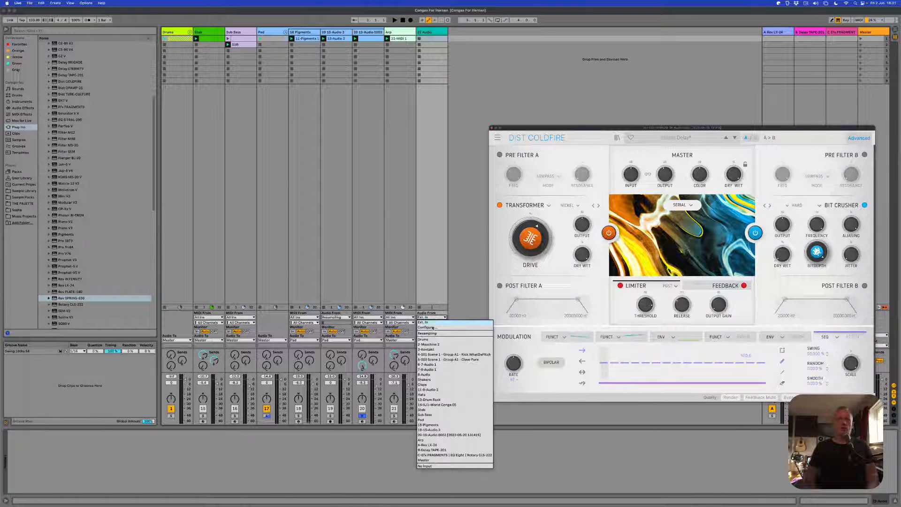
pyautogui.click(432, 334)
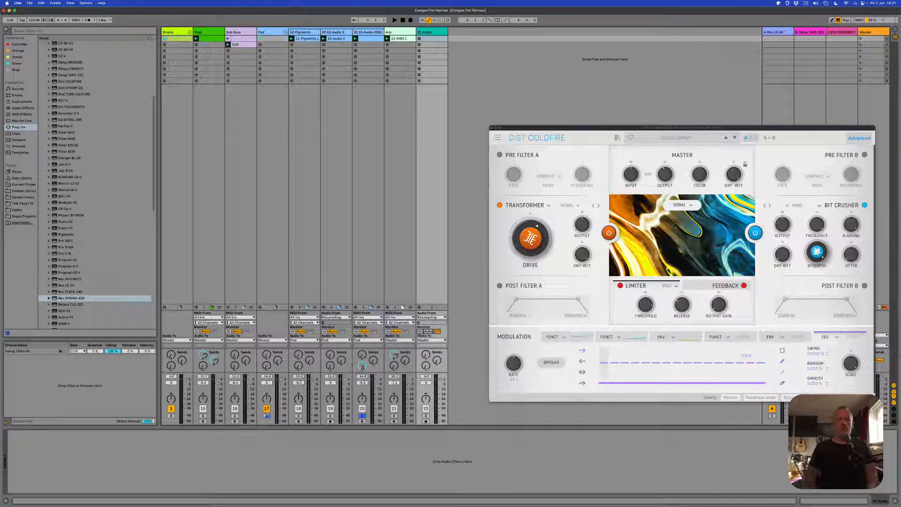
pyautogui.click(426, 421)
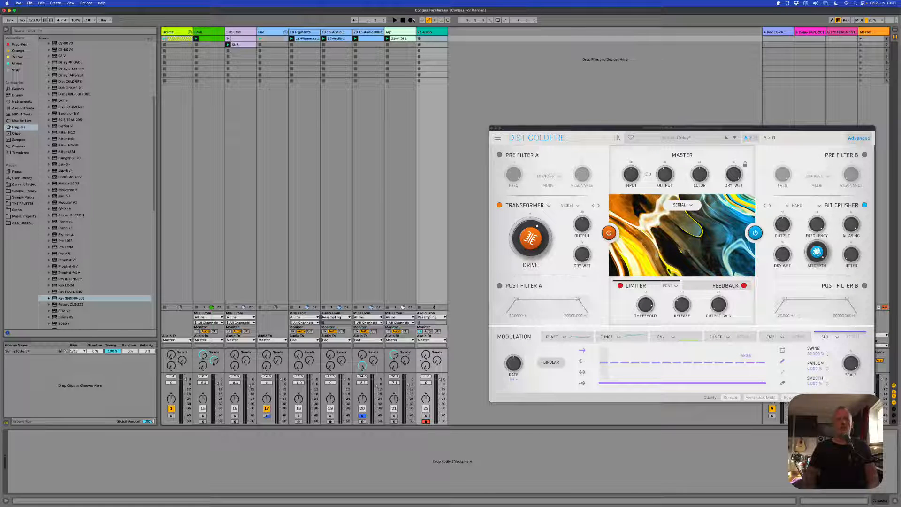
pyautogui.click(419, 39)
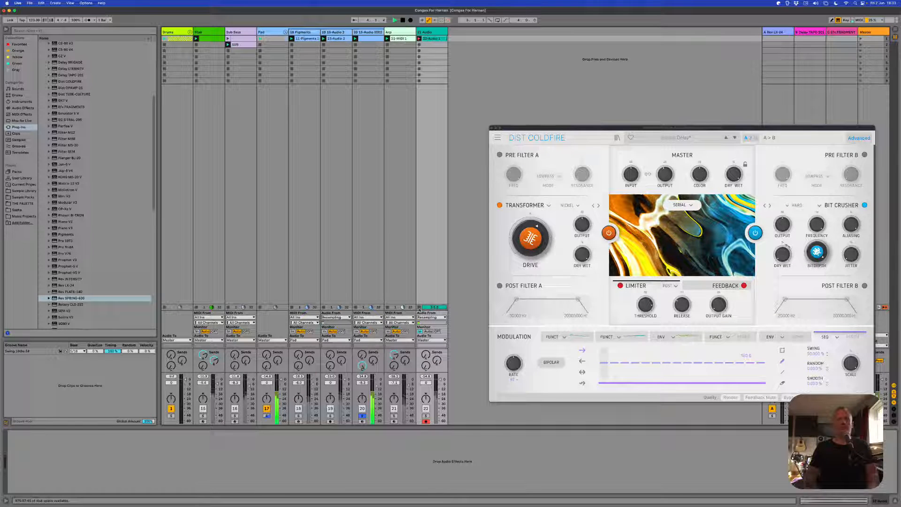
# - Stop the resampling recording on track 22 and open the recorded clip's waveform
pyautogui.click(419, 308)
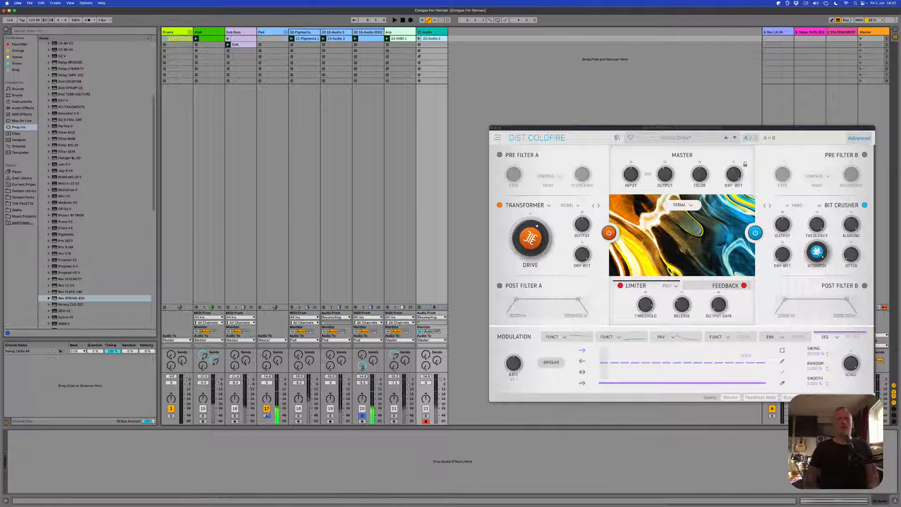
pyautogui.doubleClick(432, 38)
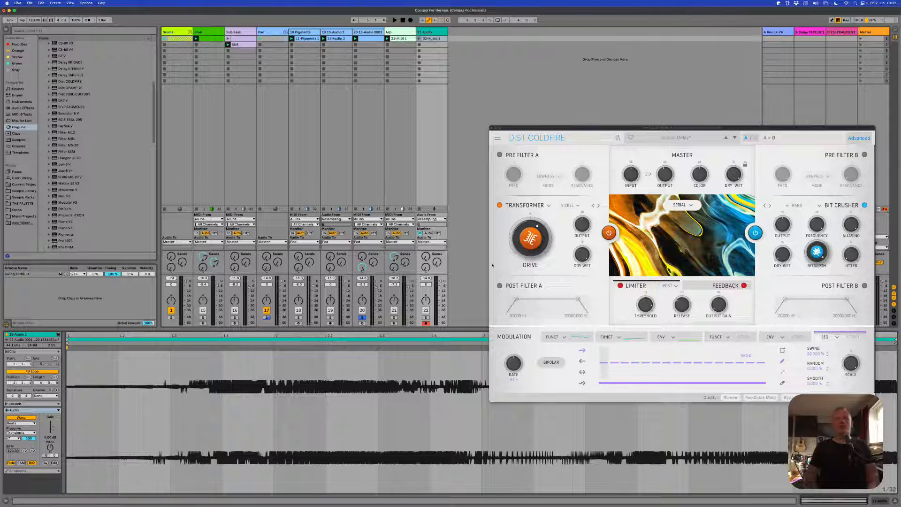
# - Load the Incepted preset from the Delay category in Dist COLDFIRE and start playback
pyautogui.moveTo(615, 127); pyautogui.dragTo(386, 130)
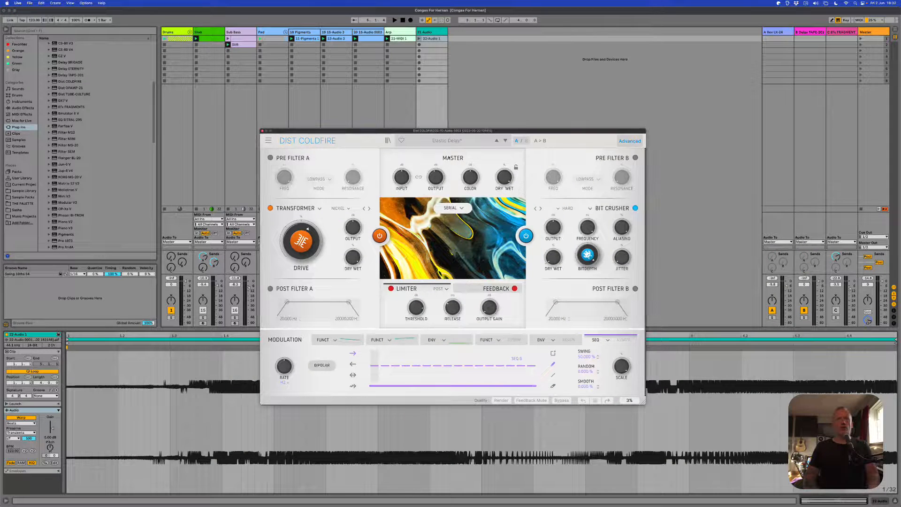
pyautogui.click(447, 141)
pyautogui.moveTo(425, 161)
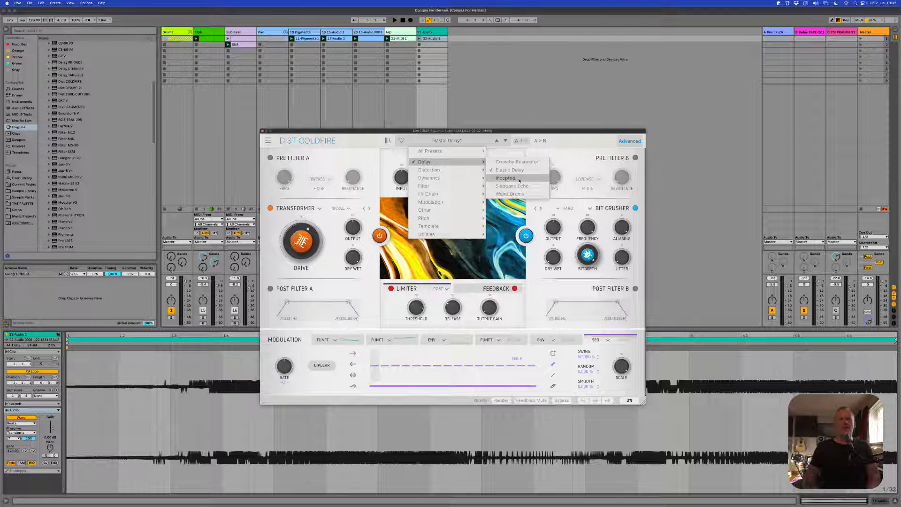
pyautogui.click(519, 178)
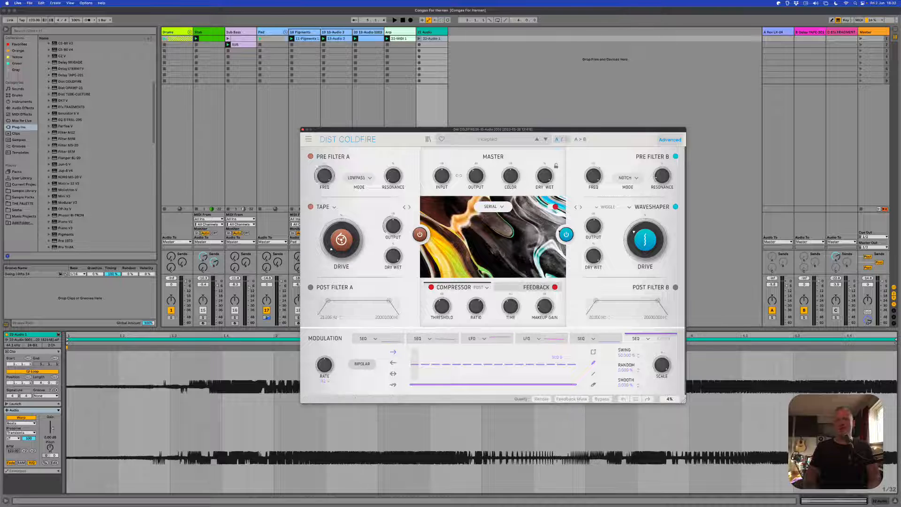
pyautogui.press('space')
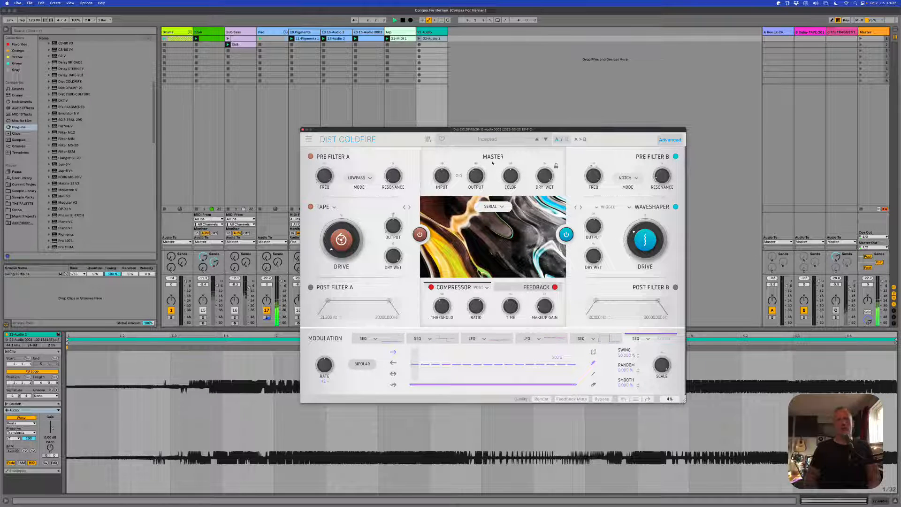
# - Move the Dist COLDFIRE window clear of the mixer and solo the Drums track together with the pad on track 20
pyautogui.moveTo(462, 132); pyautogui.dragTo(559, 147)
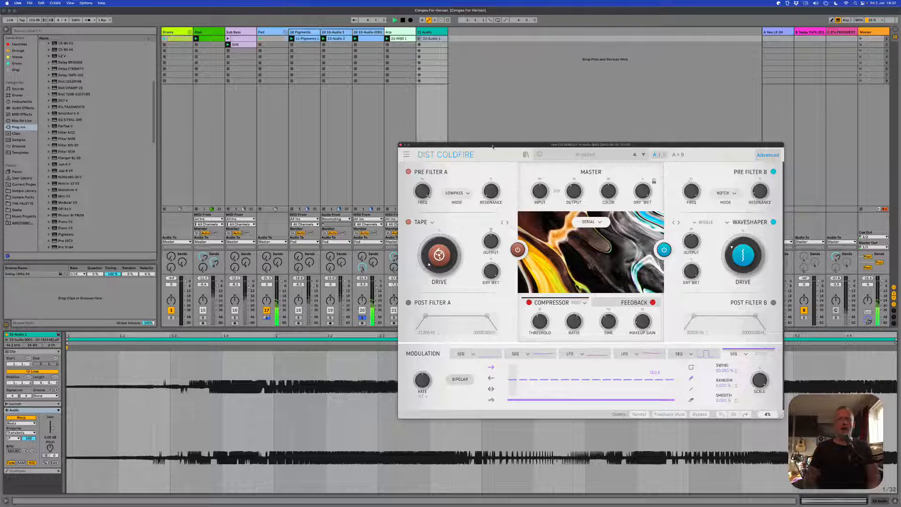
pyautogui.moveTo(479, 146); pyautogui.dragTo(510, 123)
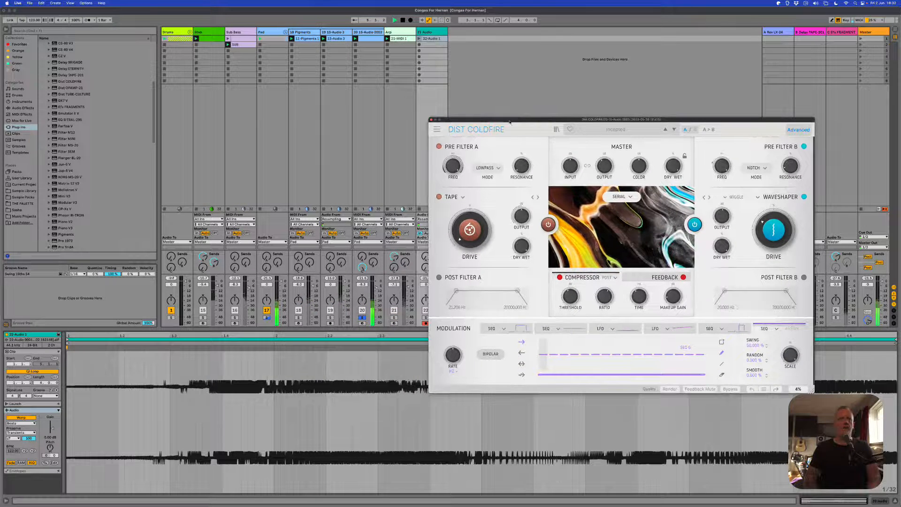
pyautogui.click(171, 318)
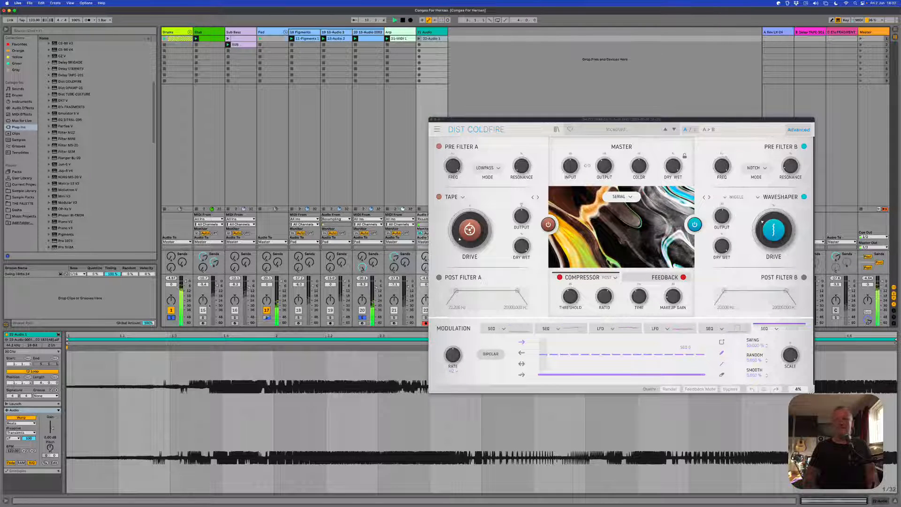
pyautogui.moveTo(452, 119); pyautogui.dragTo(504, 117)
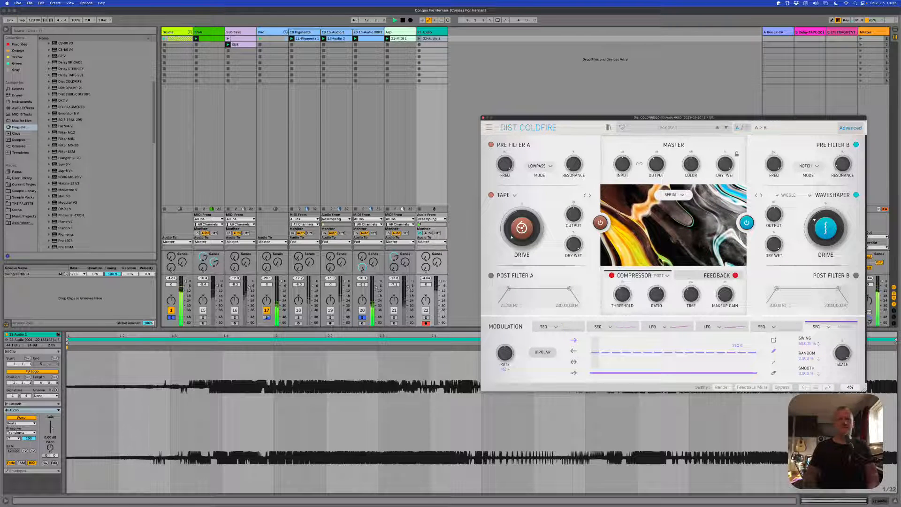
# - Disarm track 22, solo it, raise its sends, and audition its recorded clip before stopping it
pyautogui.click(426, 322)
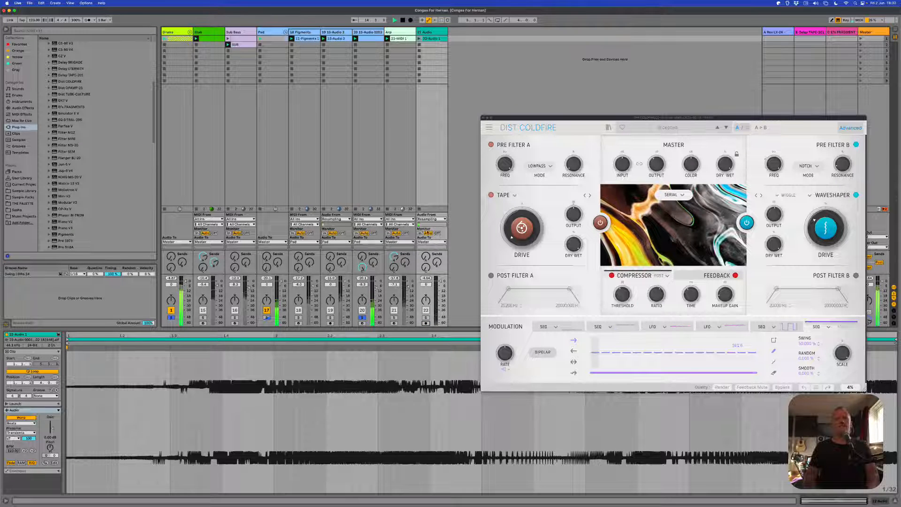
pyautogui.click(424, 38)
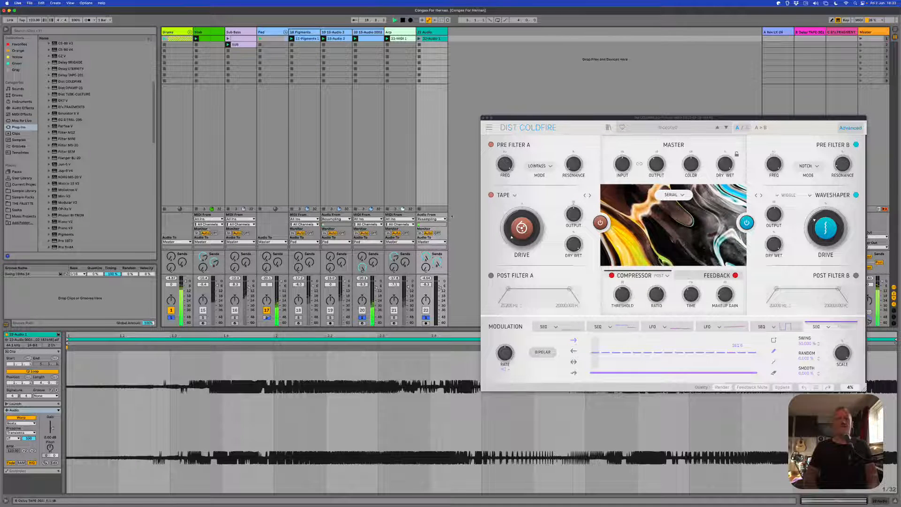
pyautogui.click(420, 39)
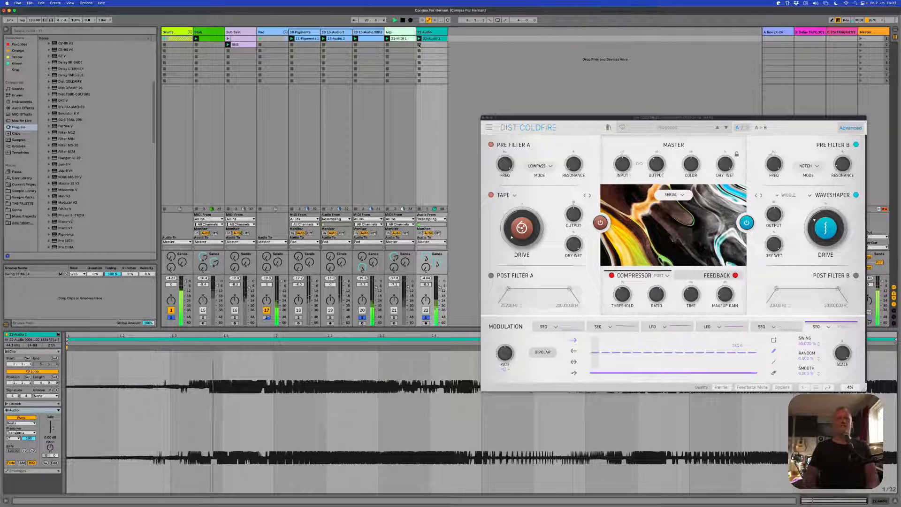
pyautogui.click(419, 45)
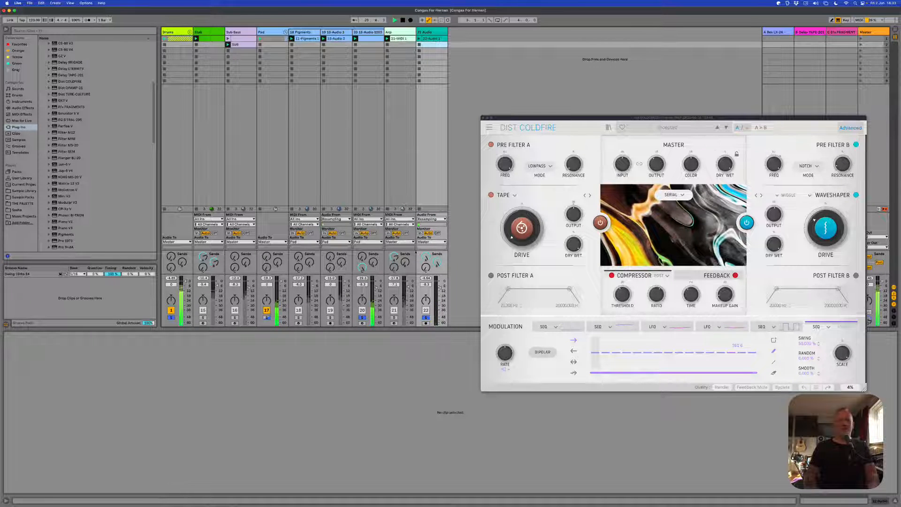
# - Solo and arm the Pigments track 18 for a short listen, and replace its solo with the Sub Bass track
pyautogui.click(298, 323)
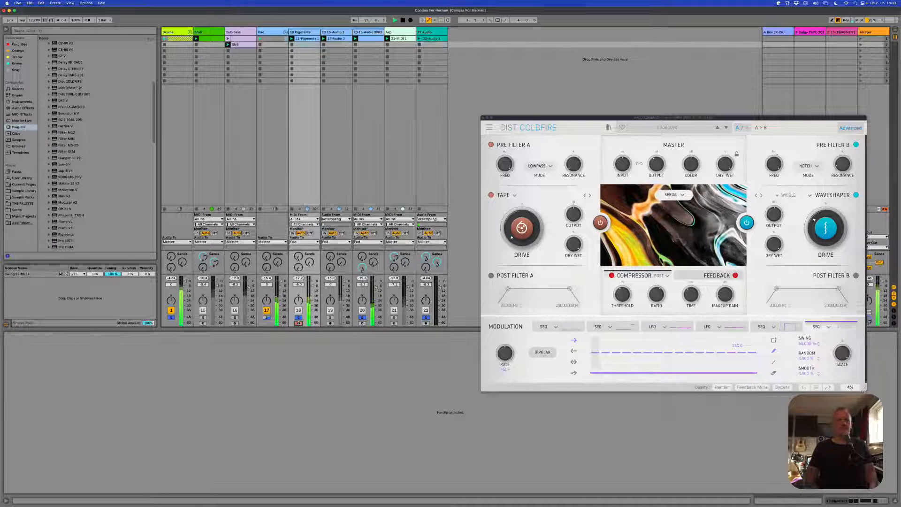
pyautogui.click(234, 318)
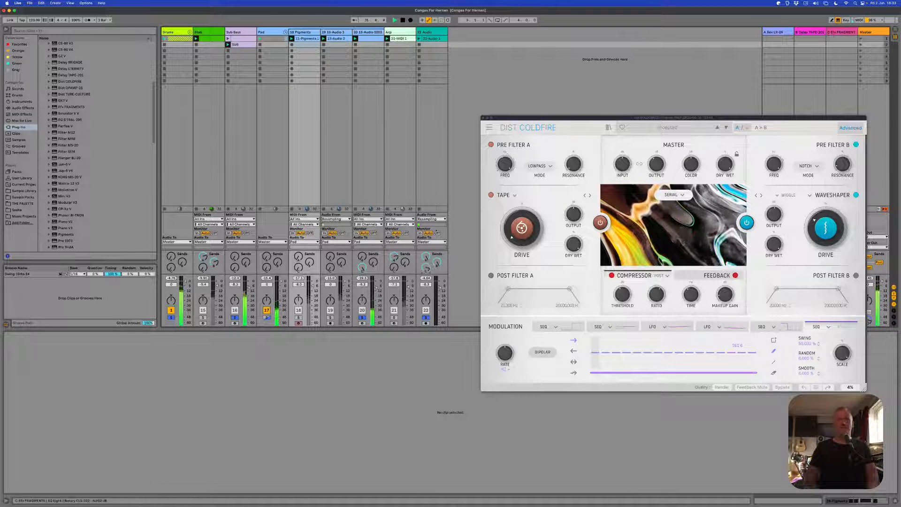
pyautogui.moveTo(542, 120); pyautogui.dragTo(523, 116)
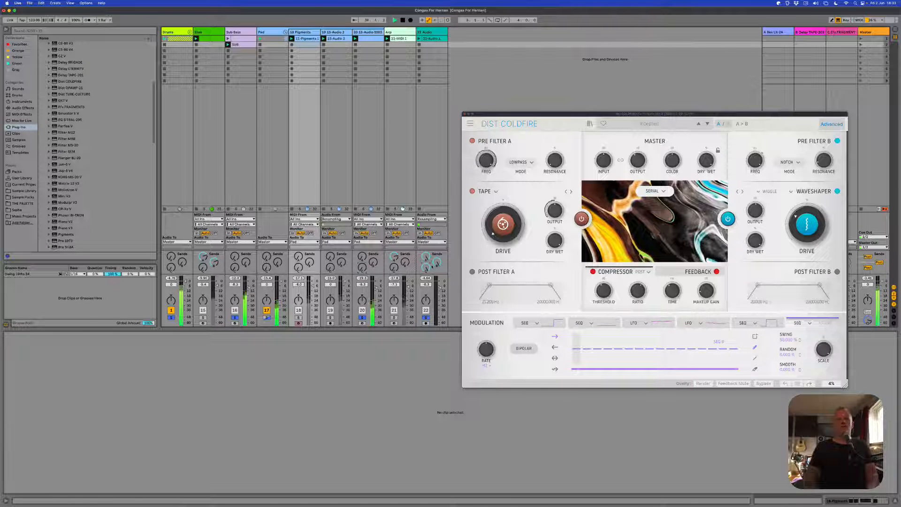
pyautogui.moveTo(503, 115); pyautogui.dragTo(466, 151)
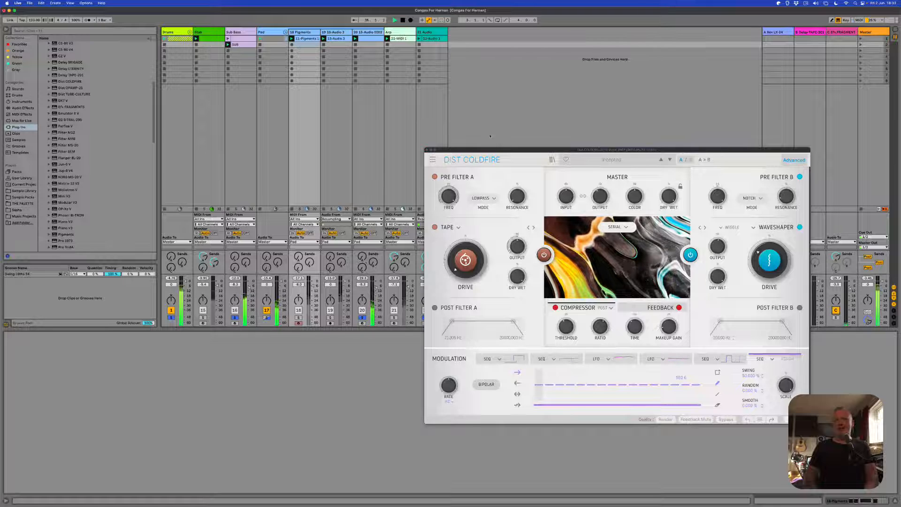
pyautogui.moveTo(467, 151); pyautogui.dragTo(513, 147)
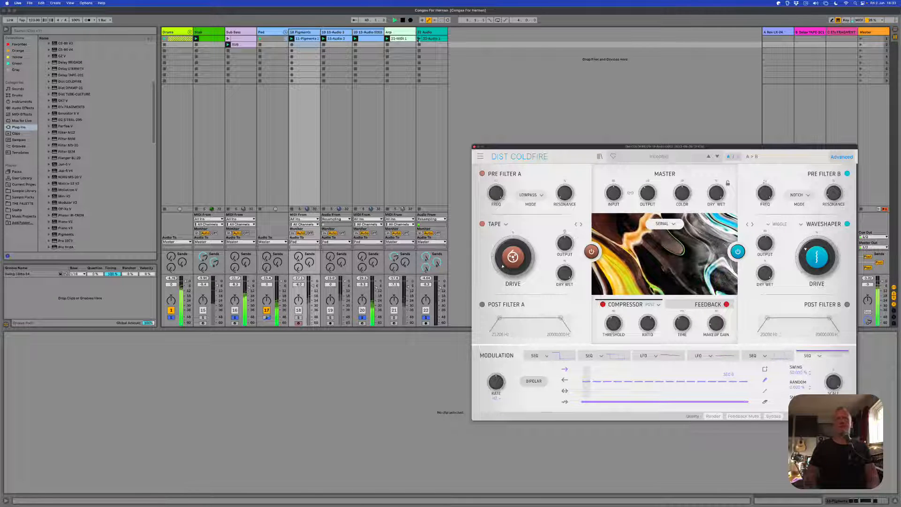
# - Relaunch track 22's recorded clip over the drums, bass and pad, and stop it again
pyautogui.click(419, 41)
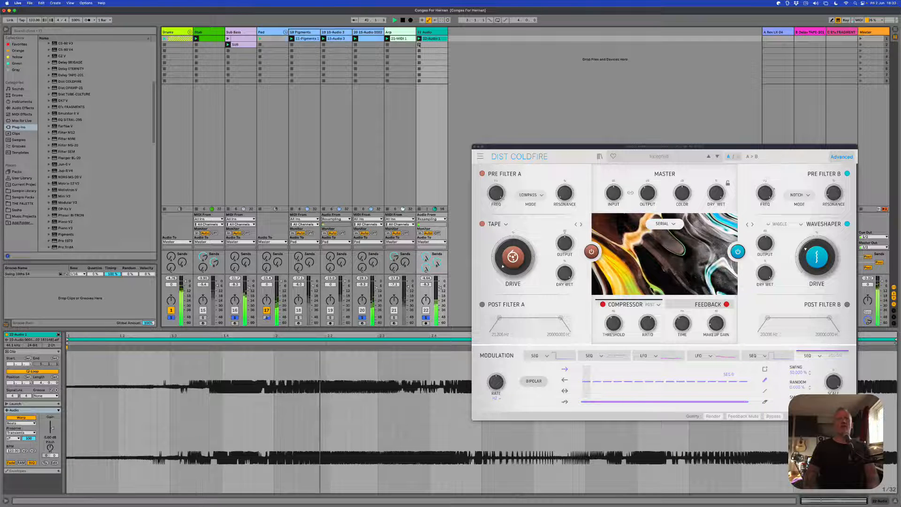
pyautogui.click(419, 45)
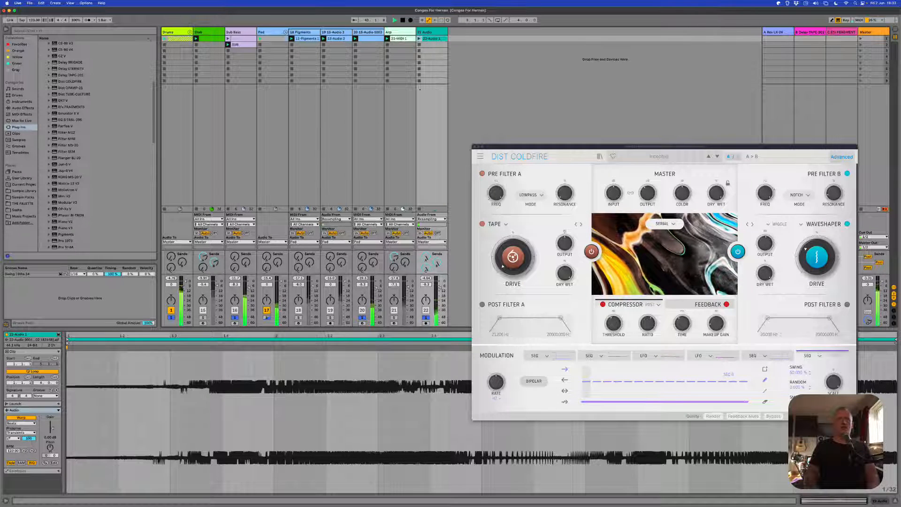
pyautogui.moveTo(492, 149); pyautogui.dragTo(470, 98)
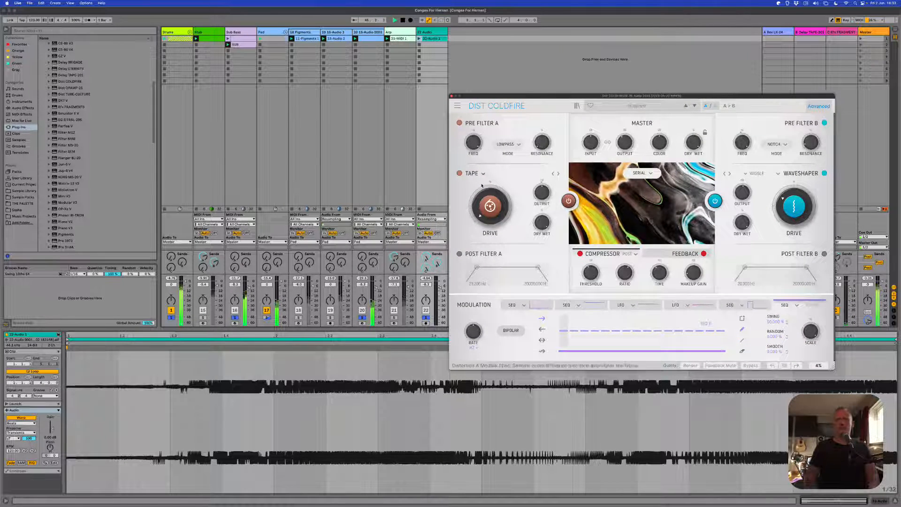
pyautogui.moveTo(502, 195)
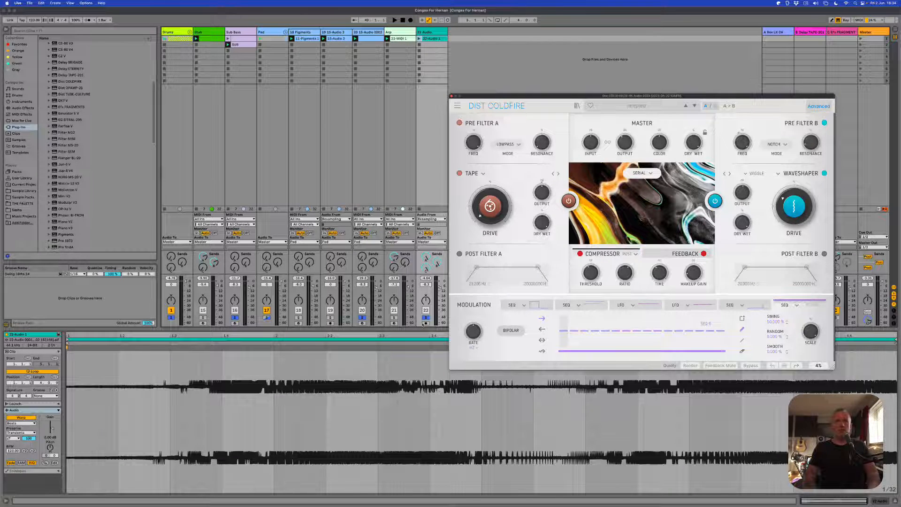
# - Clear the other solos, solo the Arp track, and show its device chain
pyautogui.click(395, 318)
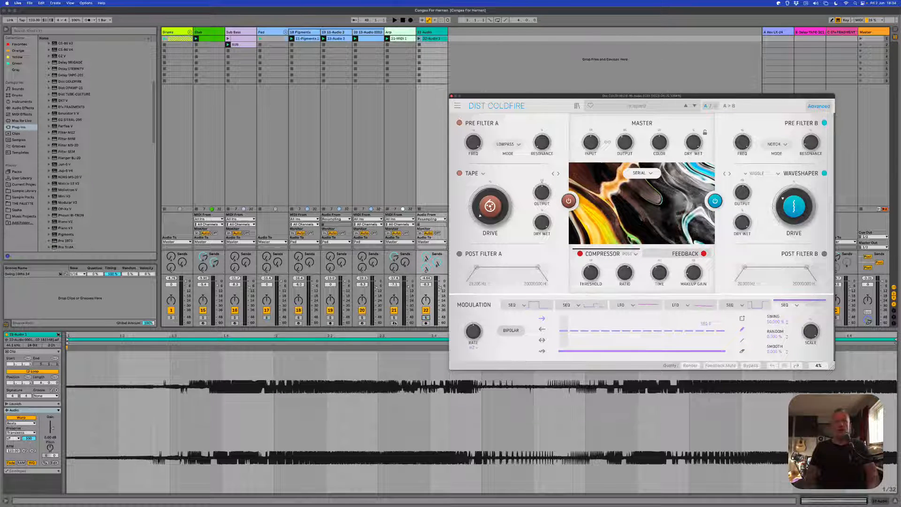
pyautogui.click(394, 318)
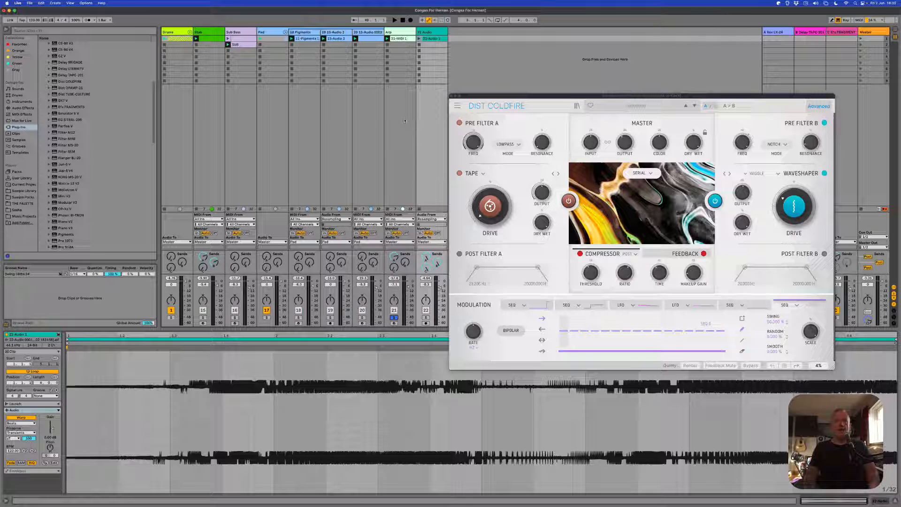
pyautogui.click(394, 34)
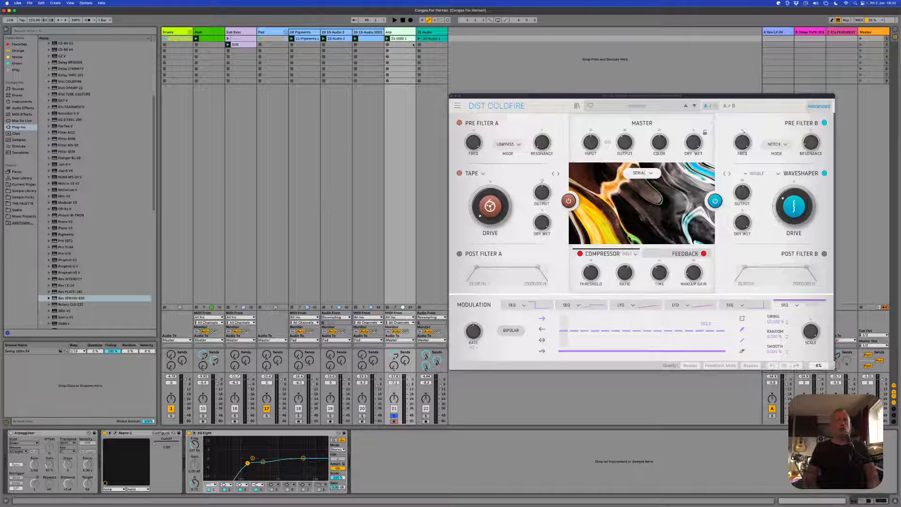
# - Select track 20, play its pad soloed, and add the Sub Bass track and track 15 to the solo
pyautogui.click(418, 45)
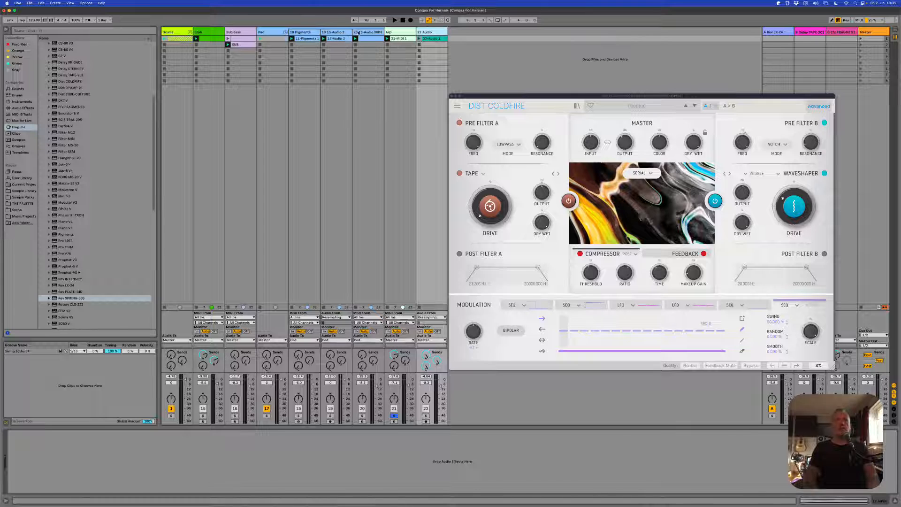
pyautogui.press('Left')
pyautogui.press('Left')
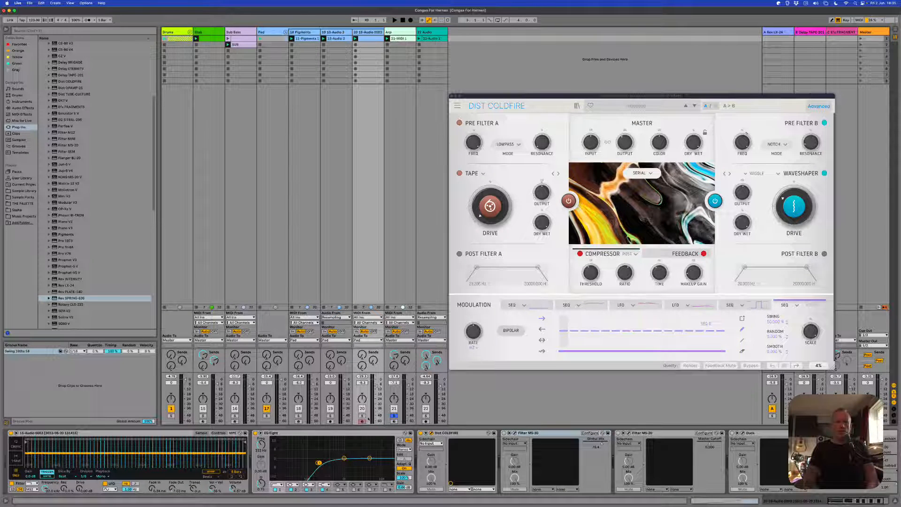
pyautogui.press('space')
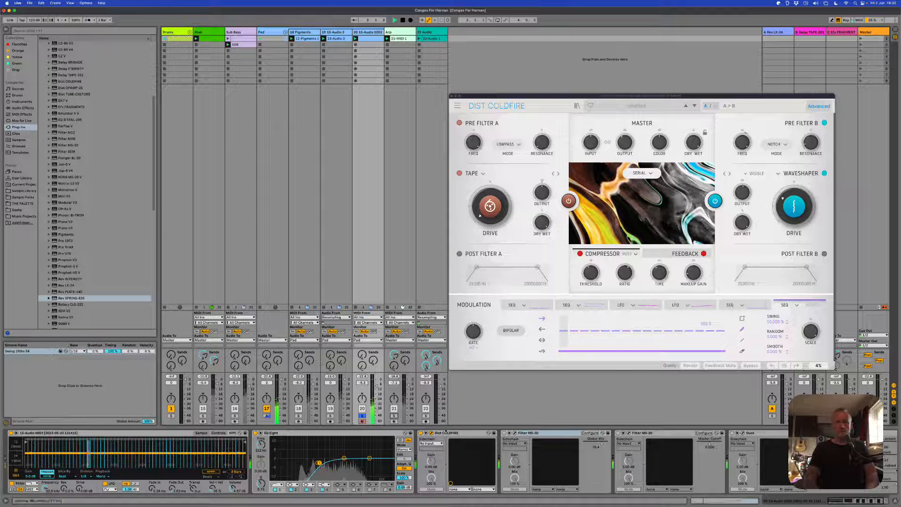
pyautogui.click(516, 445)
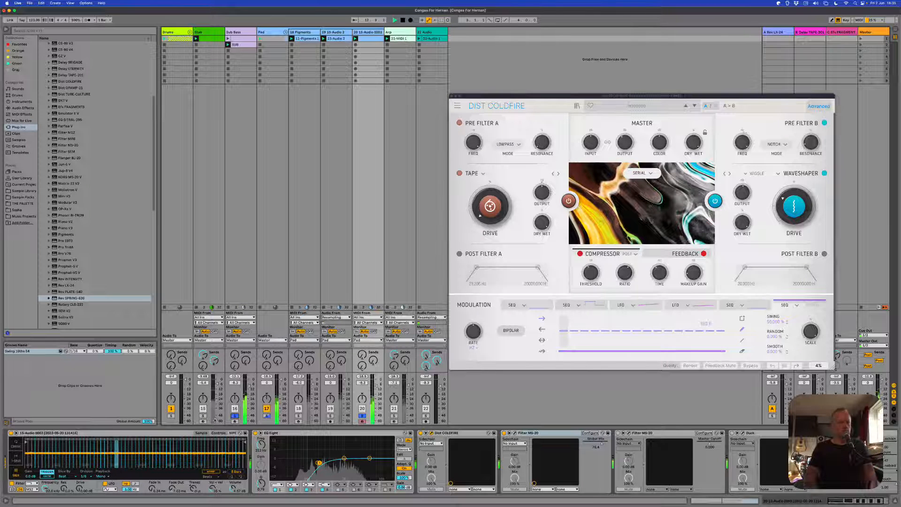
pyautogui.click(203, 416)
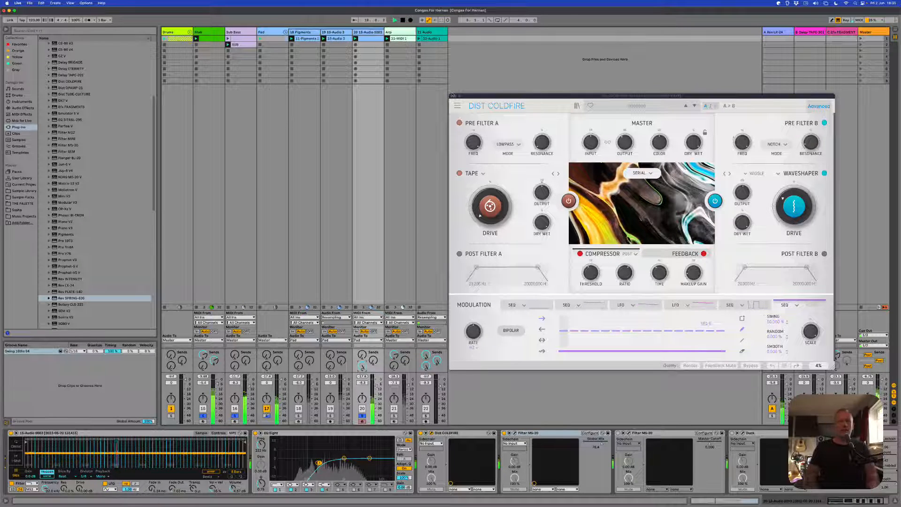
# - Set the output mix of track 20's first Filter MS-20 to 0% with other plug-in windows hidden, and close its window
pyautogui.press('super+alt+p')
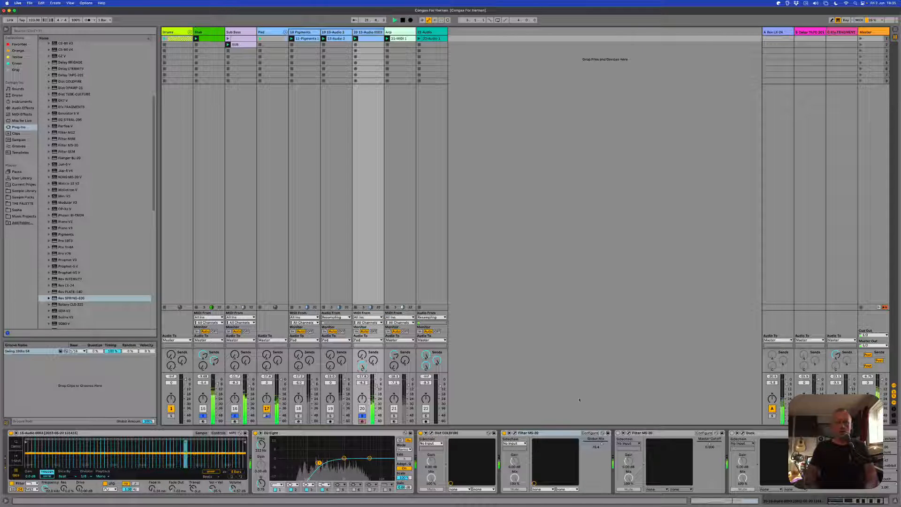
pyautogui.click(515, 433)
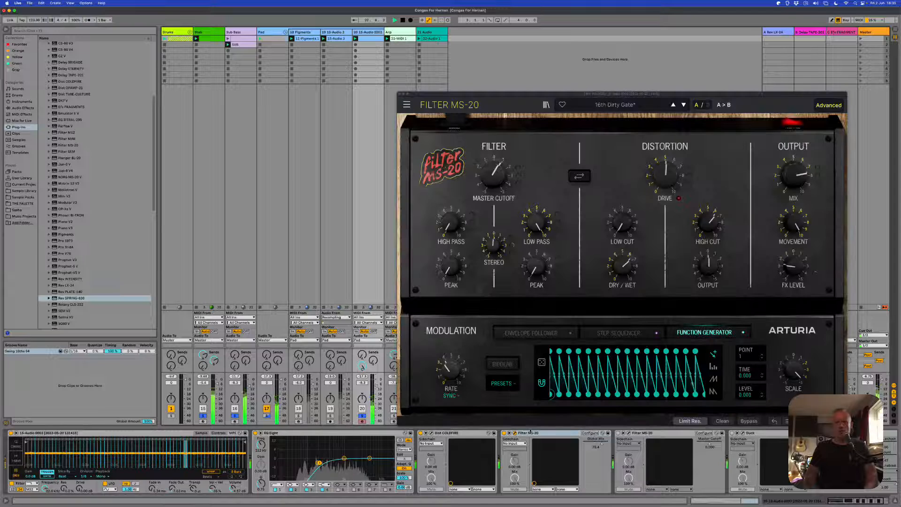
pyautogui.moveTo(791, 171); pyautogui.dragTo(760, 222)
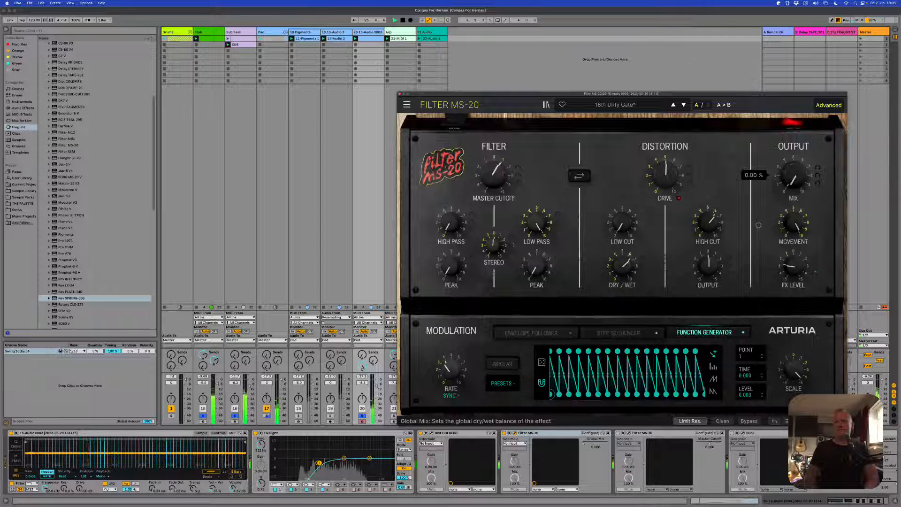
pyautogui.click(400, 94)
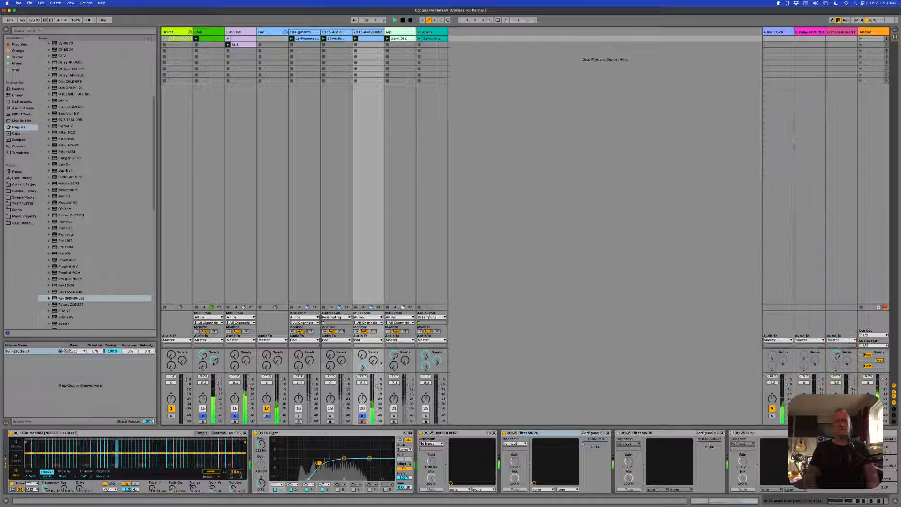
# - Reset the master output level of track 20's Dist COLDFIRE to its default and close its window
pyautogui.click(431, 433)
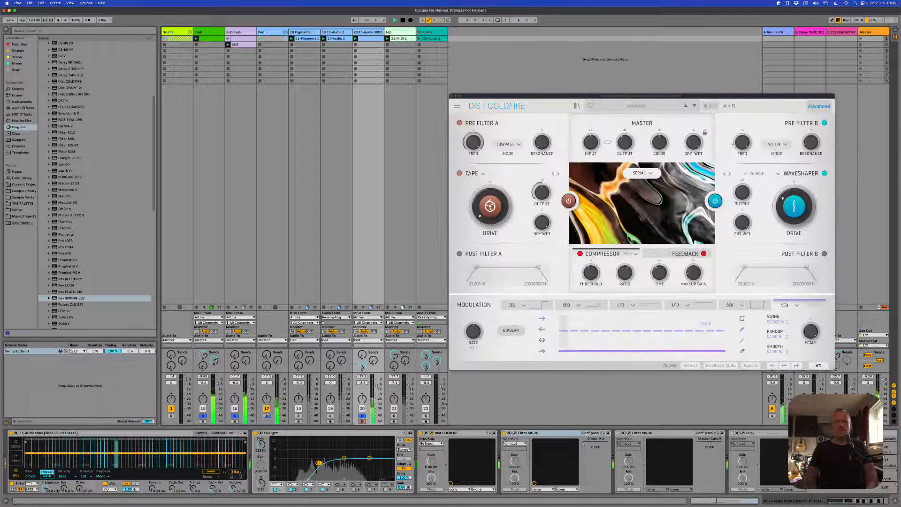
pyautogui.moveTo(528, 97); pyautogui.dragTo(503, 96)
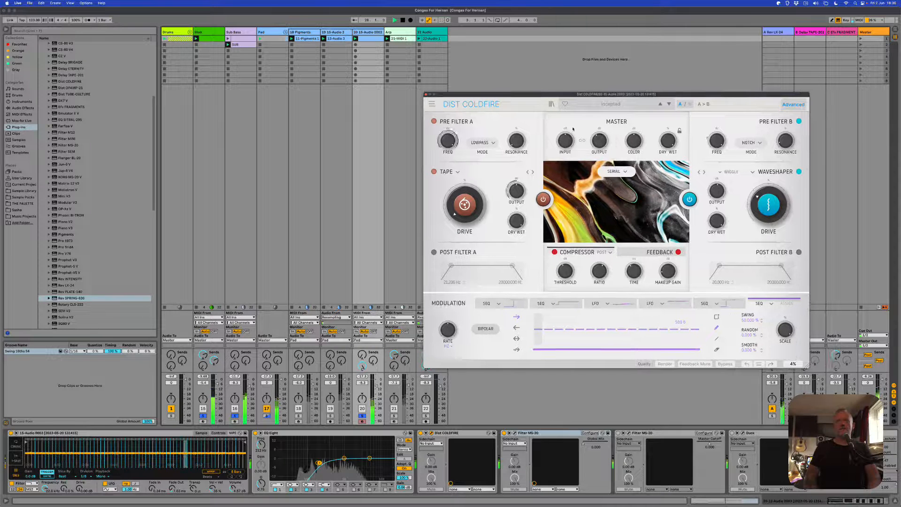
pyautogui.moveTo(598, 141)
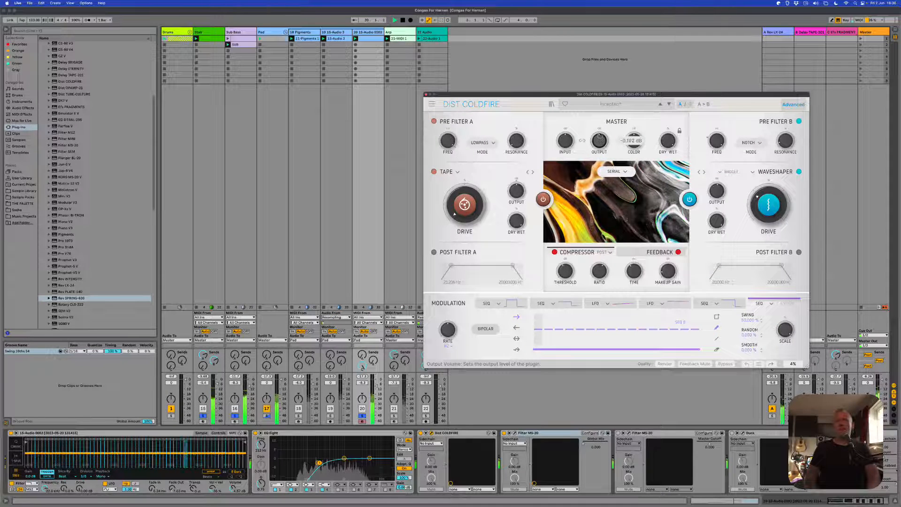
pyautogui.doubleClick(599, 136)
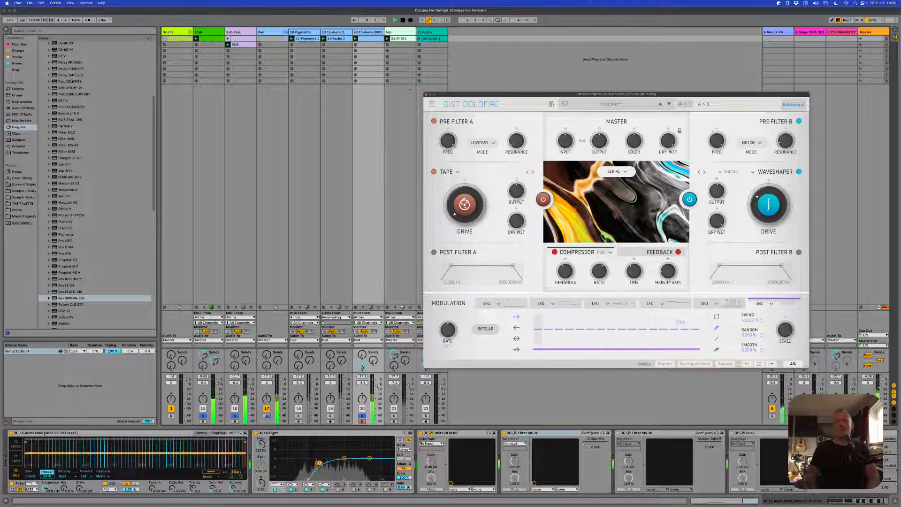
pyautogui.click(426, 94)
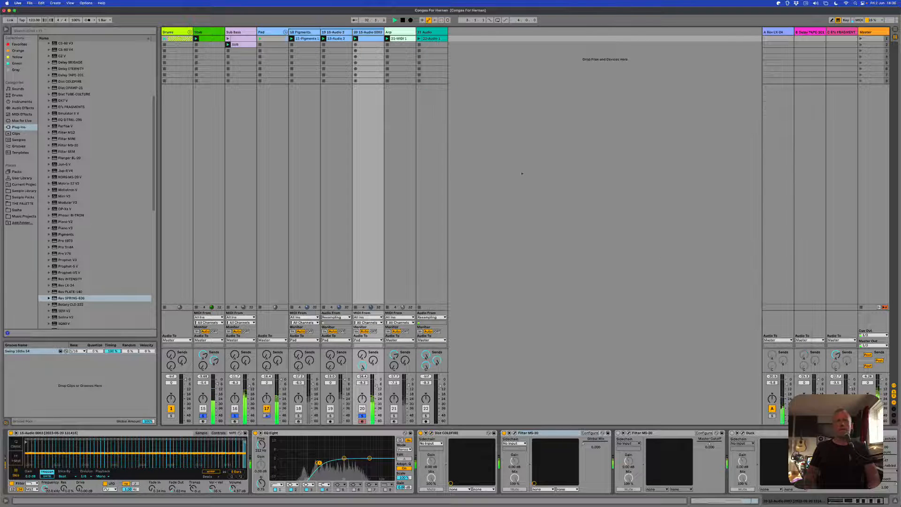
# - Open Efx FRAGMENTS from return track C, then enlarge its window and place it fully in view
pyautogui.click(840, 34)
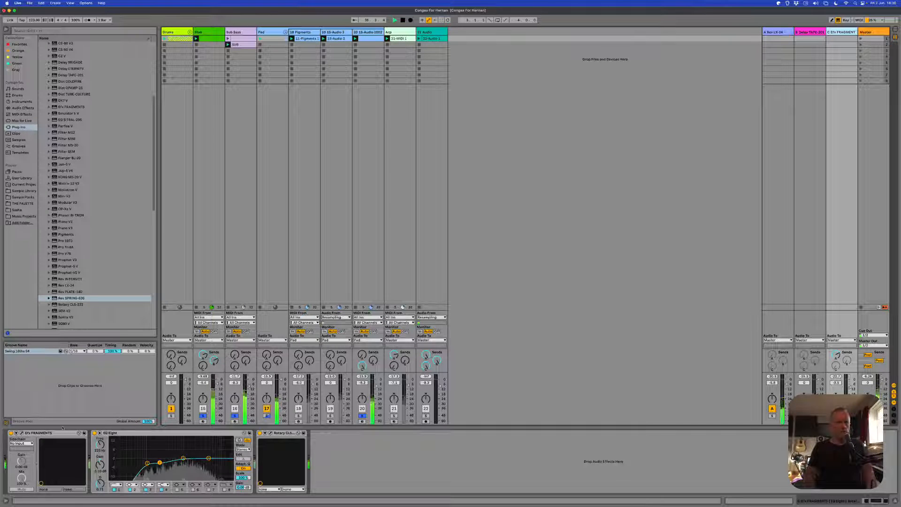
pyautogui.click(21, 434)
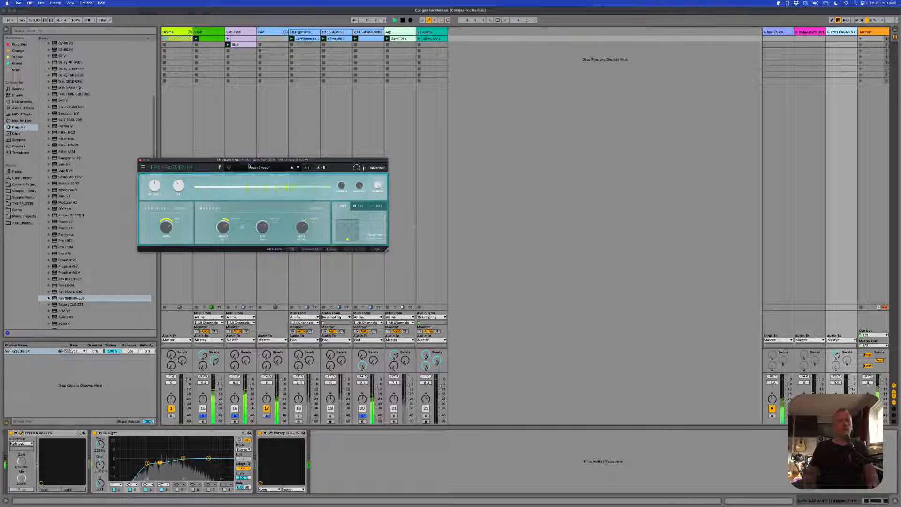
pyautogui.moveTo(228, 160); pyautogui.dragTo(455, 199)
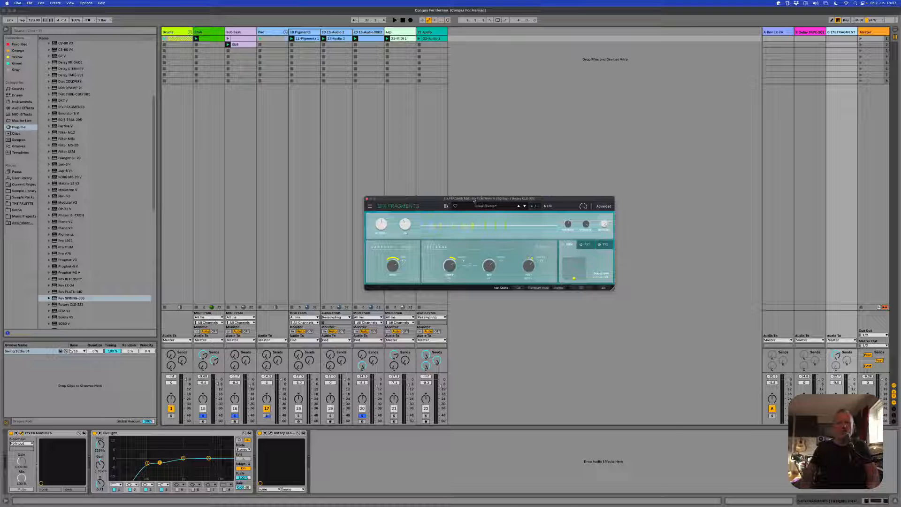
pyautogui.moveTo(474, 201); pyautogui.dragTo(500, 210)
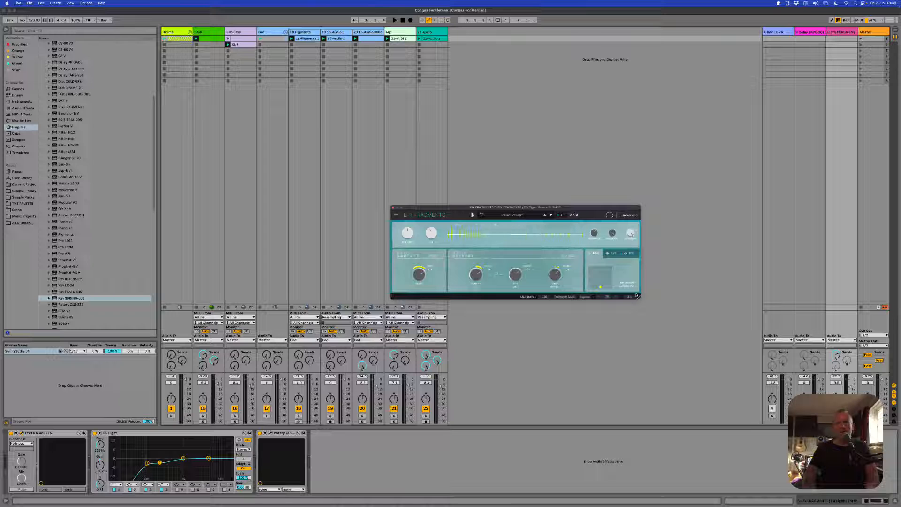
pyautogui.moveTo(638, 298); pyautogui.dragTo(899, 411)
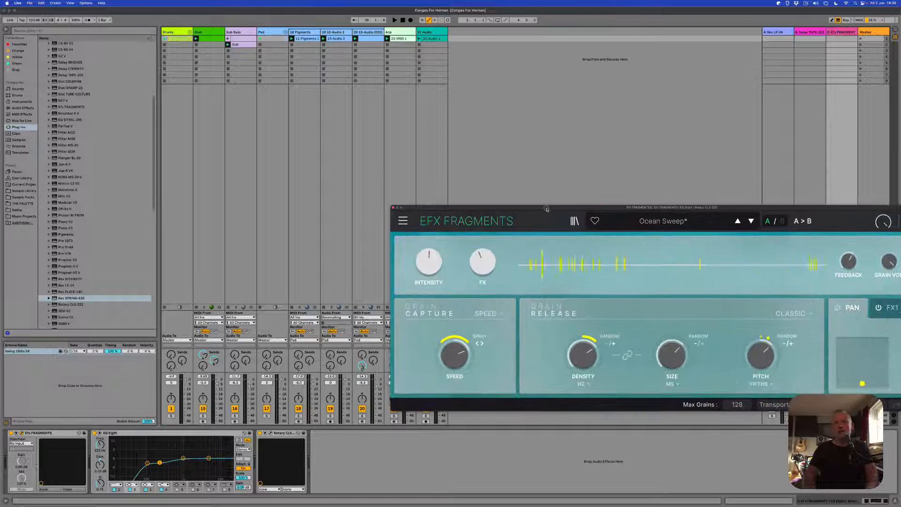
pyautogui.moveTo(546, 208); pyautogui.dragTo(358, 157)
# - Start playback, expand Efx FRAGMENTS to its advanced view, and reposition the window so the modulation section fits on screen
pyautogui.press('space')
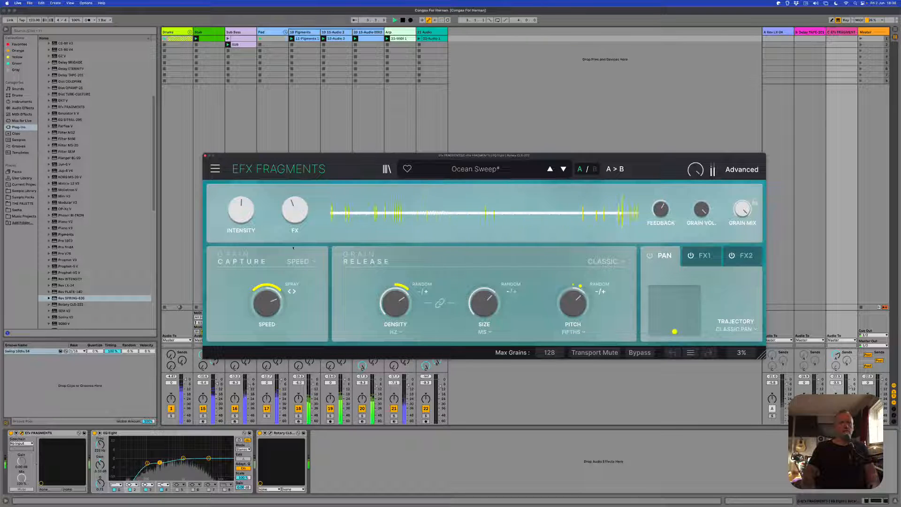
pyautogui.moveTo(248, 212)
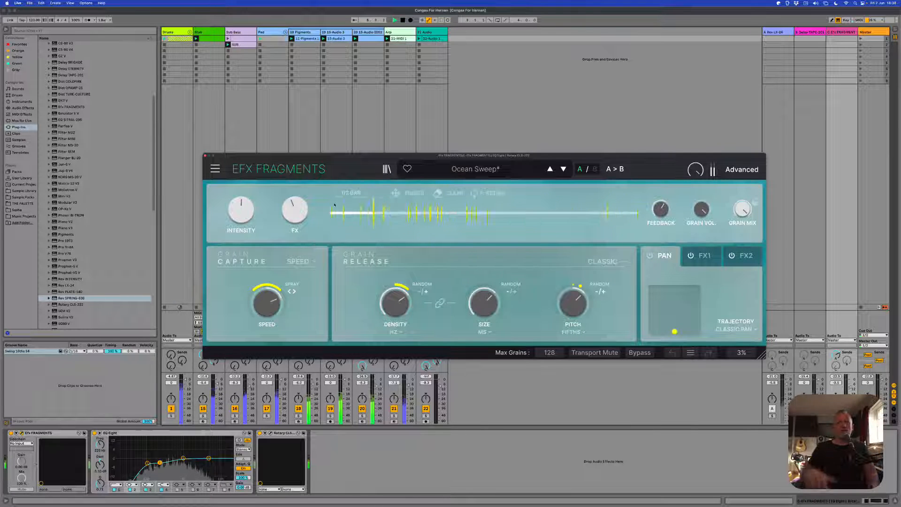
pyautogui.moveTo(331, 161); pyautogui.dragTo(308, 121)
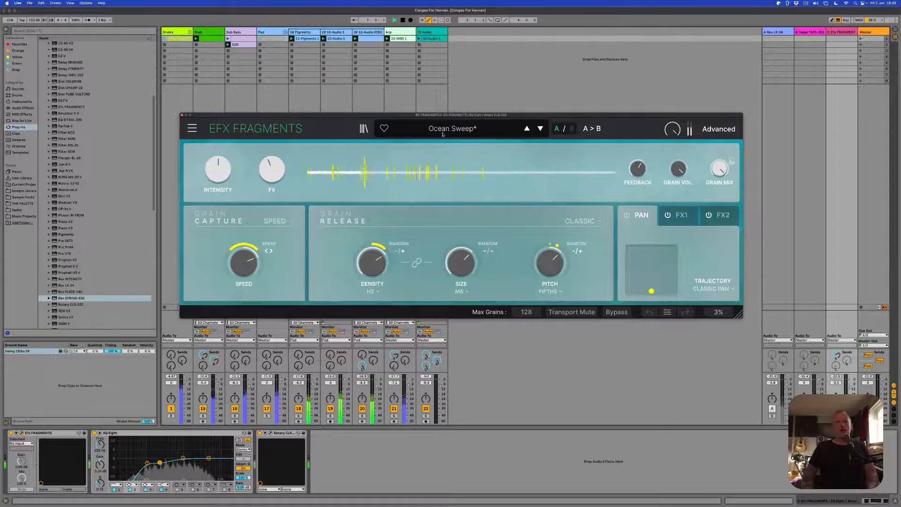
pyautogui.click(718, 129)
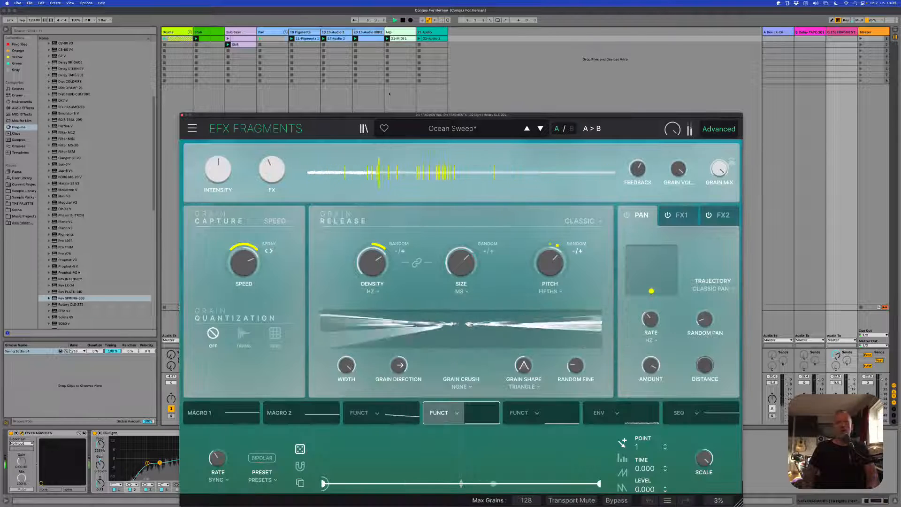
pyautogui.moveTo(390, 117); pyautogui.dragTo(326, 56)
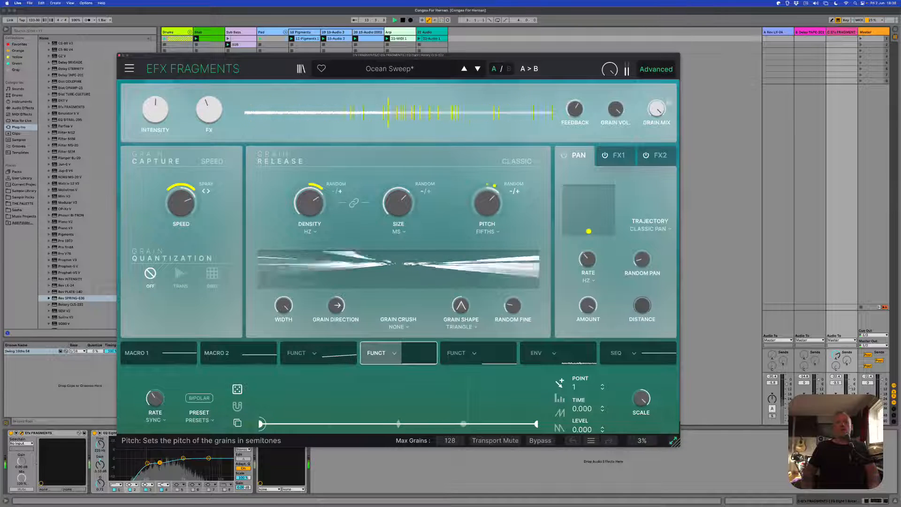
# - Inspect the FX1 Multi Filter of the Ocean Sweep preset and turn down the dry/wet mix of its FX2 Reverb
pyautogui.moveTo(489, 197)
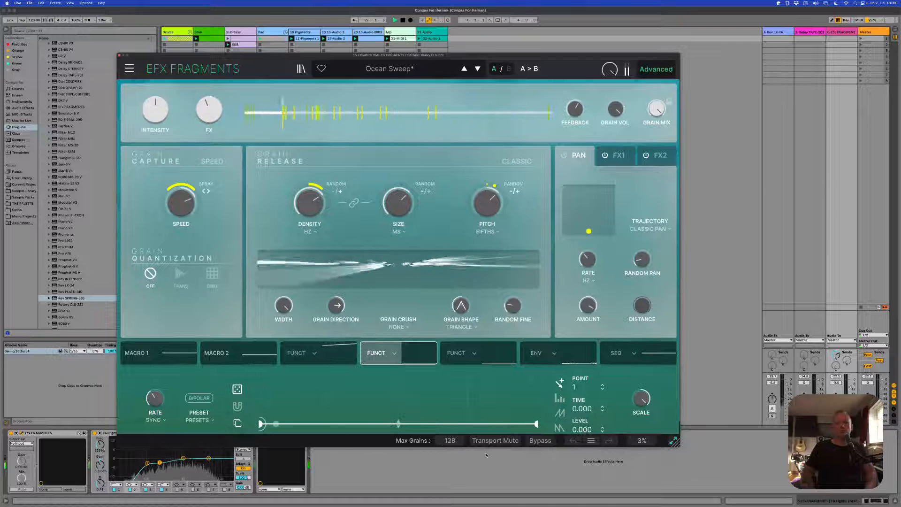
pyautogui.click(620, 153)
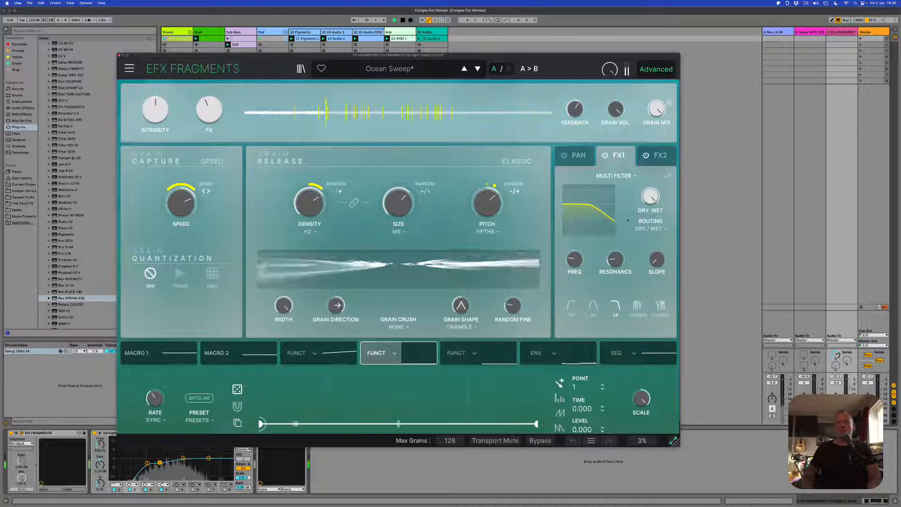
pyautogui.moveTo(650, 193); pyautogui.dragTo(651, 183)
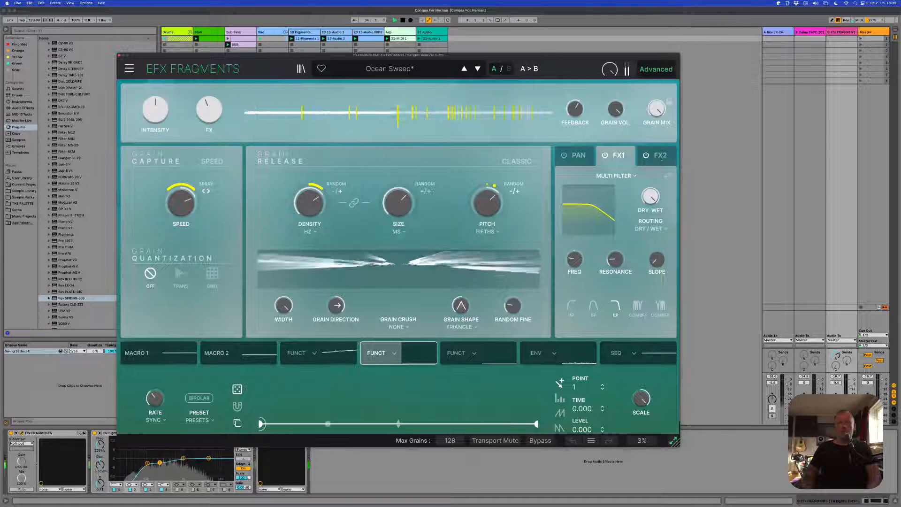
pyautogui.click(660, 156)
pyautogui.moveTo(651, 200)
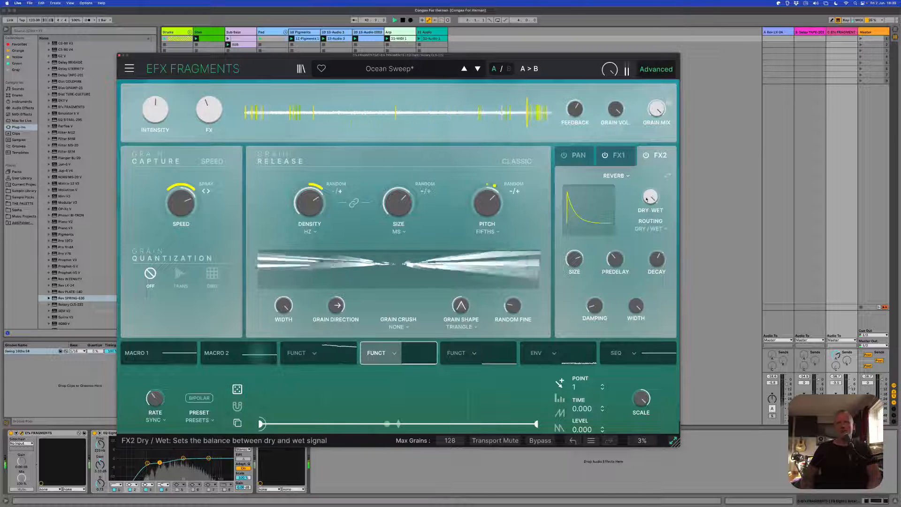
pyautogui.moveTo(649, 198)
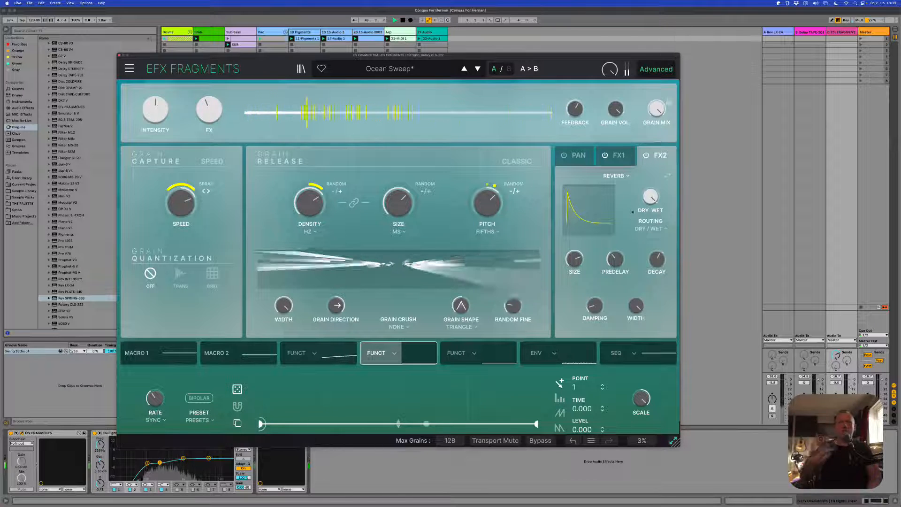
pyautogui.moveTo(650, 197); pyautogui.dragTo(650, 221)
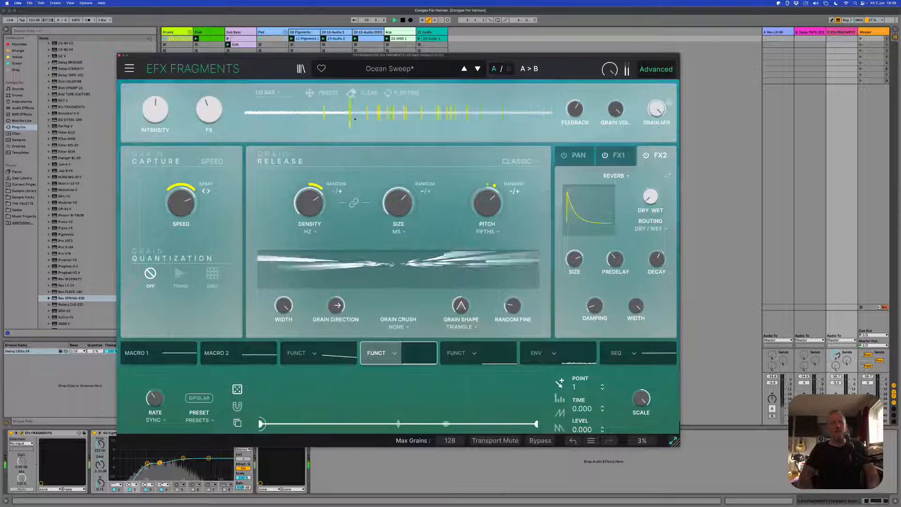
# - Load the Dark Cloud preset from the Other category in Efx FRAGMENTS and try freezing its grain buffer
pyautogui.click(390, 69)
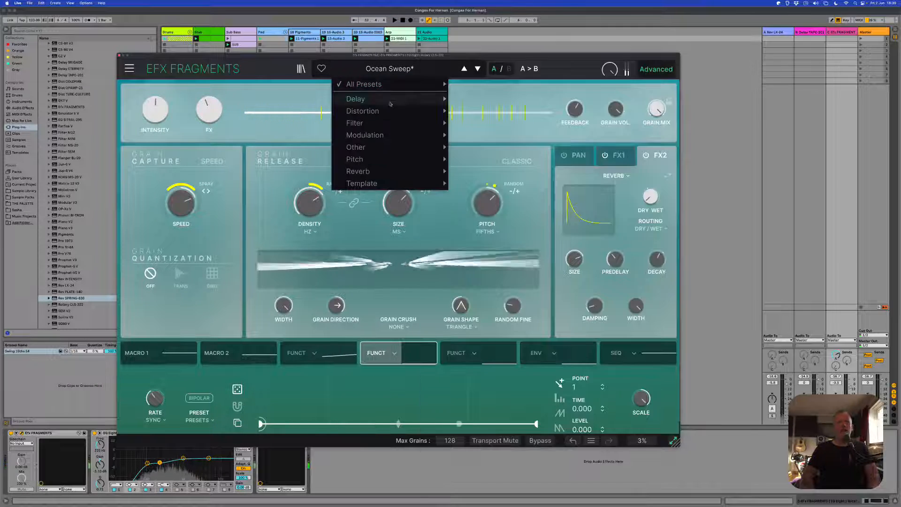
pyautogui.moveTo(389, 164)
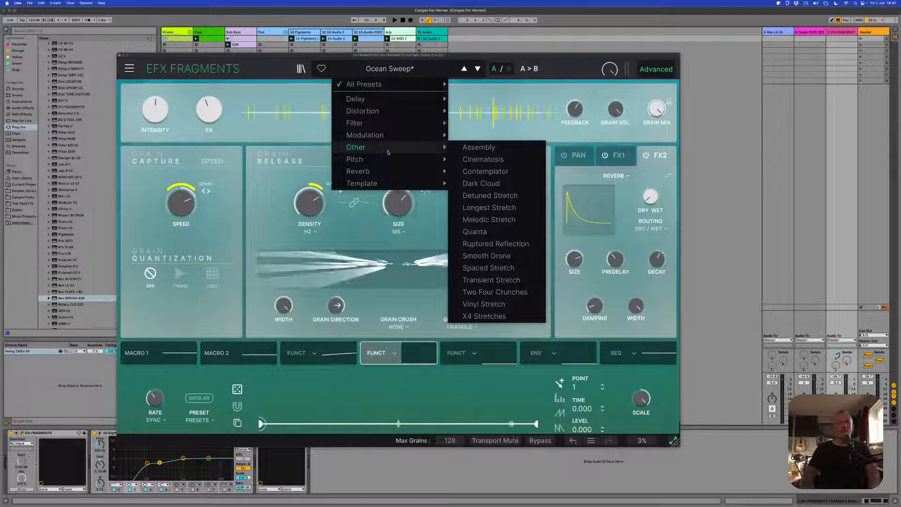
pyautogui.click(466, 185)
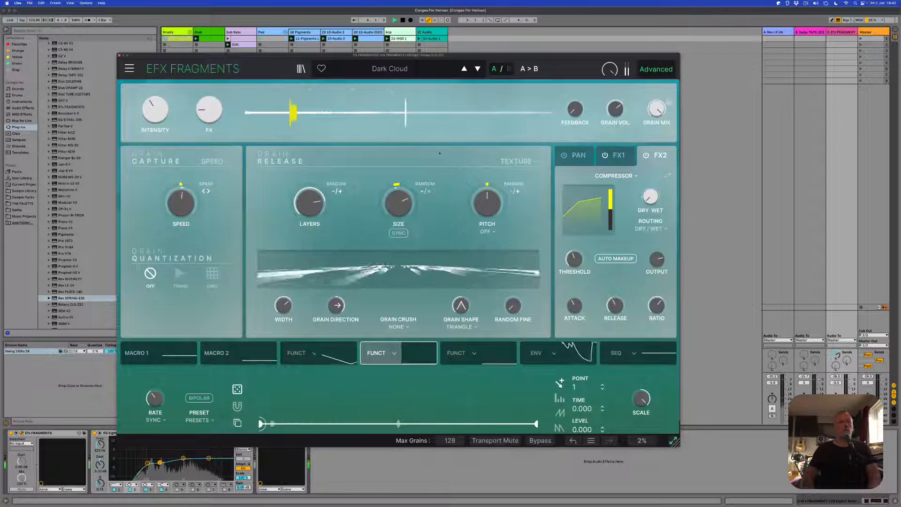
pyautogui.moveTo(301, 109)
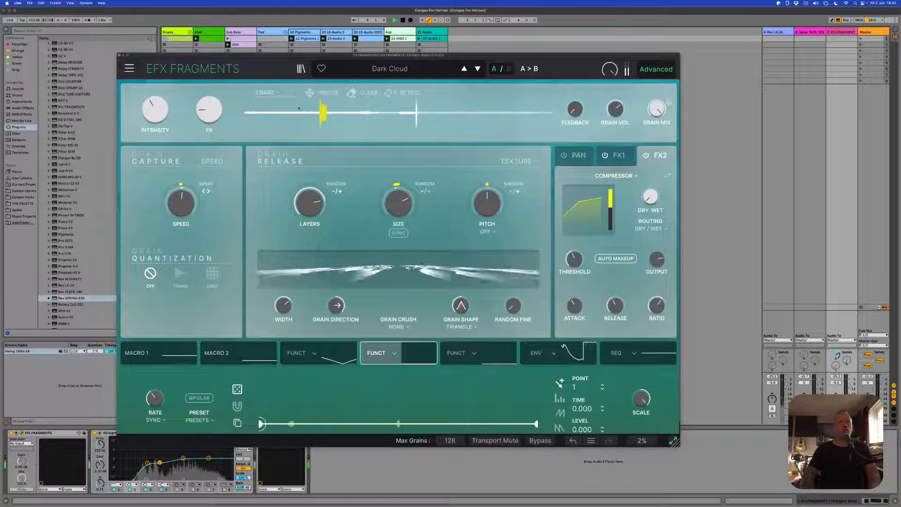
pyautogui.click(317, 93)
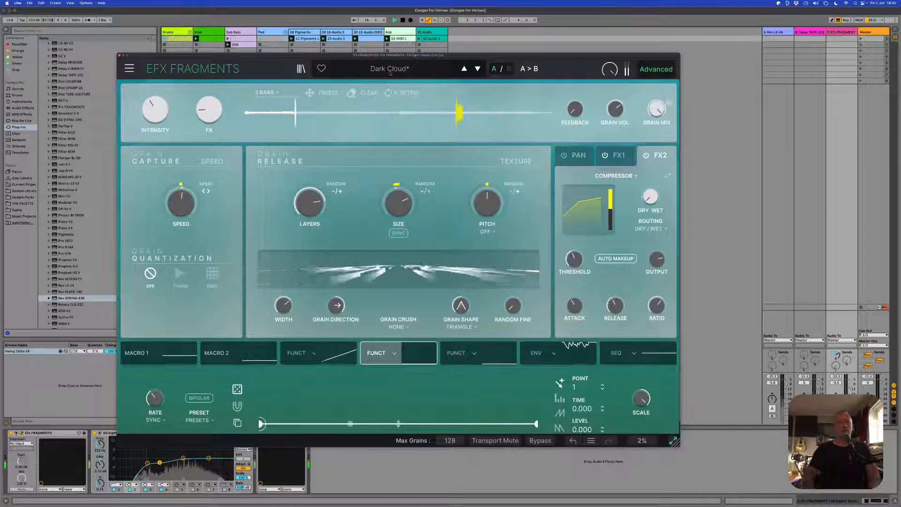
# - Audition the Cinematosis preset from the Other category and show its FX1 settings
pyautogui.click(394, 71)
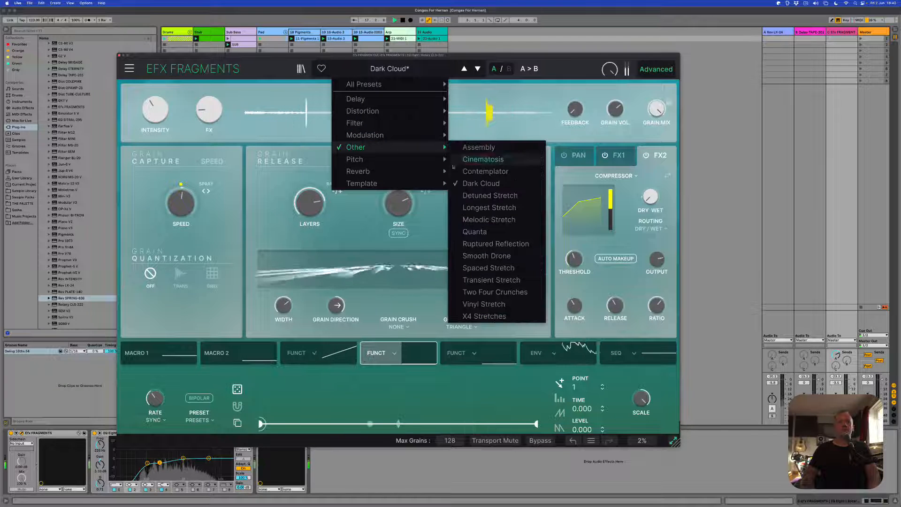
pyautogui.click(482, 160)
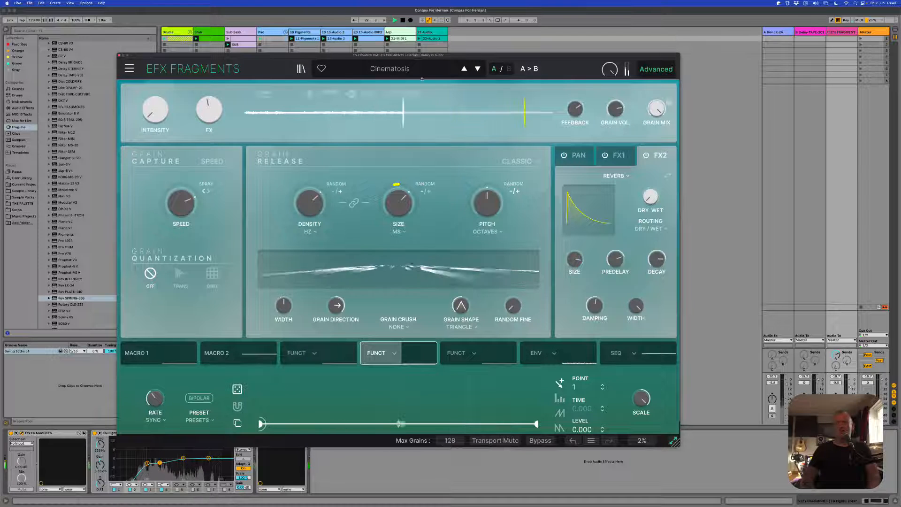
pyautogui.moveTo(294, 93)
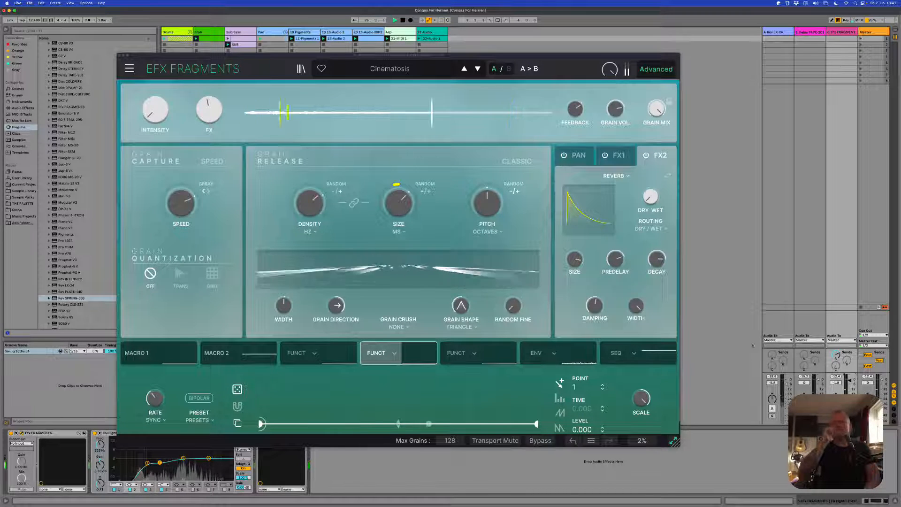
pyautogui.click(617, 155)
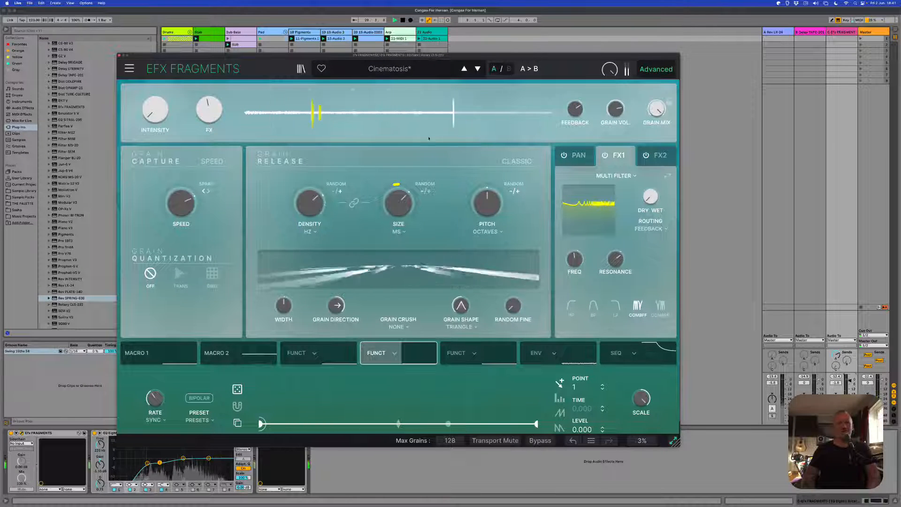
# - Load the Smooth Drone preset from the Other category and listen to it
pyautogui.click(378, 71)
pyautogui.moveTo(423, 147)
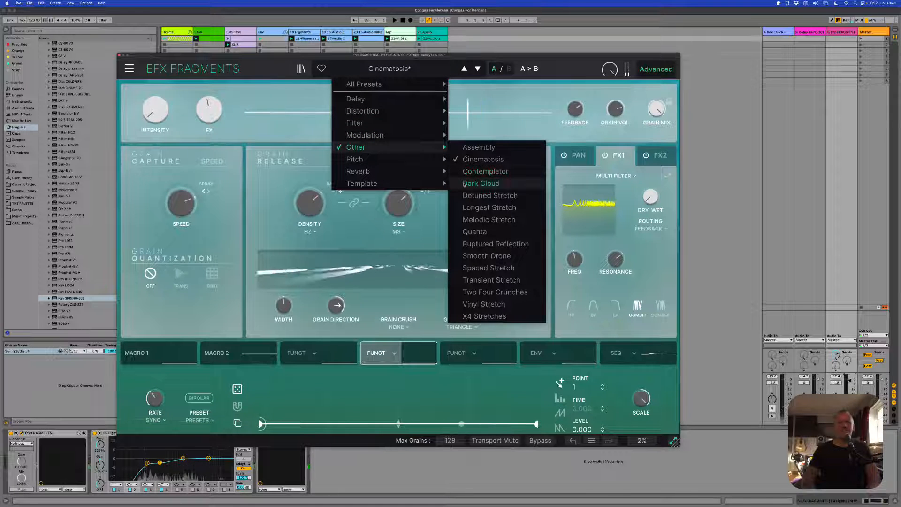
pyautogui.click(508, 258)
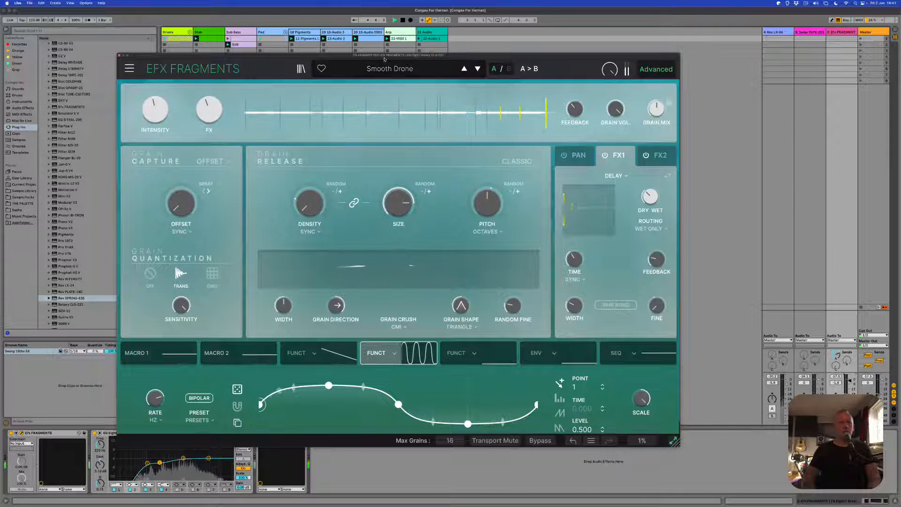
pyautogui.moveTo(396, 111)
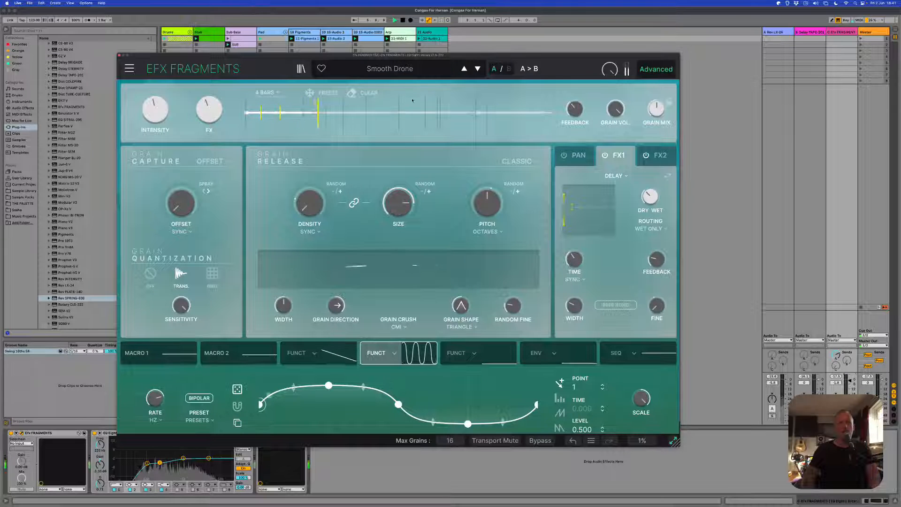
pyautogui.click(402, 70)
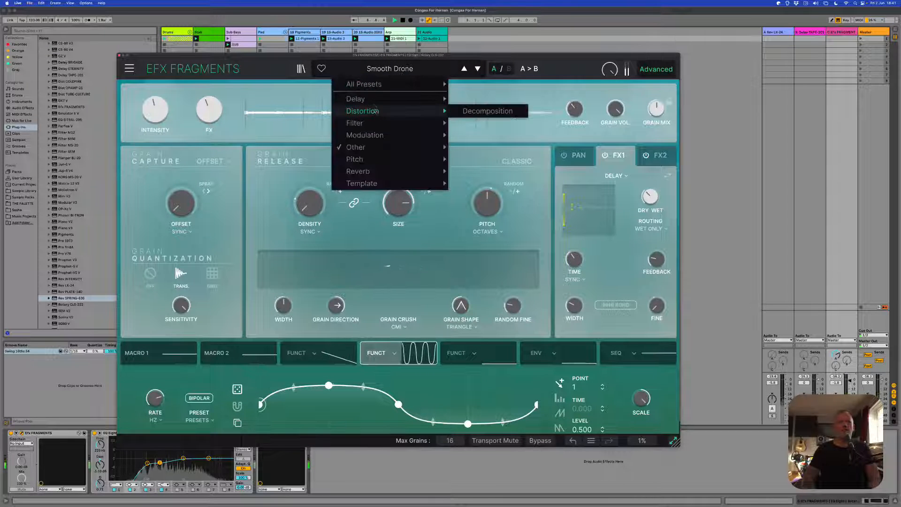
pyautogui.moveTo(375, 103)
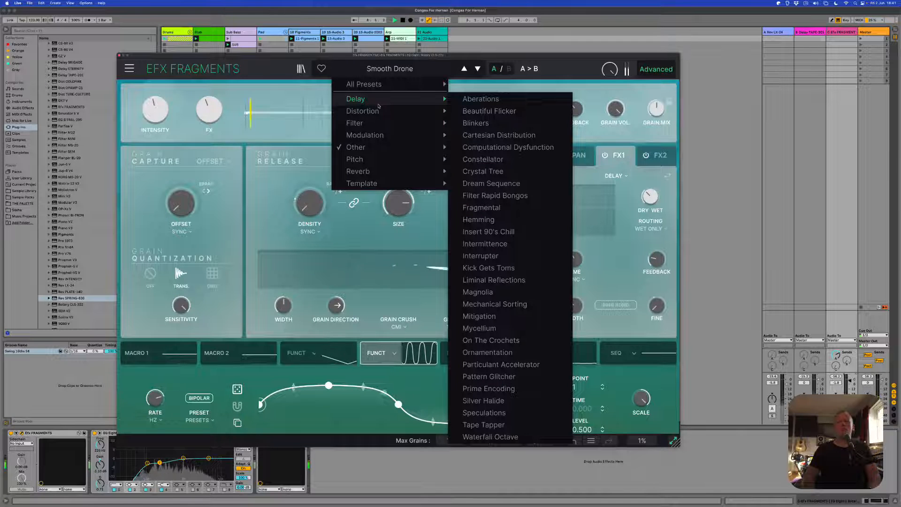
pyautogui.click(575, 354)
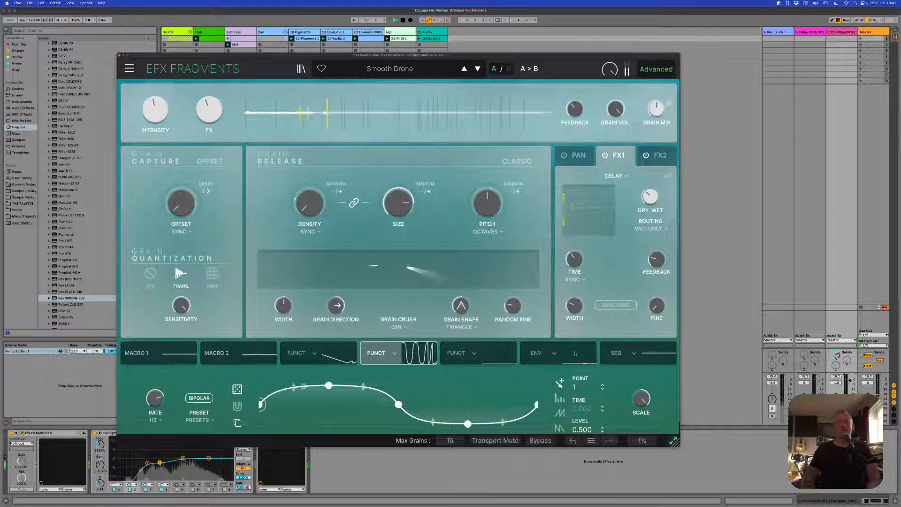
# - Undo the latest preset loads and edits in Efx FRAGMENTS to go back to the Ocean Sweep preset
pyautogui.click(573, 441)
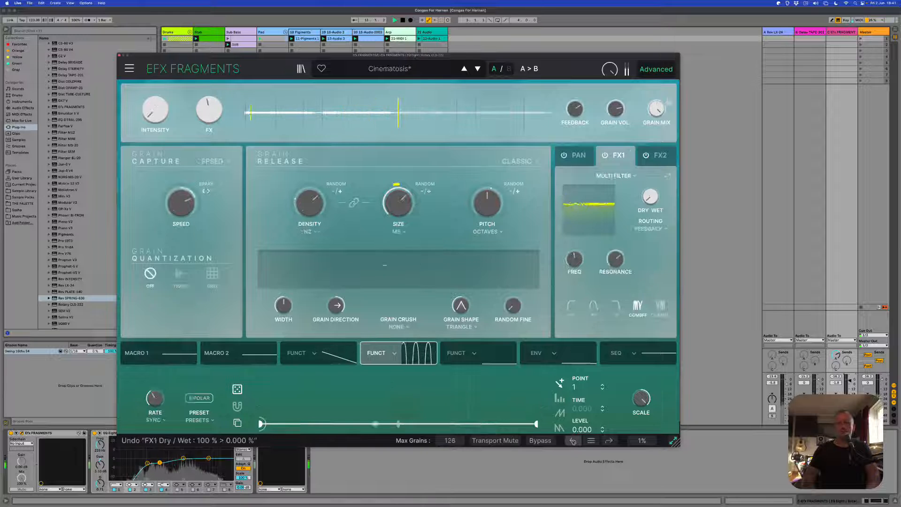
pyautogui.click(572, 441)
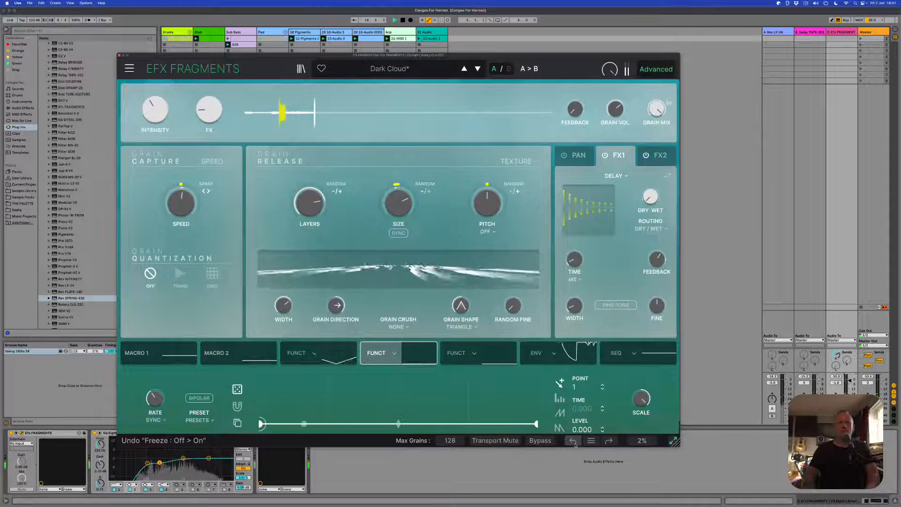
pyautogui.click(572, 441)
pyautogui.click(573, 441)
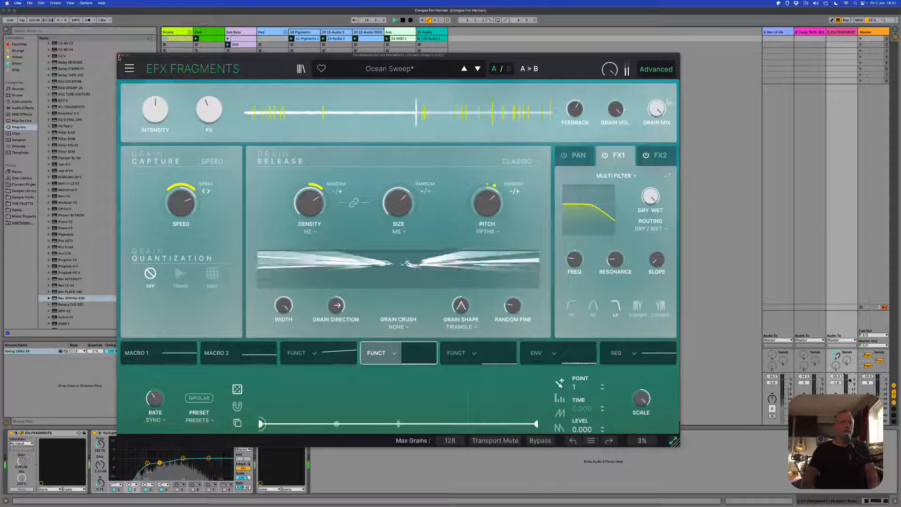
# - Check the FX1 dry/wet mix and FX2 Reverb of the Ocean Sweep preset, and close the Efx FRAGMENTS window
pyautogui.moveTo(650, 197)
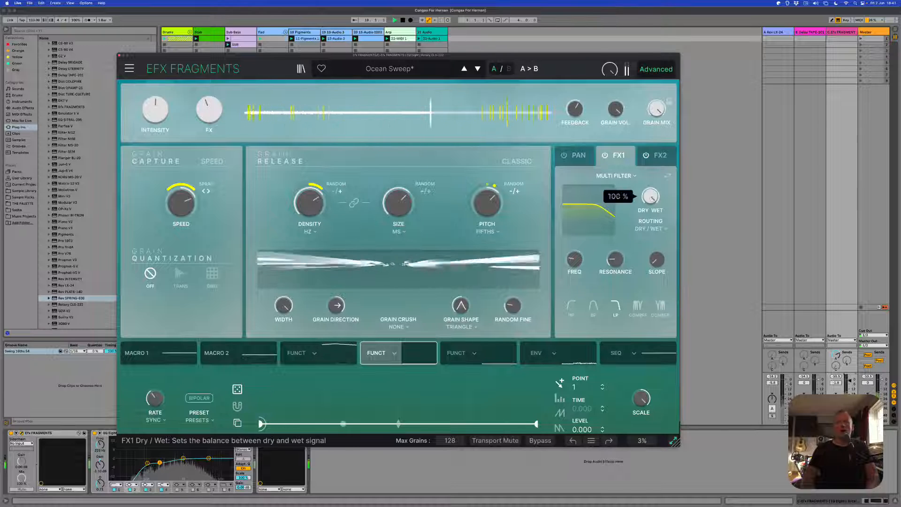
pyautogui.click(657, 155)
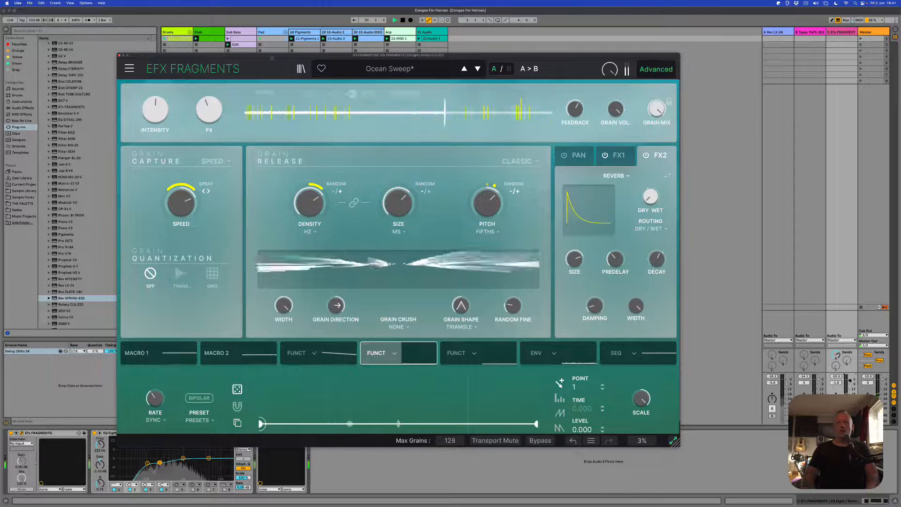
pyautogui.click(119, 55)
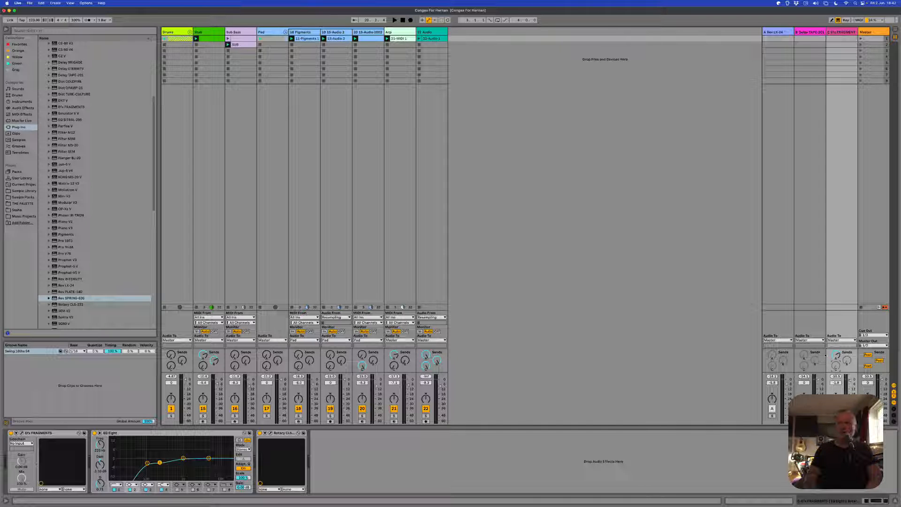
# - Disable send A on return track C and enable it again
pyautogui.rightClick(837, 355)
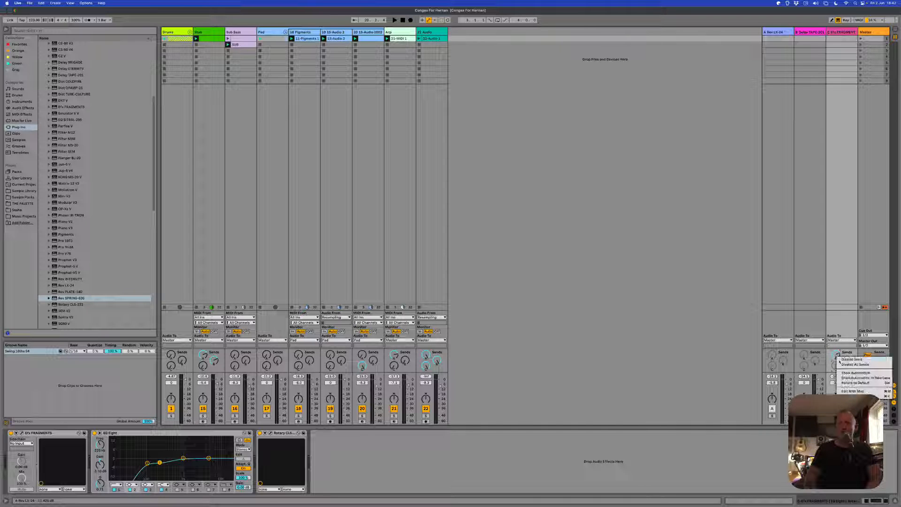
pyautogui.click(850, 359)
pyautogui.rightClick(837, 357)
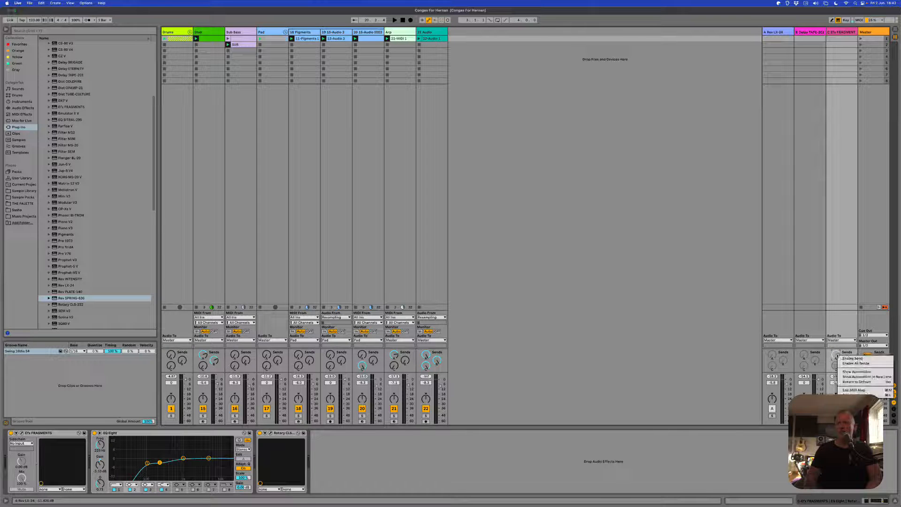
pyautogui.click(850, 358)
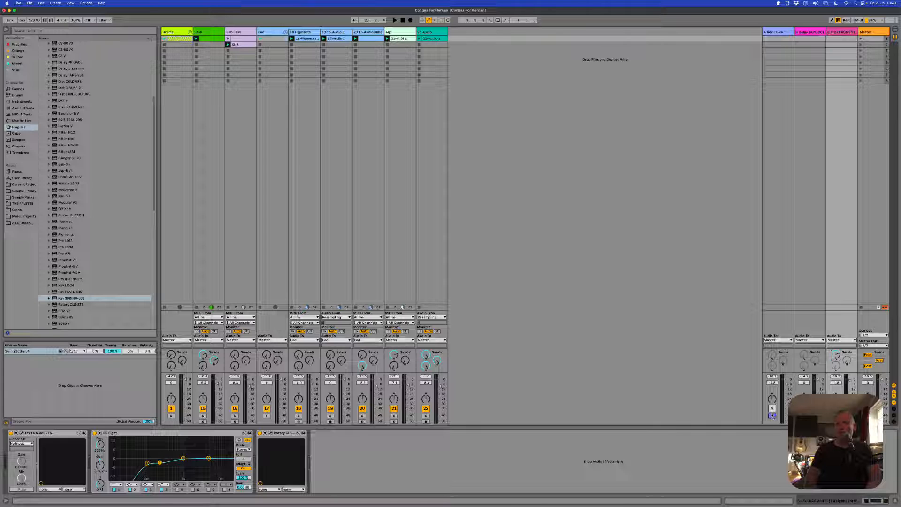
# - With the set playing, lower return track C's volume slightly and turn off solo on return track A
pyautogui.press('space')
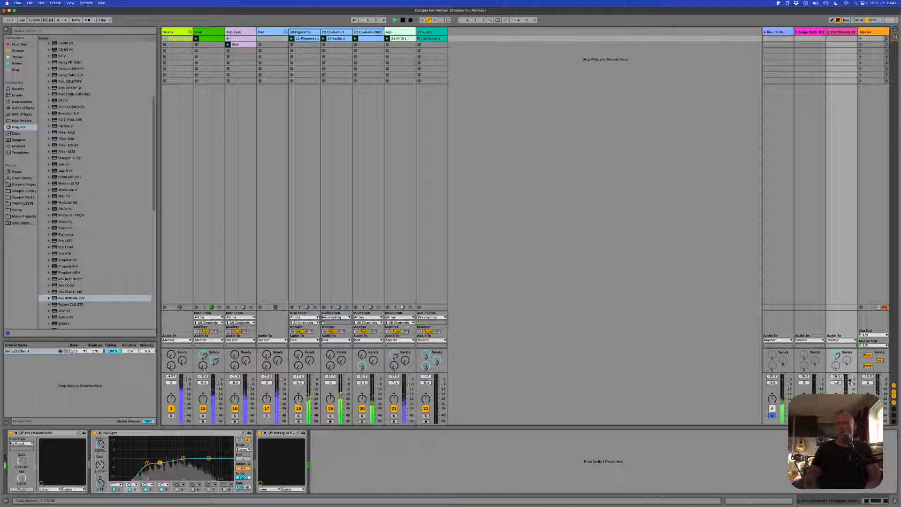
pyautogui.moveTo(850, 383); pyautogui.dragTo(850, 386)
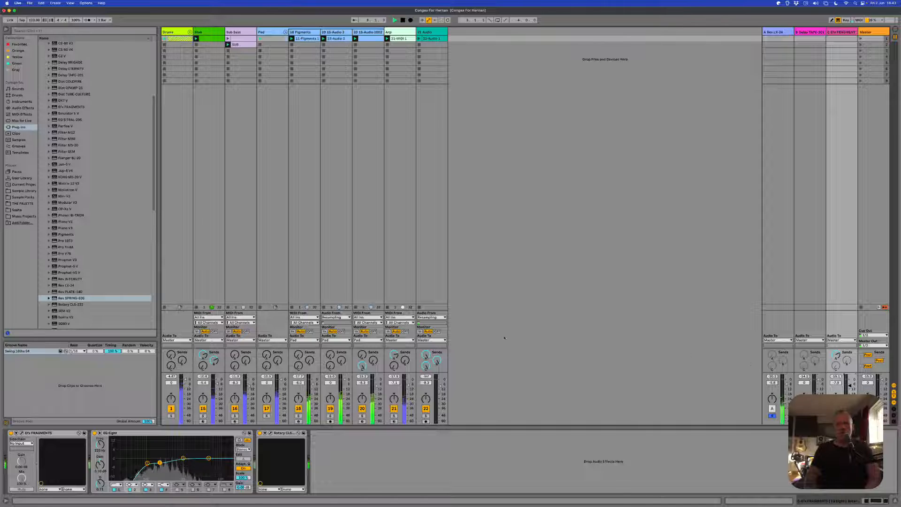
pyautogui.click(772, 408)
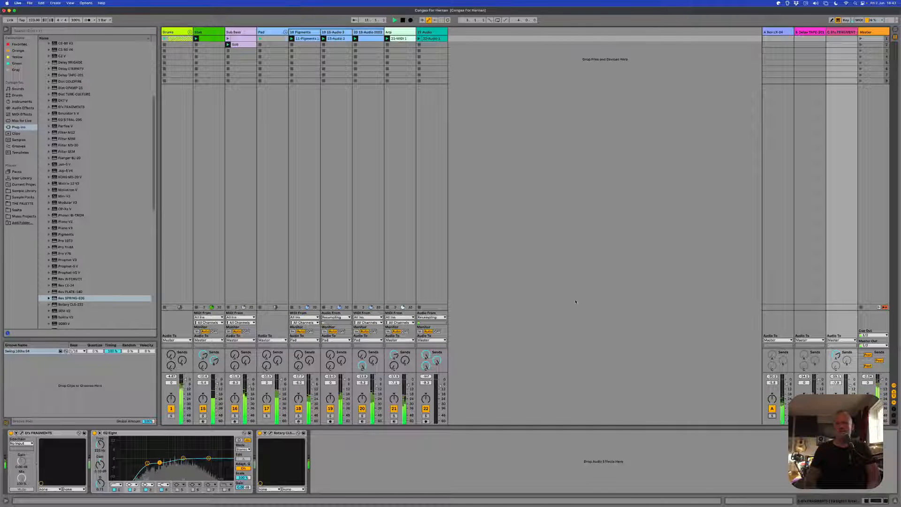
# - Open Dist COLDFIRE on track 20 and undo its last two preset loads
pyautogui.click(355, 35)
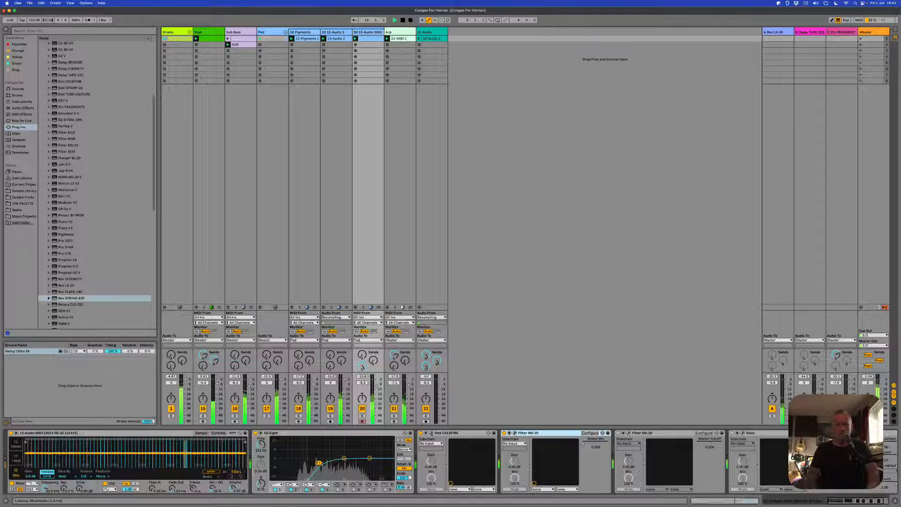
pyautogui.click(432, 433)
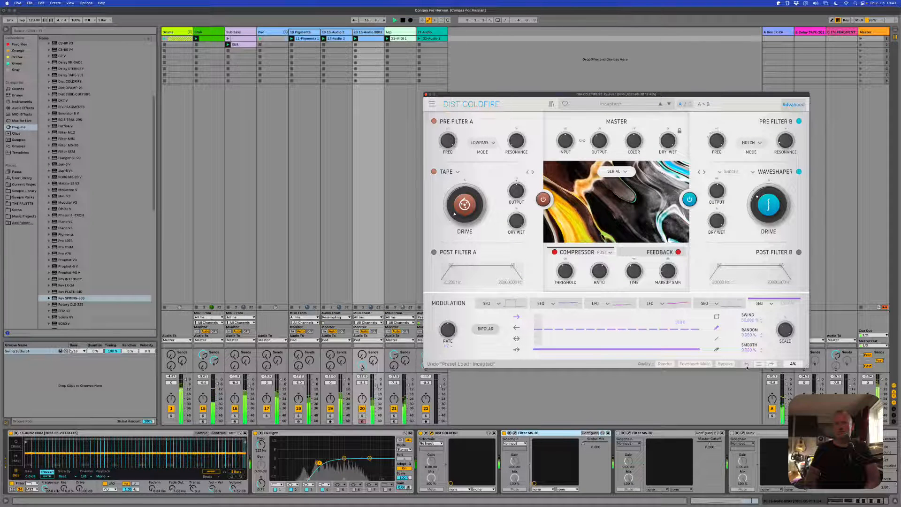
pyautogui.click(747, 365)
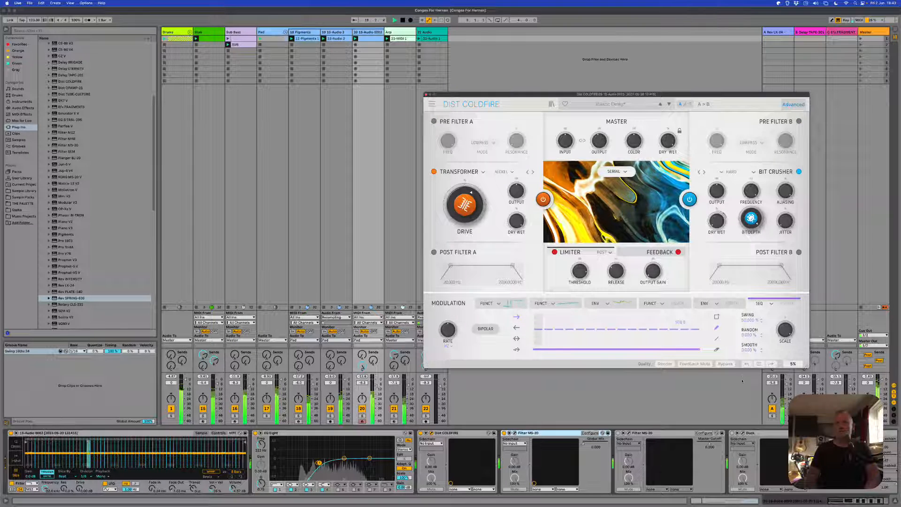
pyautogui.click(747, 365)
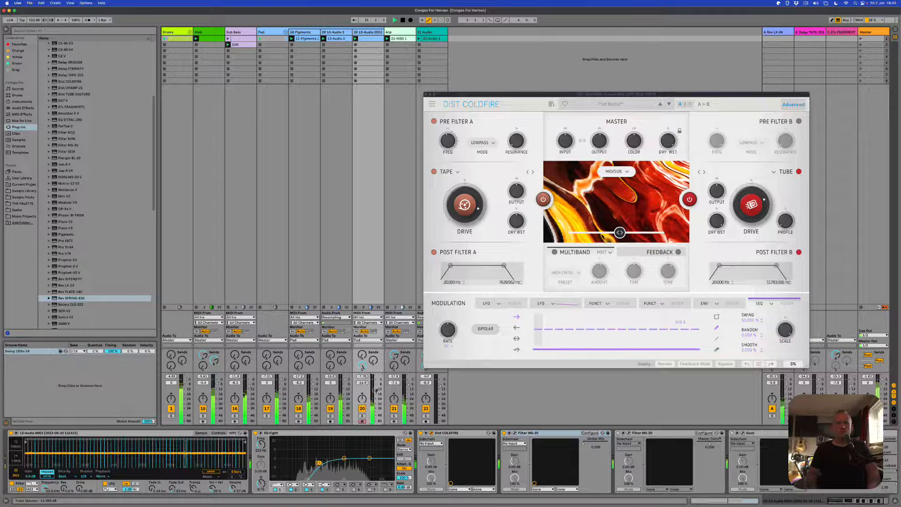
# - Lower track 20's volume to about -17.7 dB and close the Dist COLDFIRE window
pyautogui.moveTo(376, 388); pyautogui.dragTo(376, 392)
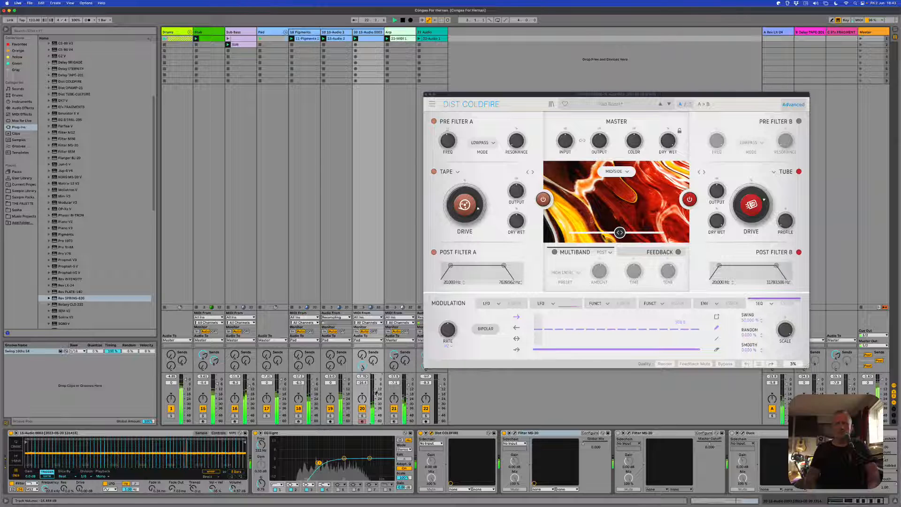
pyautogui.click(426, 95)
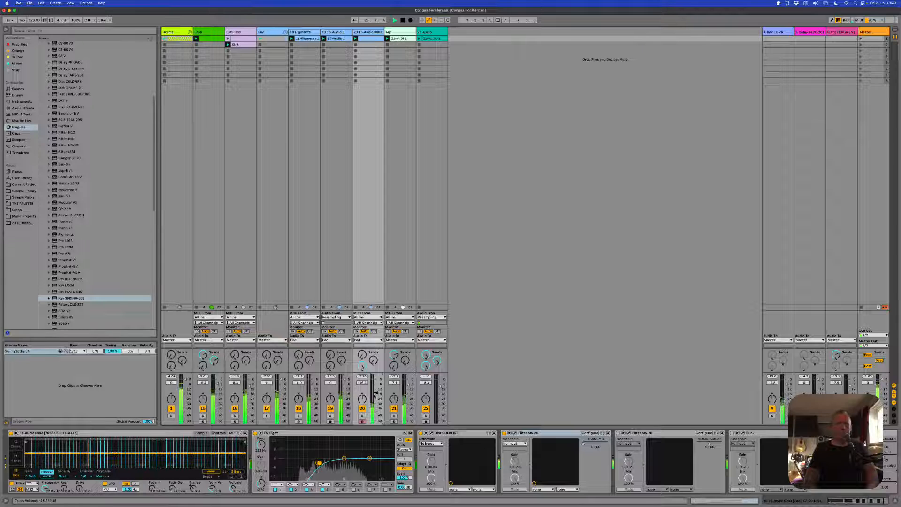
pyautogui.scroll(-2, 376, 394)
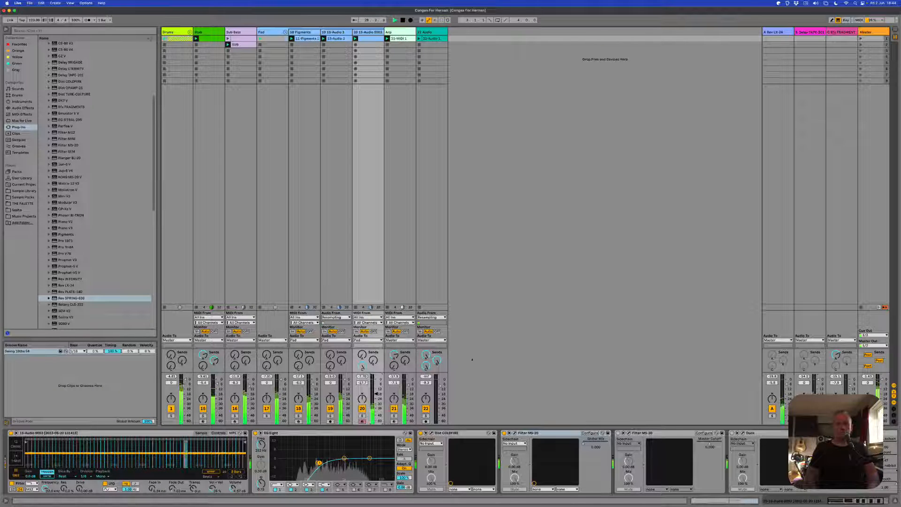
# - Open Rotary CLS-222 on return track C, inspect its dry/wet mix, and hide and reshow its advanced controls
pyautogui.click(830, 31)
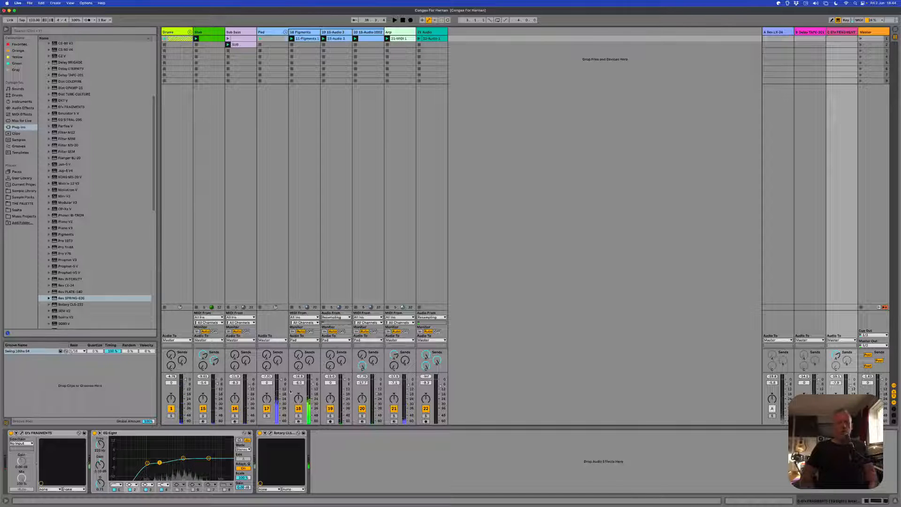
pyautogui.click(271, 433)
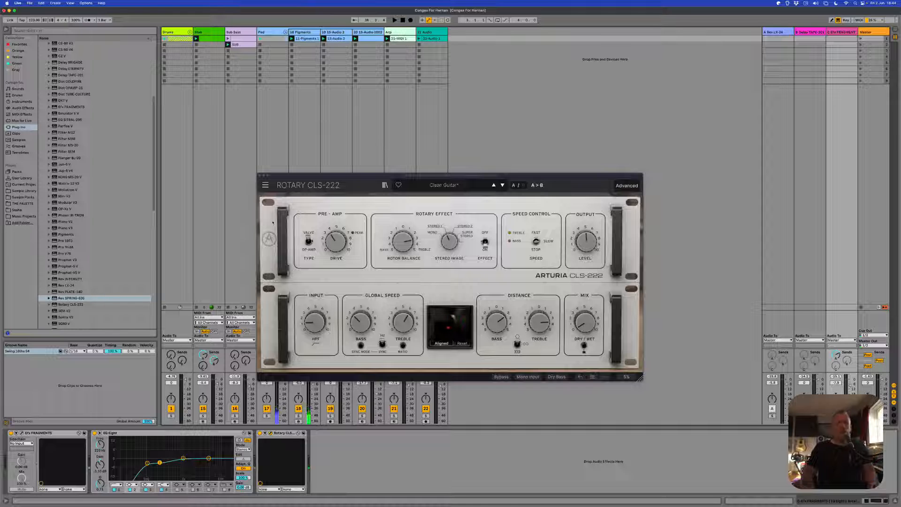
pyautogui.moveTo(341, 176); pyautogui.dragTo(331, 142)
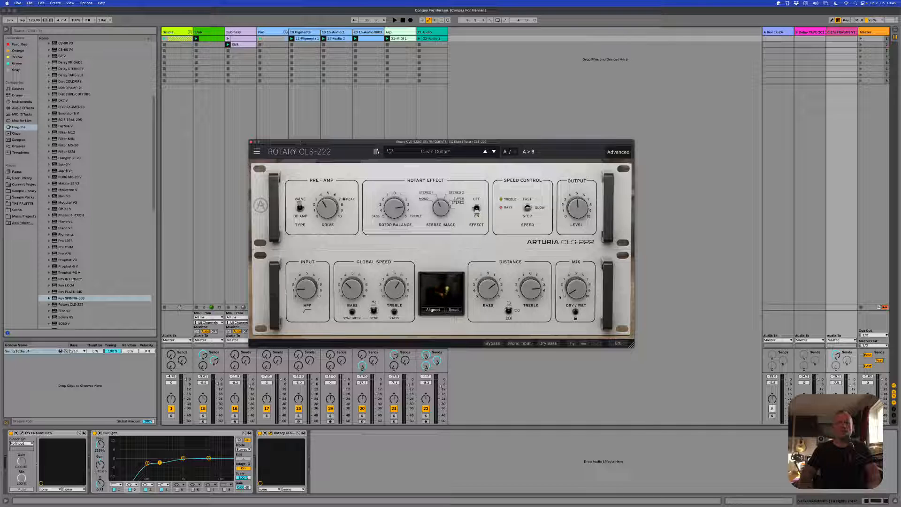
pyautogui.moveTo(573, 289)
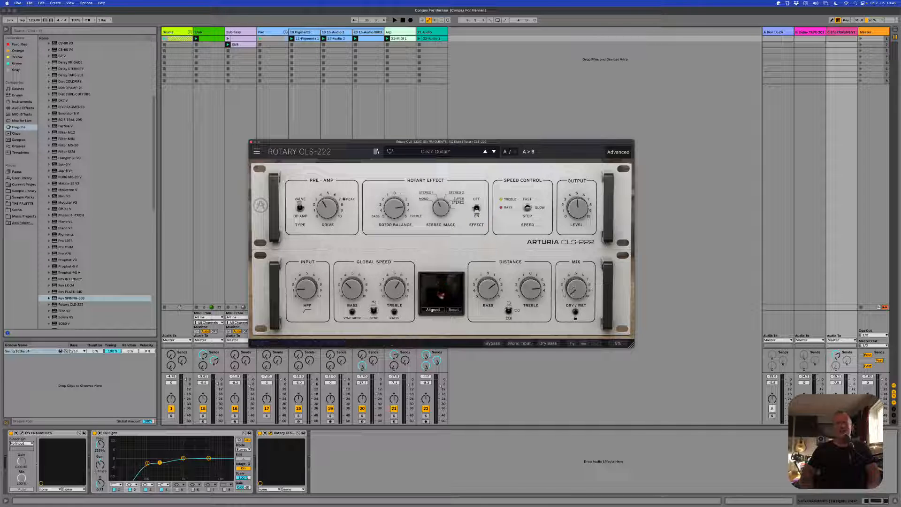
pyautogui.click(835, 356)
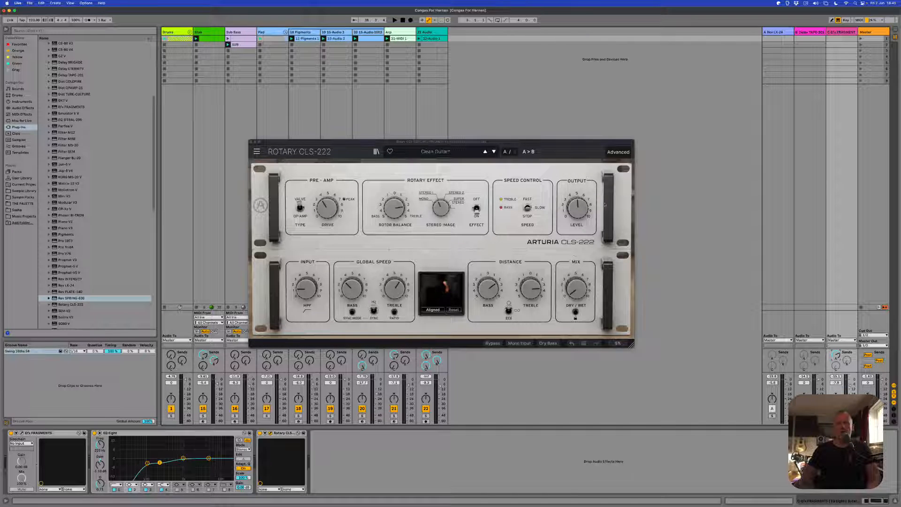
pyautogui.click(616, 153)
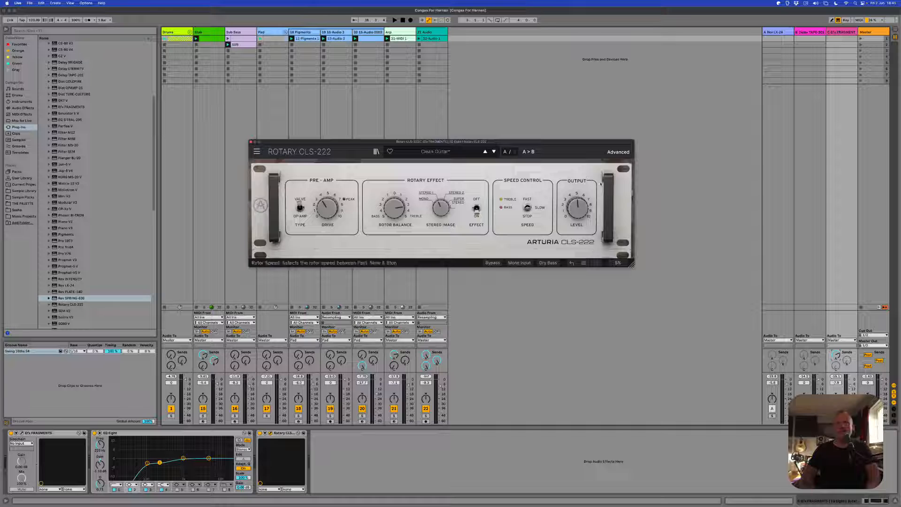
pyautogui.click(615, 154)
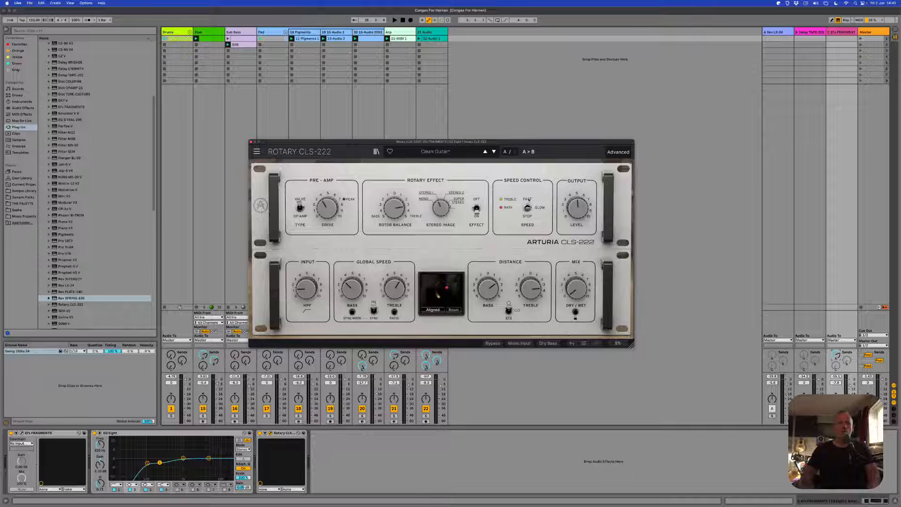
# - Play the set and turn the Rotary CLS-222 dry/wet mix fully to wet
pyautogui.press('space')
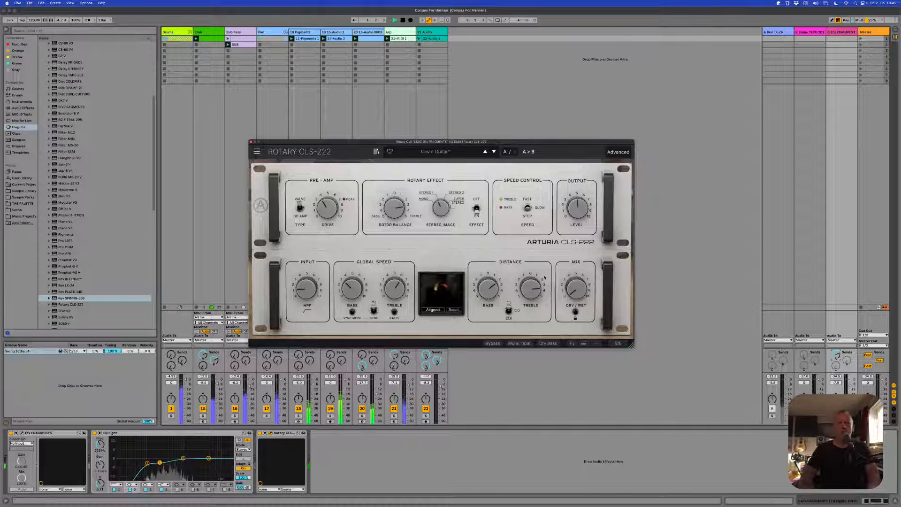
pyautogui.moveTo(583, 291)
pyautogui.moveTo(583, 290); pyautogui.dragTo(583, 253)
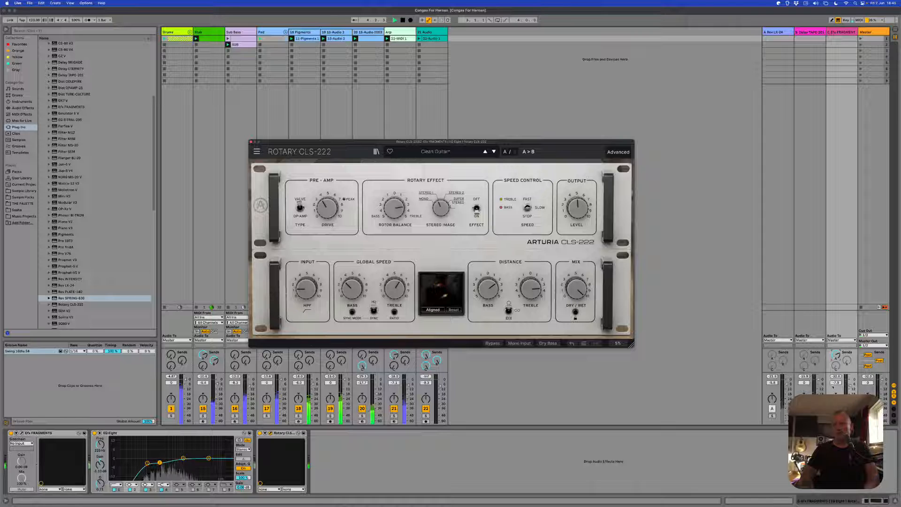
# - Raise return track C's volume and the output level of its Rotary CLS-222
pyautogui.moveTo(849, 389); pyautogui.dragTo(848, 376)
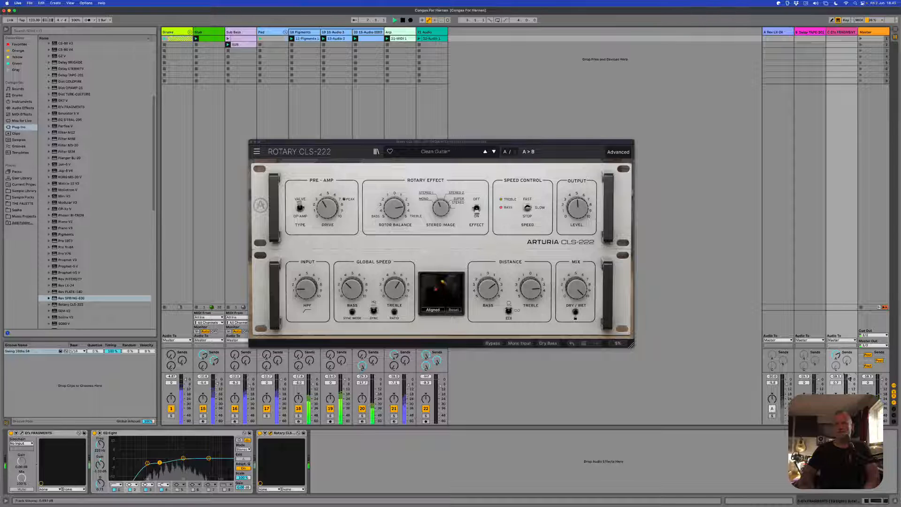
pyautogui.moveTo(577, 208); pyautogui.dragTo(577, 193)
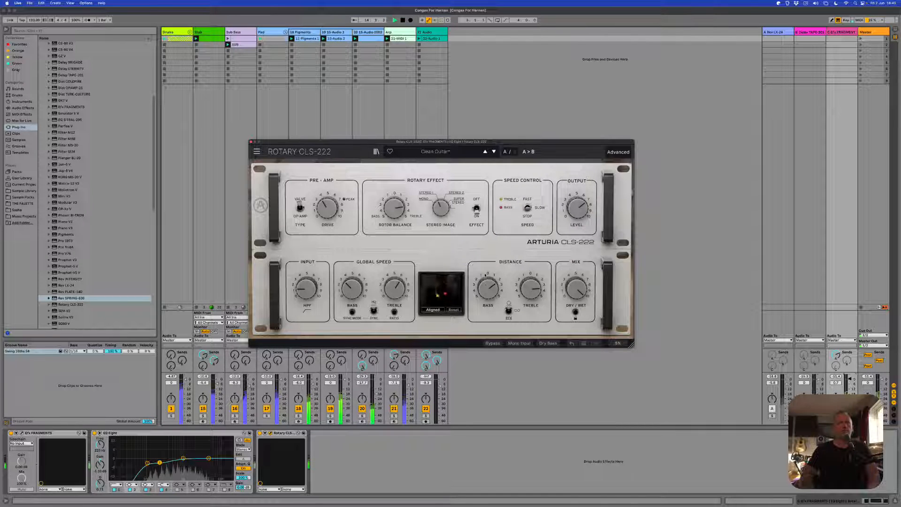
pyautogui.moveTo(486, 288)
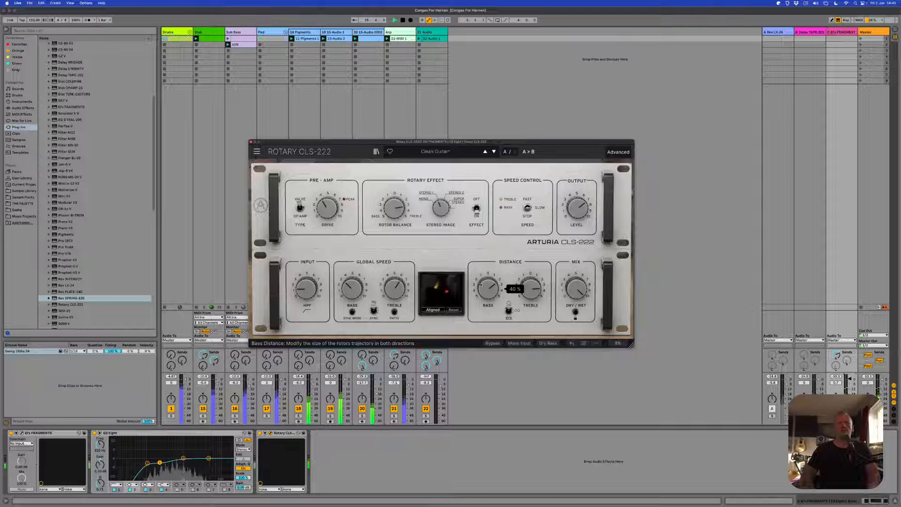
pyautogui.moveTo(506, 319)
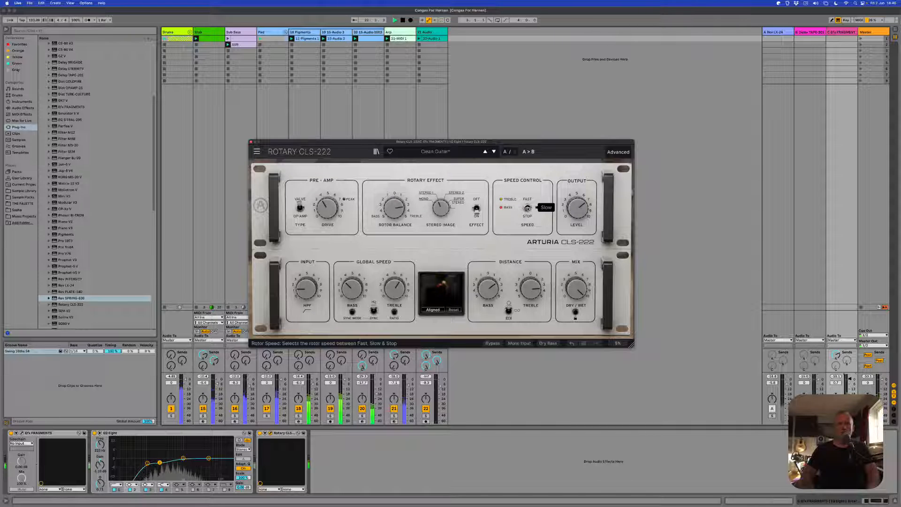
# - Try the rotor speed switch of Rotary CLS-222 and turn its stereo image selector to a wider stereo setting
pyautogui.click(536, 208)
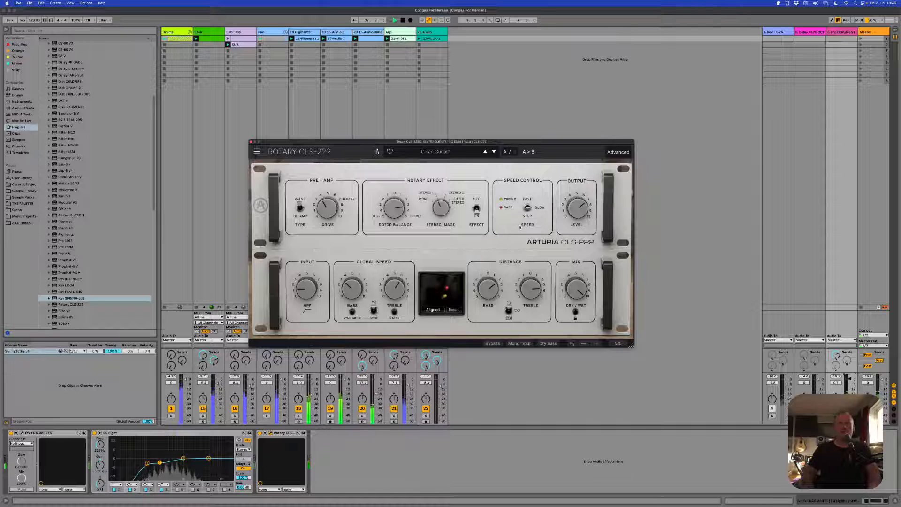
pyautogui.click(527, 208)
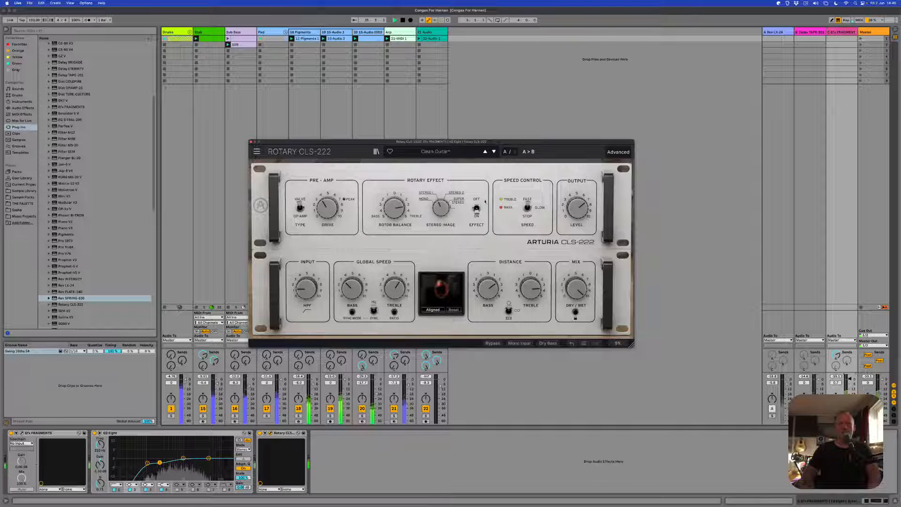
pyautogui.moveTo(441, 208); pyautogui.dragTo(441, 197)
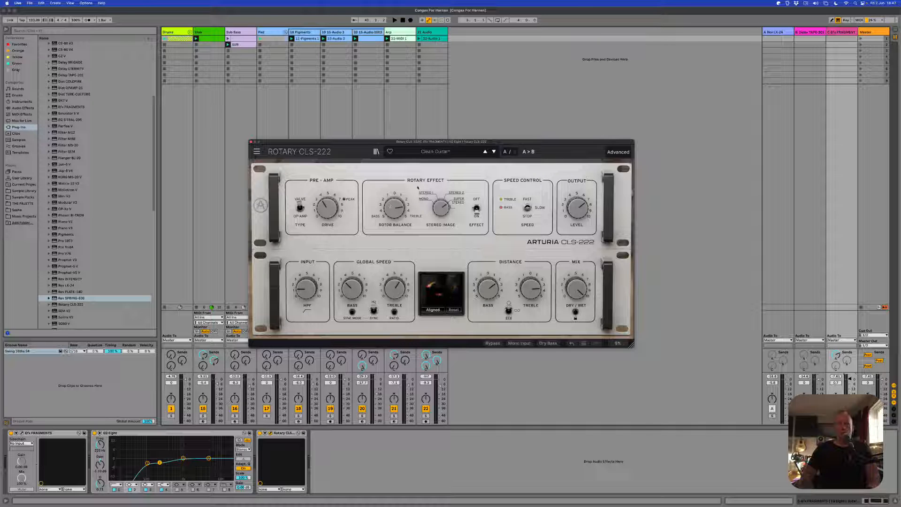
# - Play the set, turn the preamp drive up to maximum and lower the output level of Rotary CLS-222
pyautogui.moveTo(573, 217)
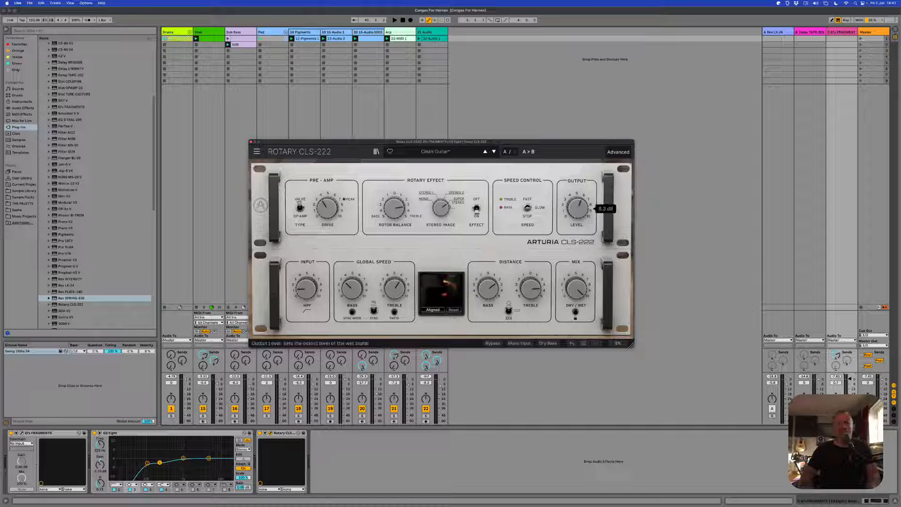
pyautogui.press('space')
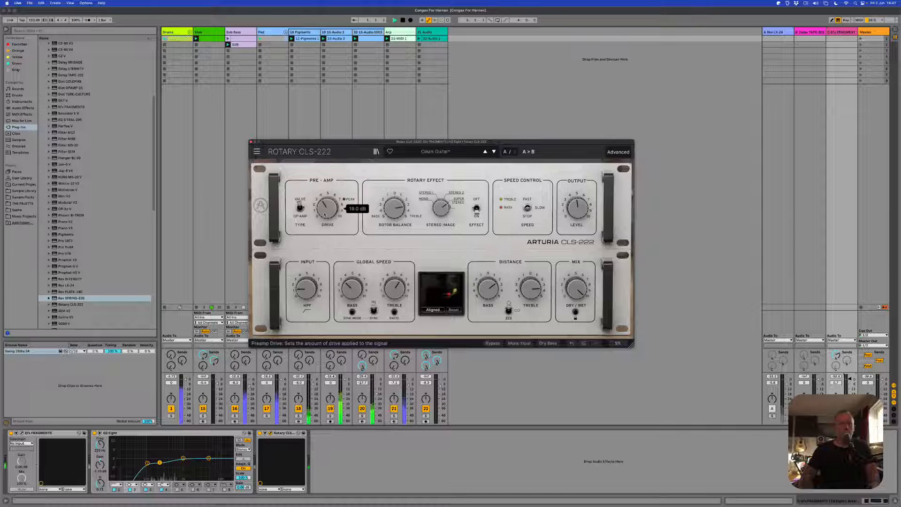
pyautogui.moveTo(327, 207)
pyautogui.moveTo(328, 207); pyautogui.dragTo(328, 191)
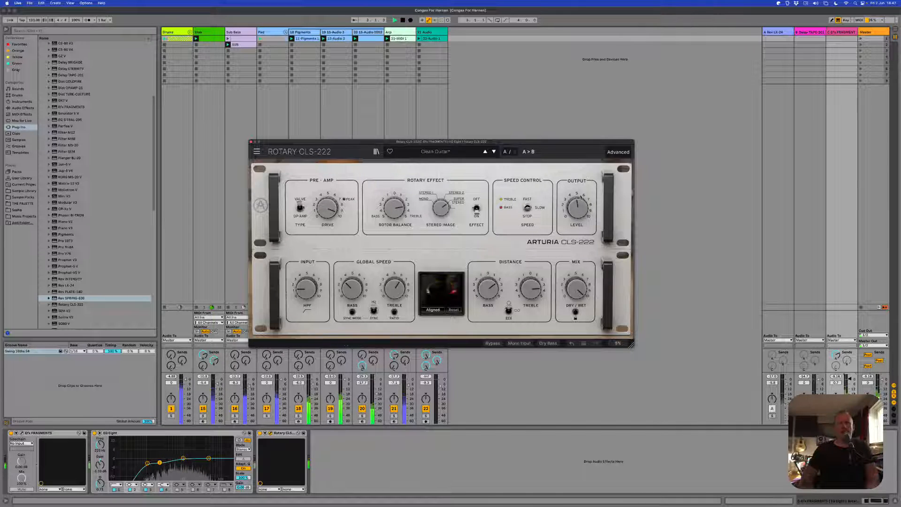
pyautogui.moveTo(576, 208); pyautogui.dragTo(577, 205)
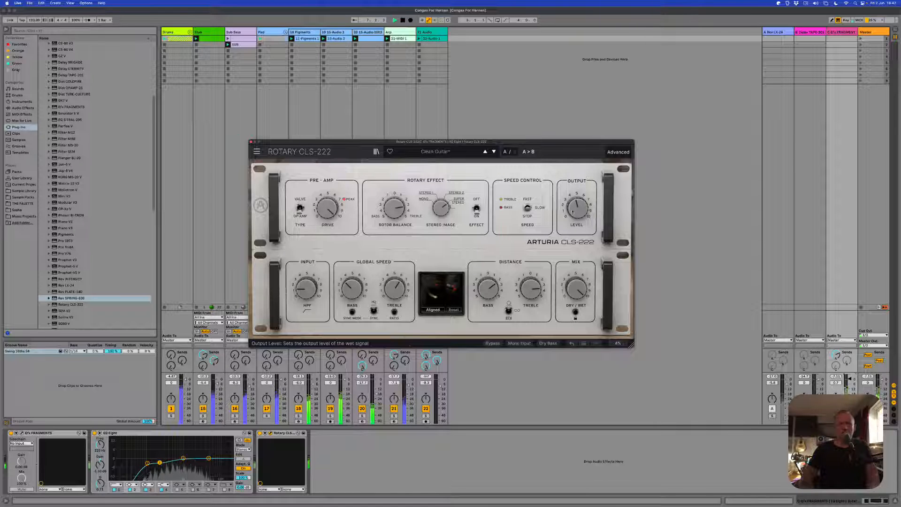
pyautogui.moveTo(577, 208); pyautogui.dragTo(577, 210)
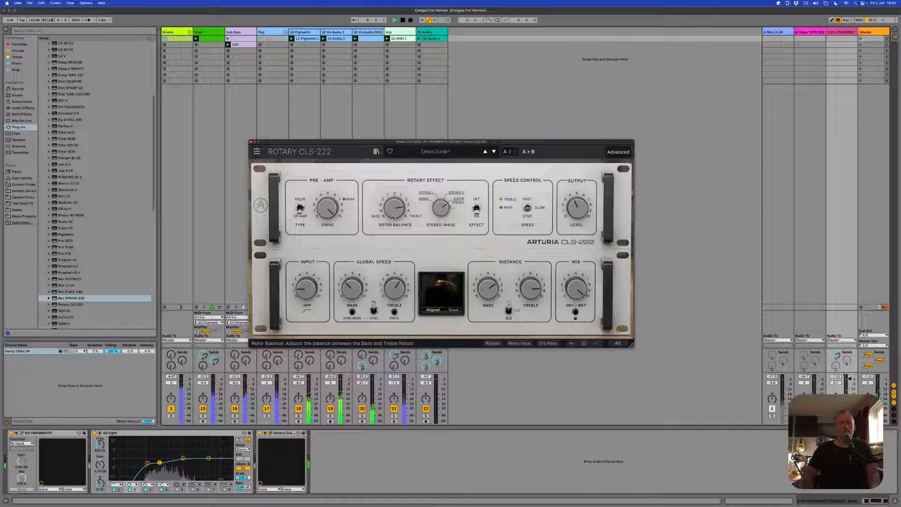
# - Play the set while moving the rotor balance to about 70% bass, over towards treble and back to 50/50
pyautogui.moveTo(394, 219)
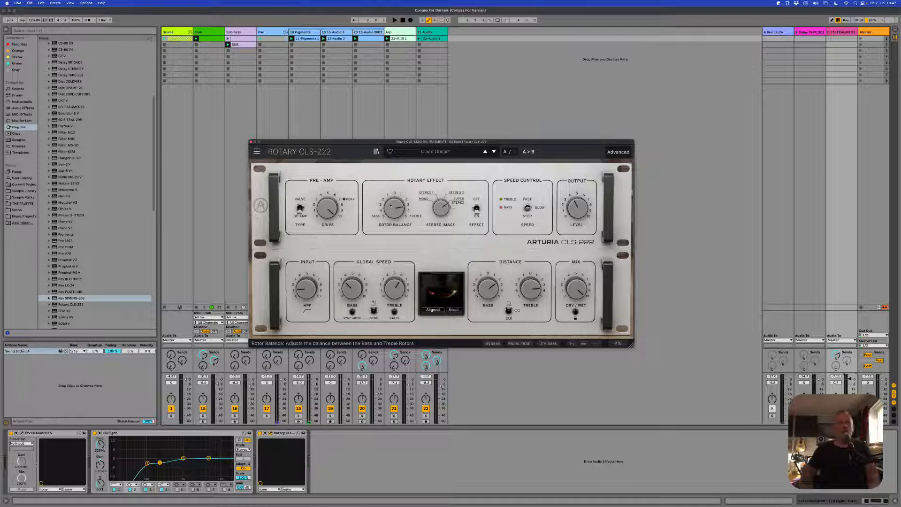
pyautogui.moveTo(393, 207); pyautogui.dragTo(389, 224)
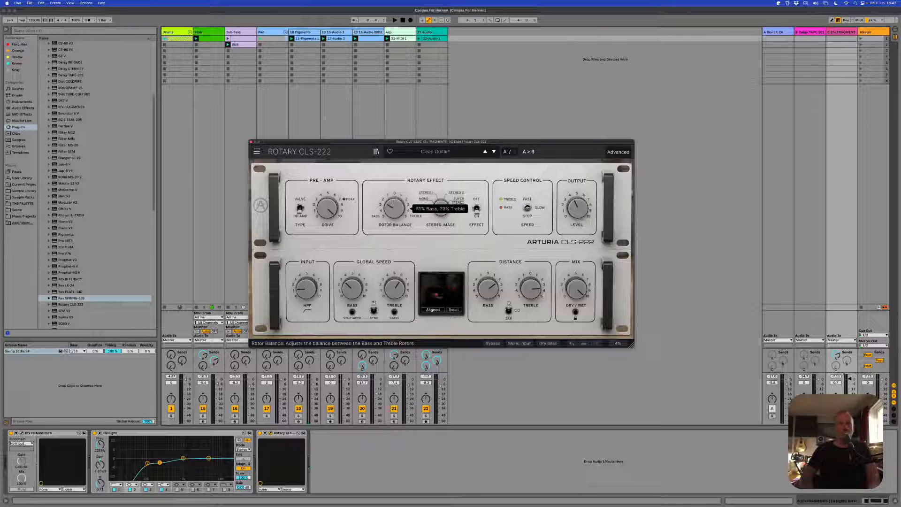
pyautogui.press('space')
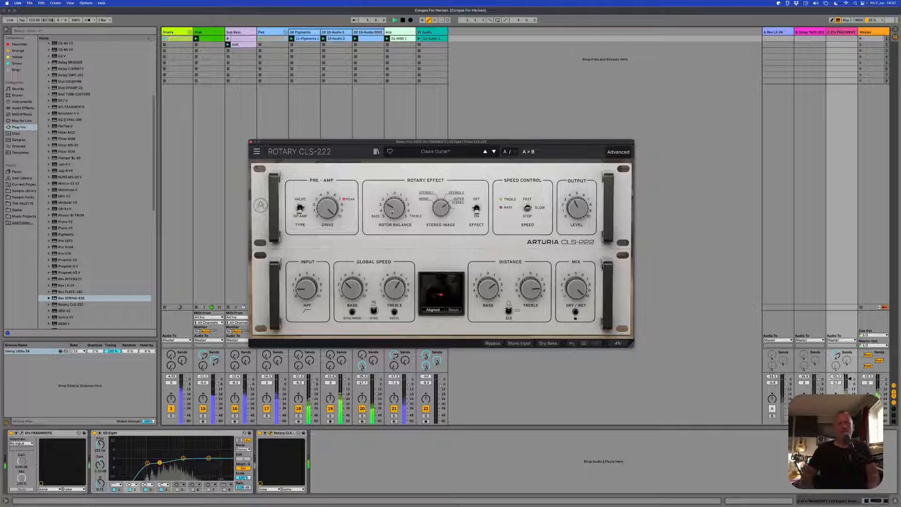
pyautogui.moveTo(392, 212); pyautogui.dragTo(402, 219)
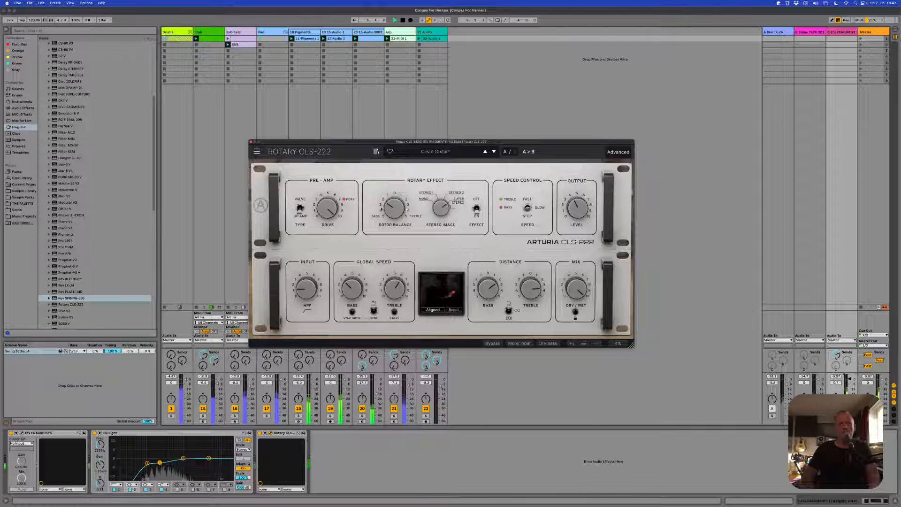
pyautogui.moveTo(420, 217)
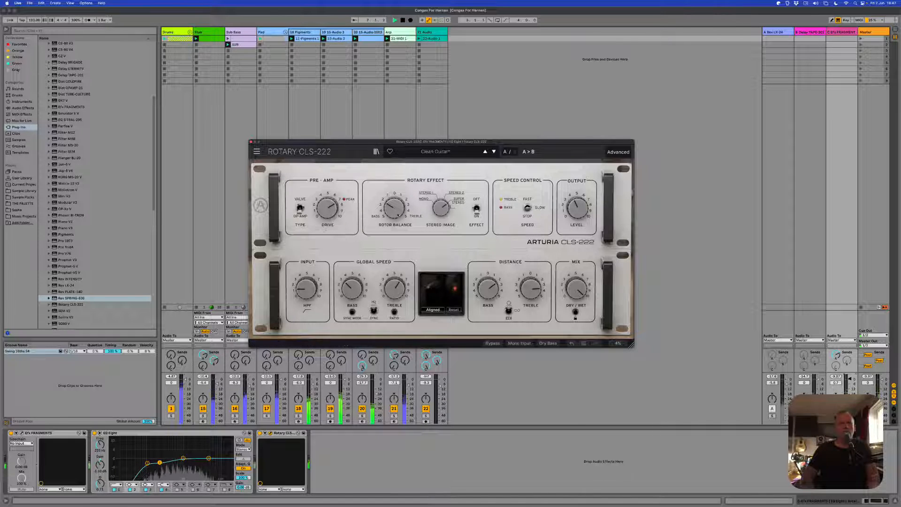
pyautogui.moveTo(407, 211); pyautogui.dragTo(442, 235)
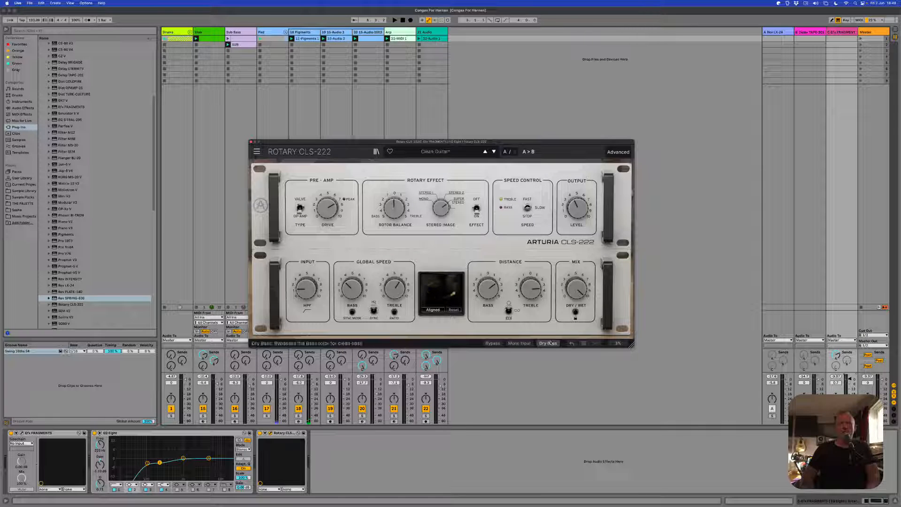
# - Play the set with Dry Bass enabled and turn the rotor balance well towards treble
pyautogui.press('space')
pyautogui.moveTo(393, 216)
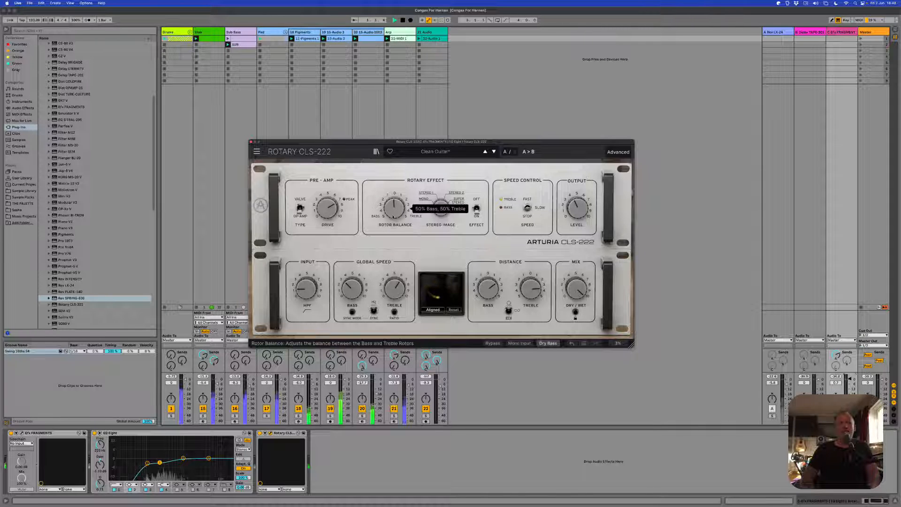
pyautogui.moveTo(393, 212); pyautogui.dragTo(394, 198)
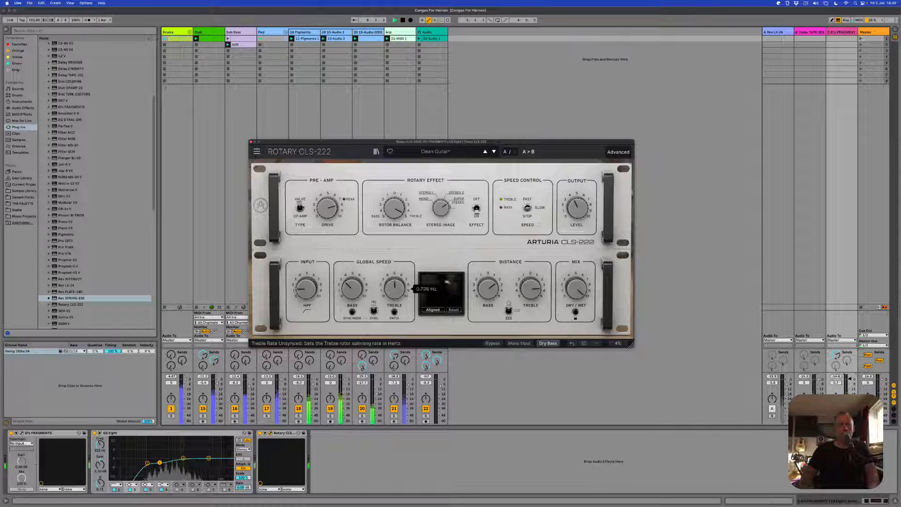
# - Slow the treble rotor's unsynced rate to below about 0.5 Hz
pyautogui.scroll(-2, 412, 287)
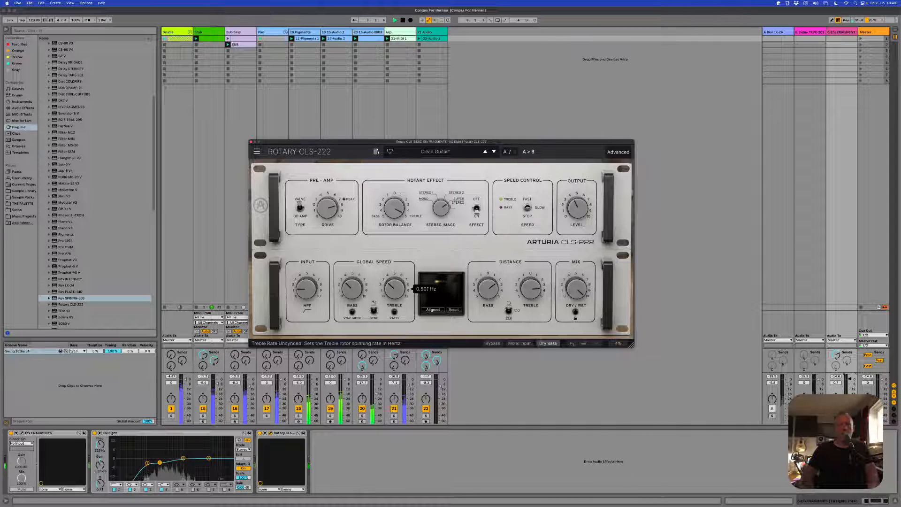
pyautogui.scroll(-1, 412, 288)
pyautogui.scroll(-1, 412, 289)
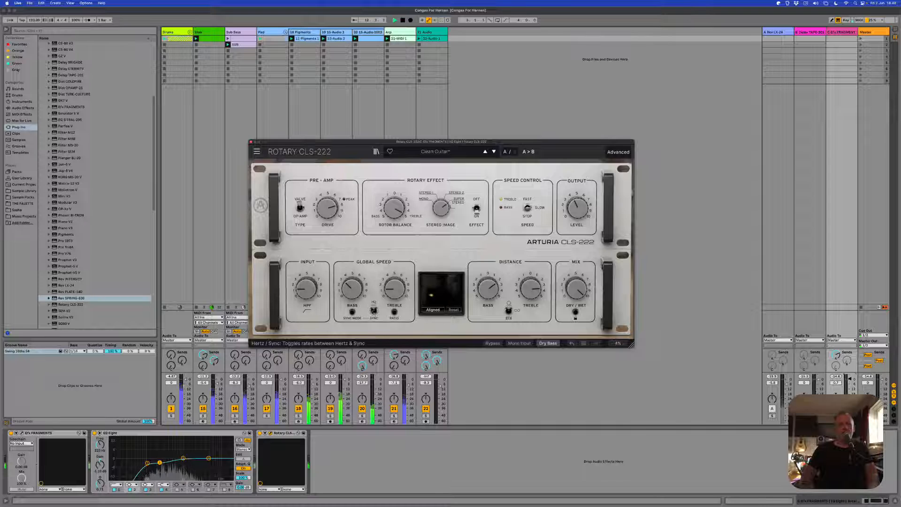
# - Switch the rotor rates from Hertz to Sync and sweep the treble rate from 8/1 up to 1/8
pyautogui.click(373, 310)
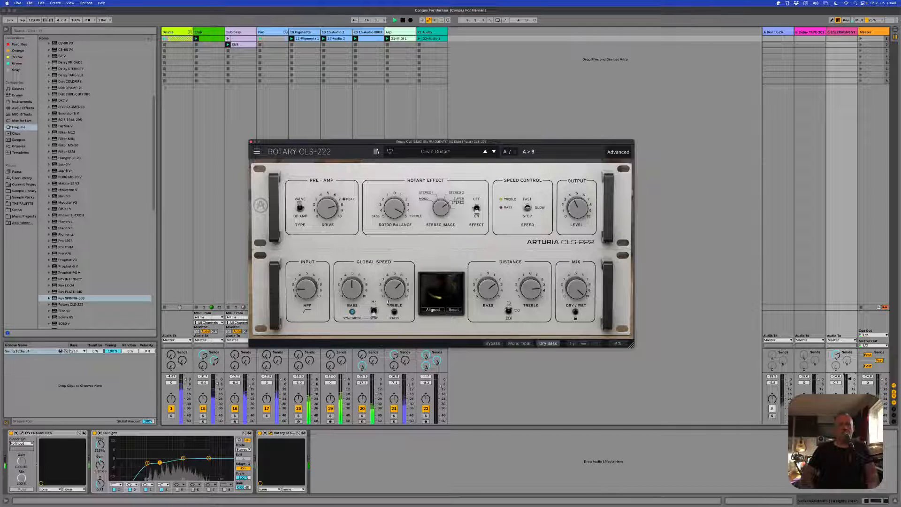
pyautogui.moveTo(399, 288)
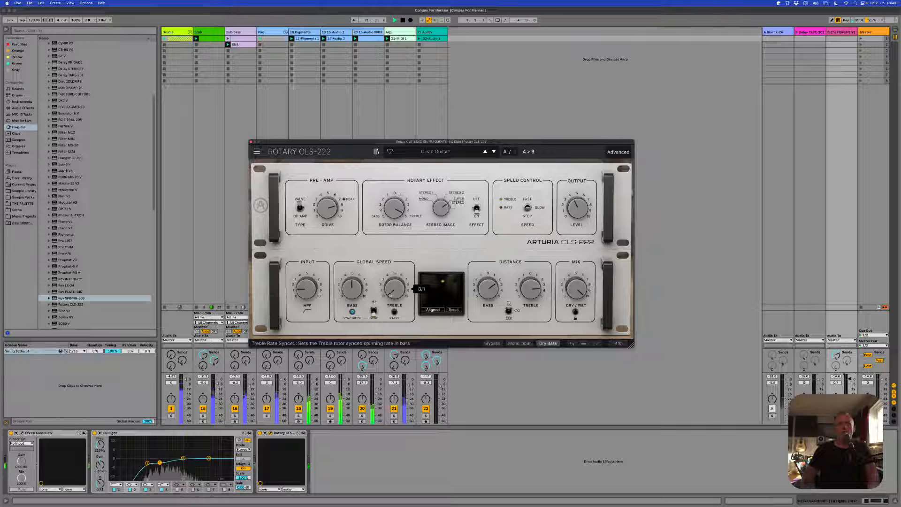
pyautogui.moveTo(390, 295)
pyautogui.mouseDown()
pyautogui.moveTo(395, 284)
pyautogui.moveTo(398, 302)
pyautogui.mouseUp()
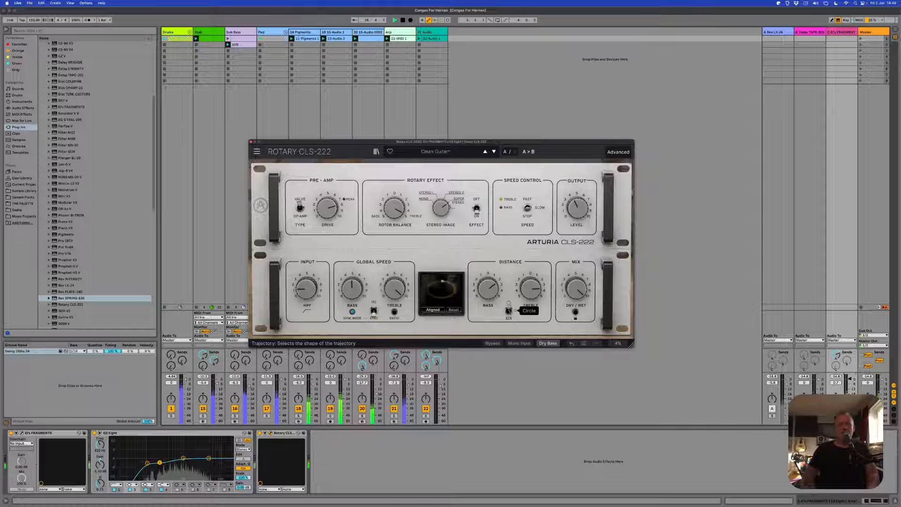
# - Try the Horizontal 8 and Comb rotor trajectories, finishing on Horizontal 8
pyautogui.click(508, 310)
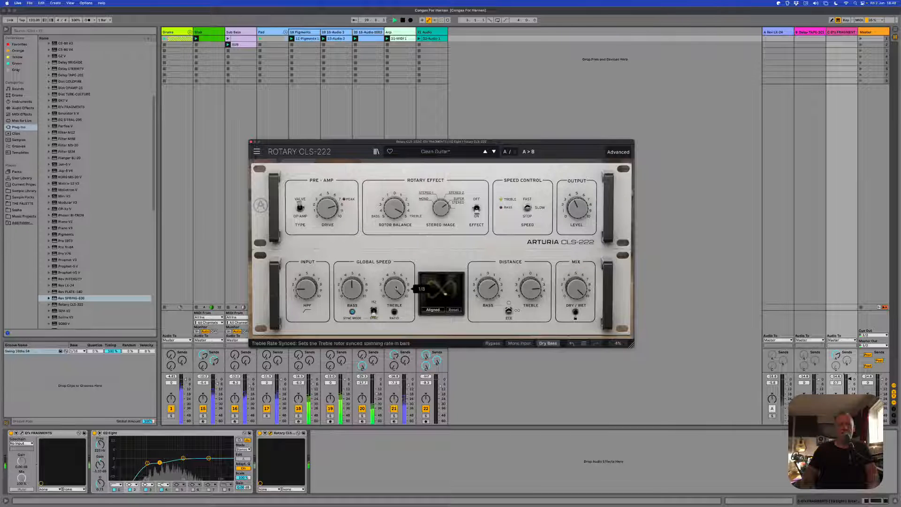
pyautogui.moveTo(398, 295)
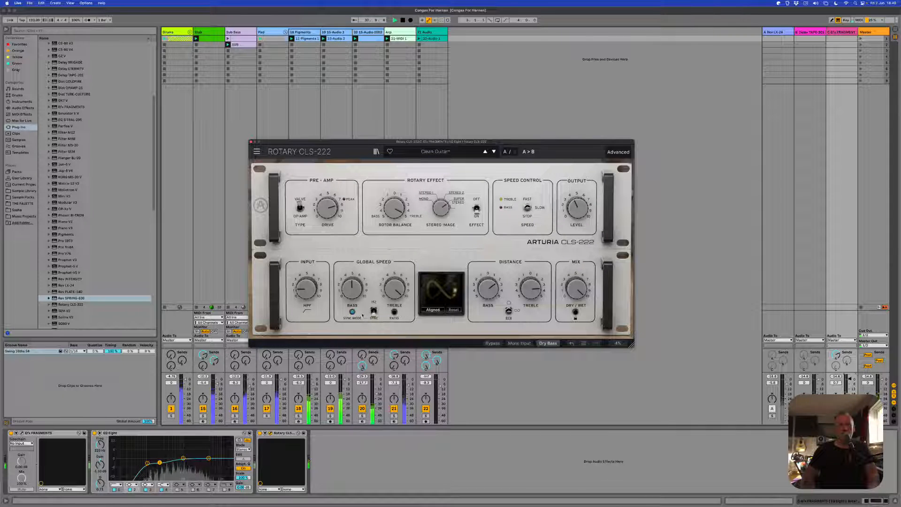
pyautogui.click(509, 311)
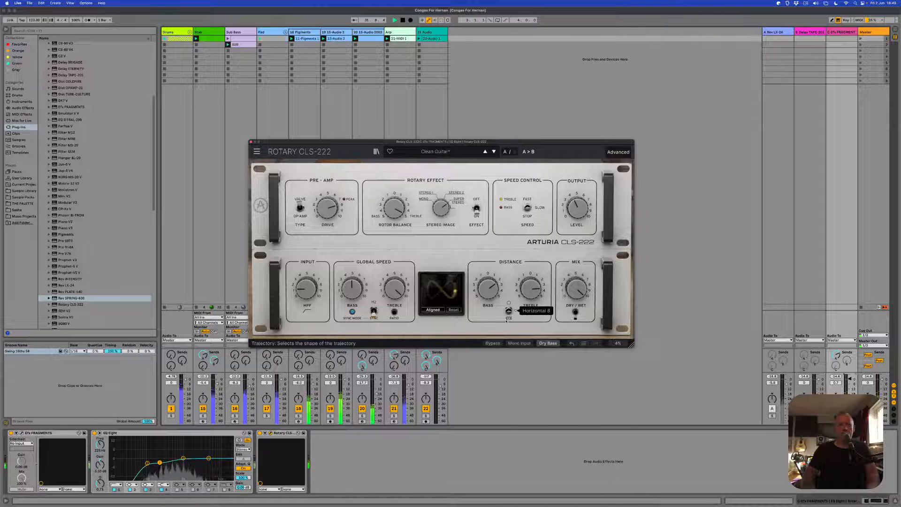
pyautogui.click(508, 311)
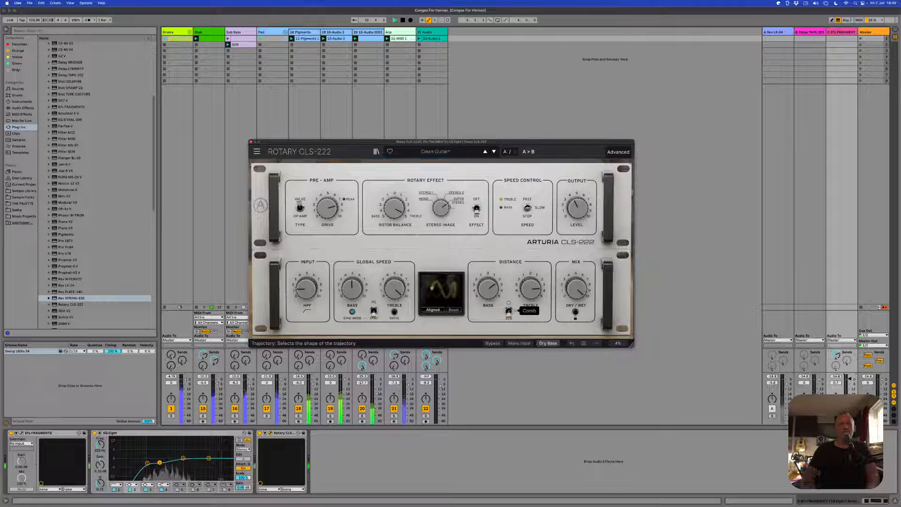
pyautogui.click(509, 311)
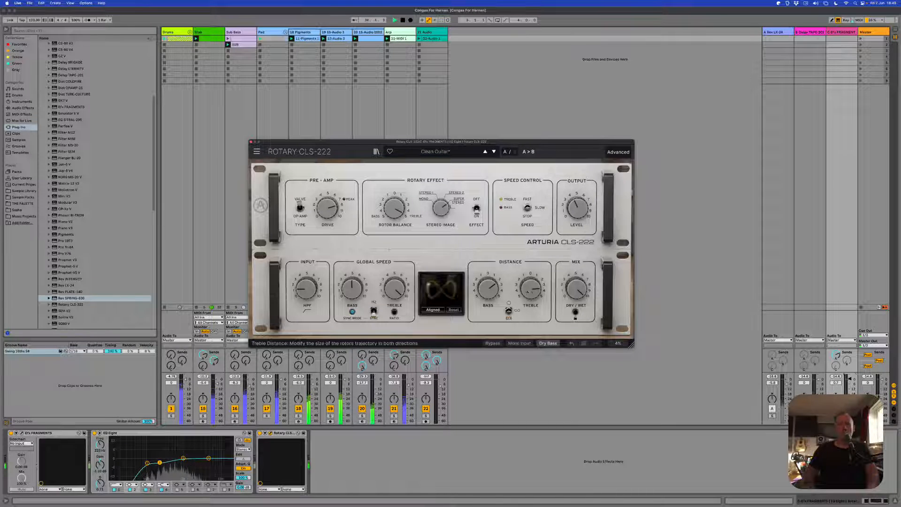
# - Reduce the treble distance to 53% and further down, and check the input high-pass filter at 100 Hz
pyautogui.moveTo(528, 290)
pyautogui.moveTo(528, 290); pyautogui.dragTo(529, 287)
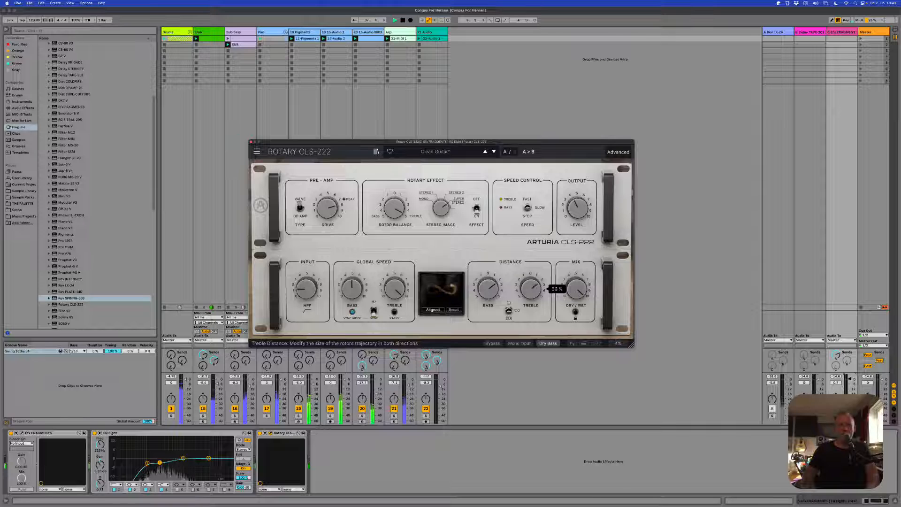
pyautogui.moveTo(531, 289); pyautogui.dragTo(531, 324)
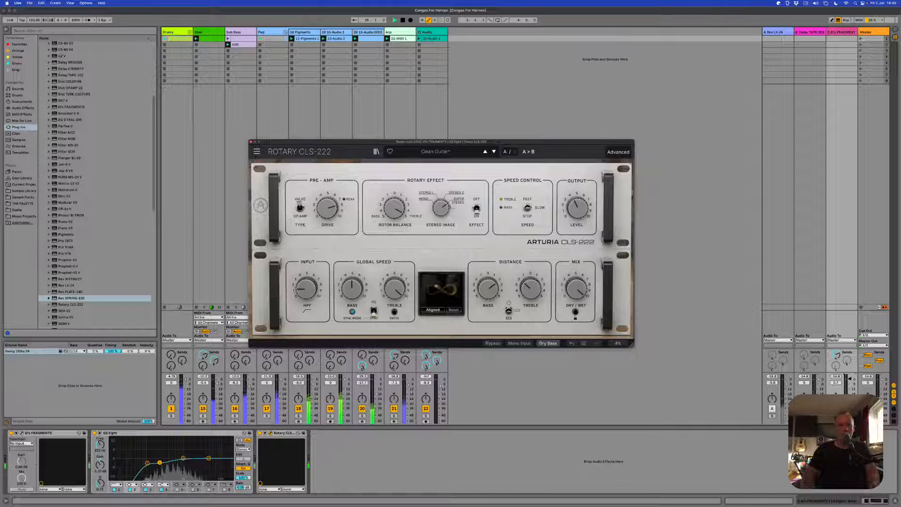
pyautogui.moveTo(305, 289)
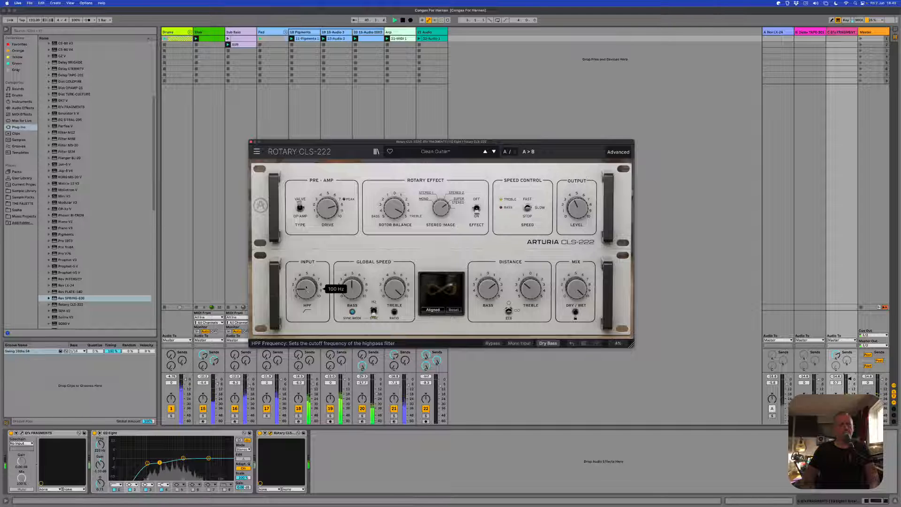
pyautogui.moveTo(306, 289)
pyautogui.mouseDown()
pyautogui.moveTo(306, 277)
pyautogui.moveTo(306, 287)
pyautogui.mouseUp()
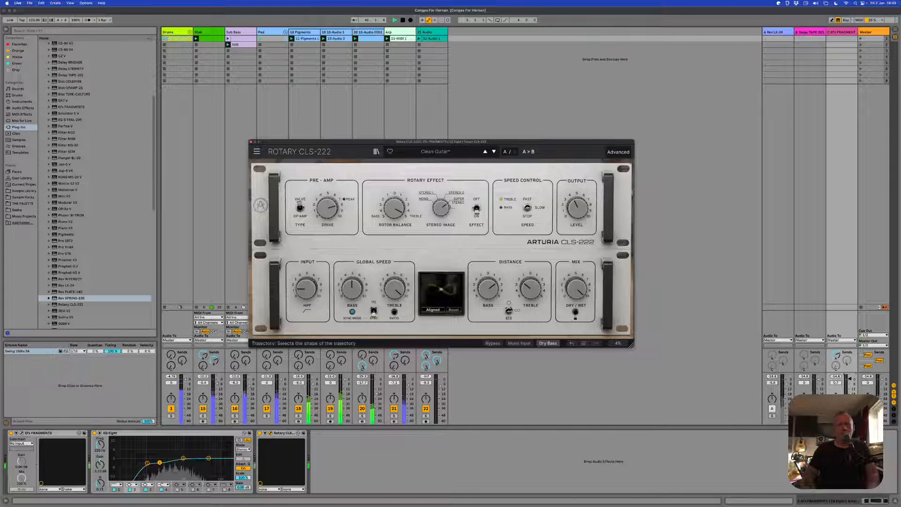
# - Choose a different rotor trajectory shape and slow the synced treble rate to 1/1
pyautogui.click(509, 308)
pyautogui.moveTo(395, 288); pyautogui.dragTo(395, 305)
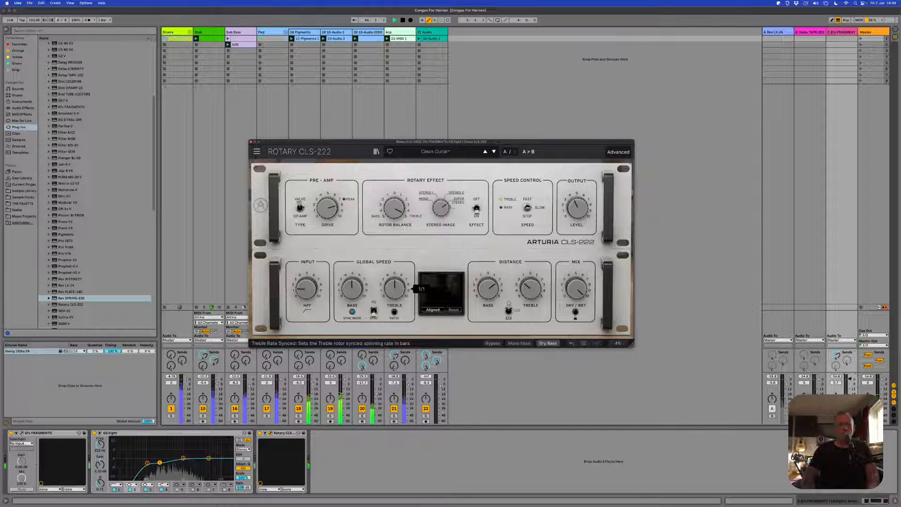
# - Raise the treble distance in stages to beyond 70%
pyautogui.moveTo(530, 287); pyautogui.dragTo(531, 295)
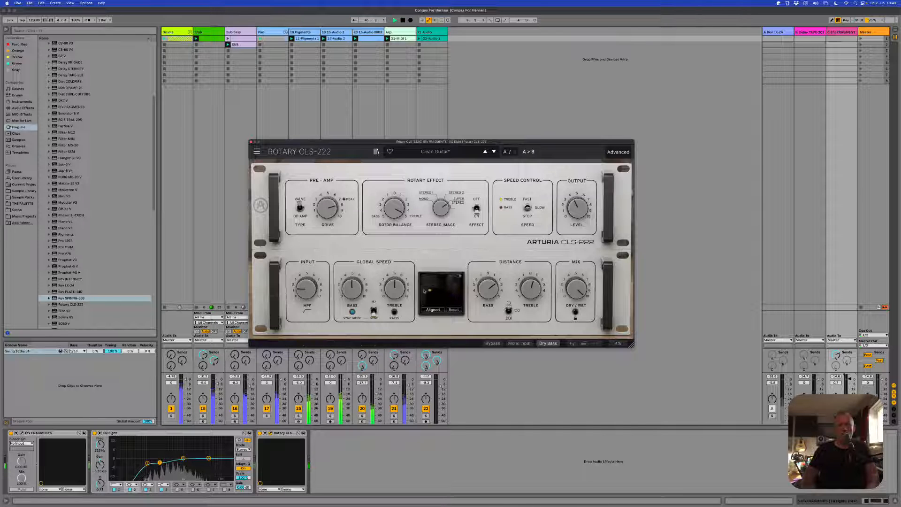
pyautogui.moveTo(400, 294); pyautogui.dragTo(399, 291)
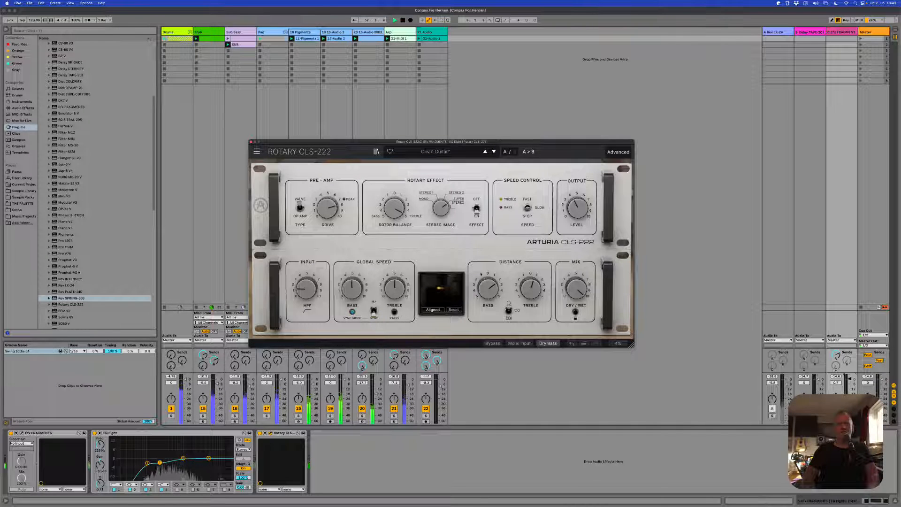
pyautogui.moveTo(534, 285)
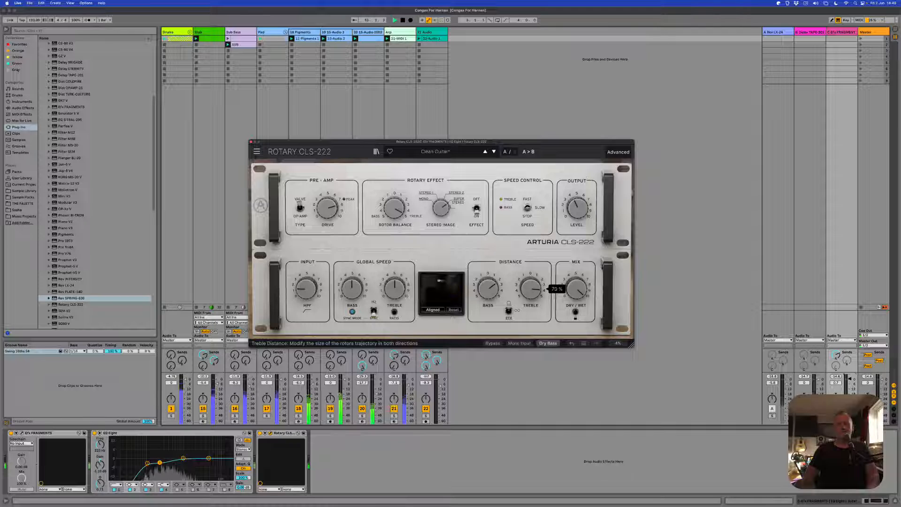
pyautogui.moveTo(530, 288); pyautogui.dragTo(530, 285)
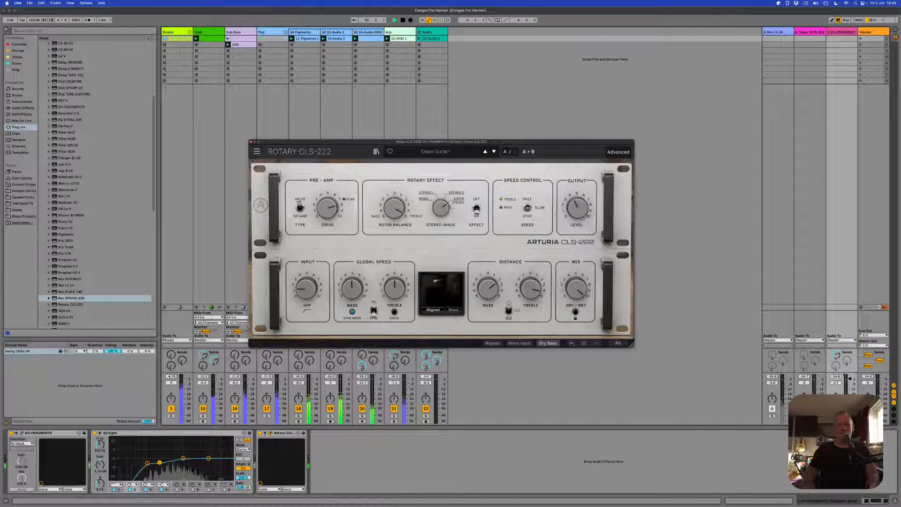
# - Set the Rotary CLS-222 dry/wet mix to 59%, and close its window with the Sub Bass track selected
pyautogui.moveTo(570, 304)
pyautogui.moveTo(571, 304); pyautogui.dragTo(570, 315)
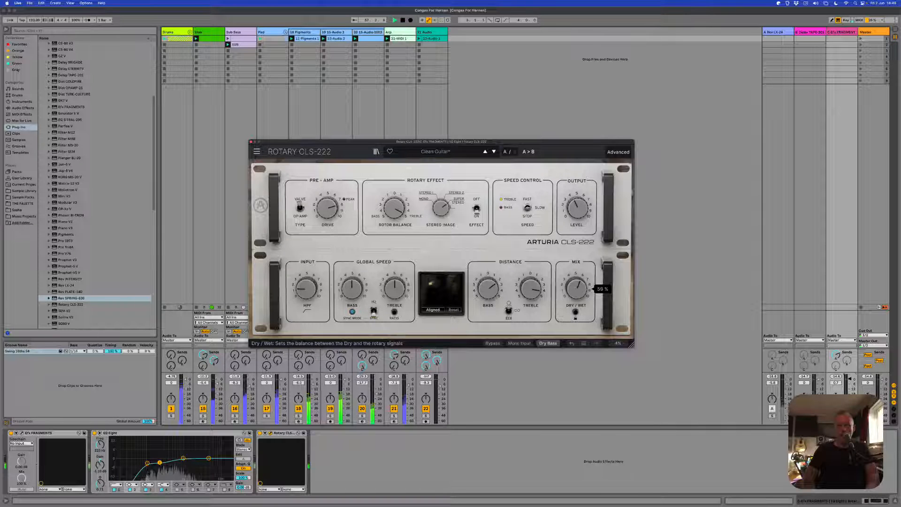
pyautogui.moveTo(571, 290)
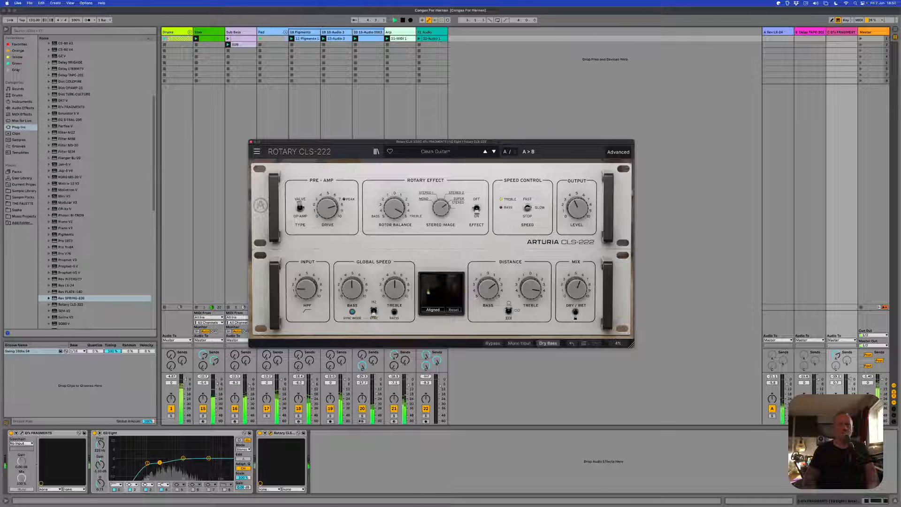
pyautogui.click(238, 33)
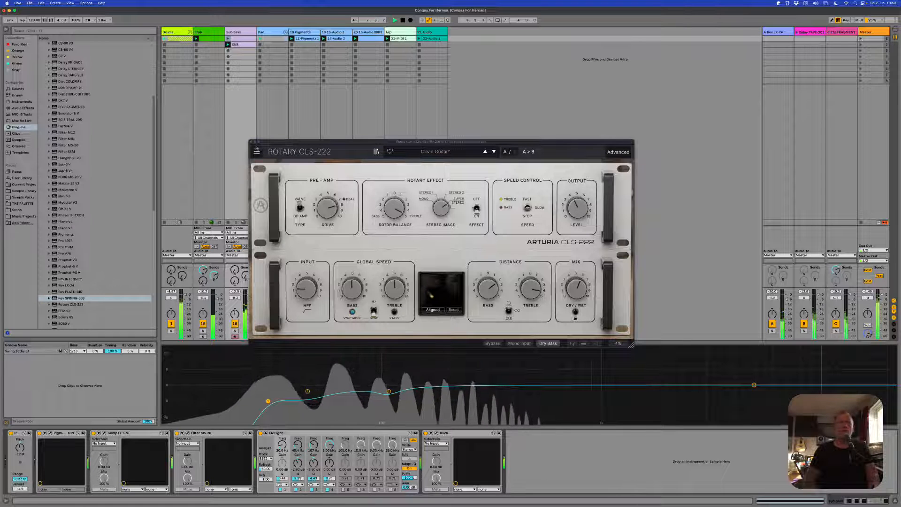
pyautogui.click(250, 142)
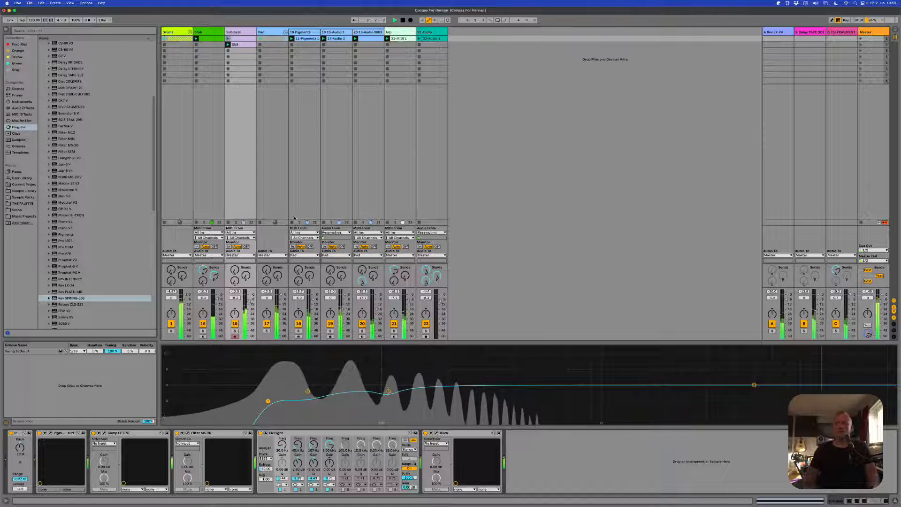
# - Mute the Drums track and play the mix while viewing the device chains of track 20 and the Arp track
pyautogui.click(171, 324)
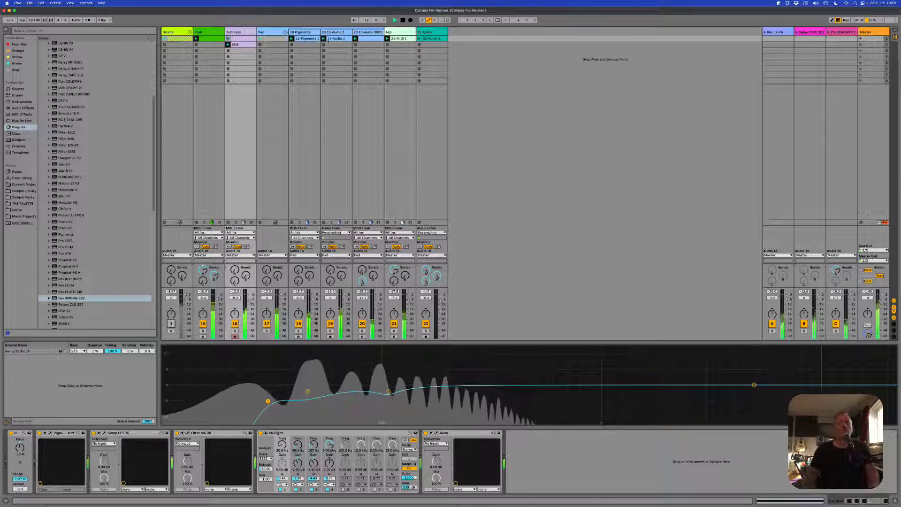
pyautogui.click(372, 33)
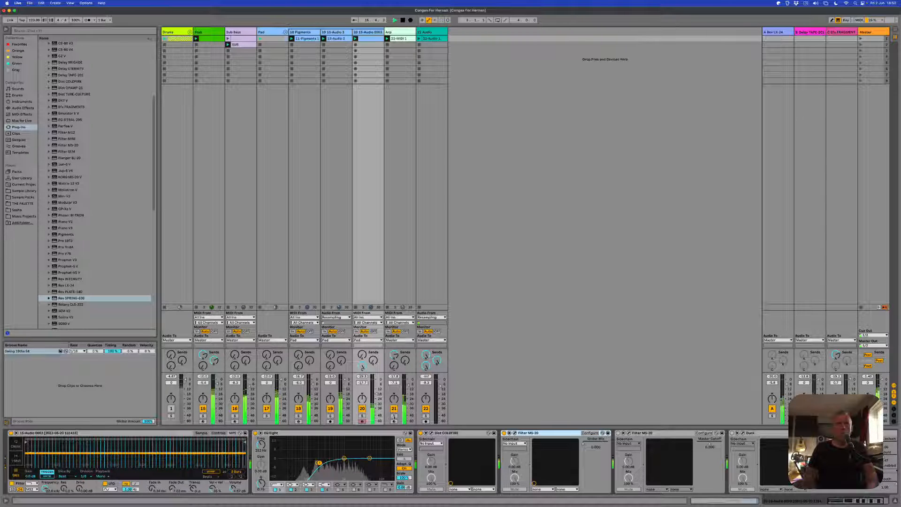
pyautogui.click(393, 37)
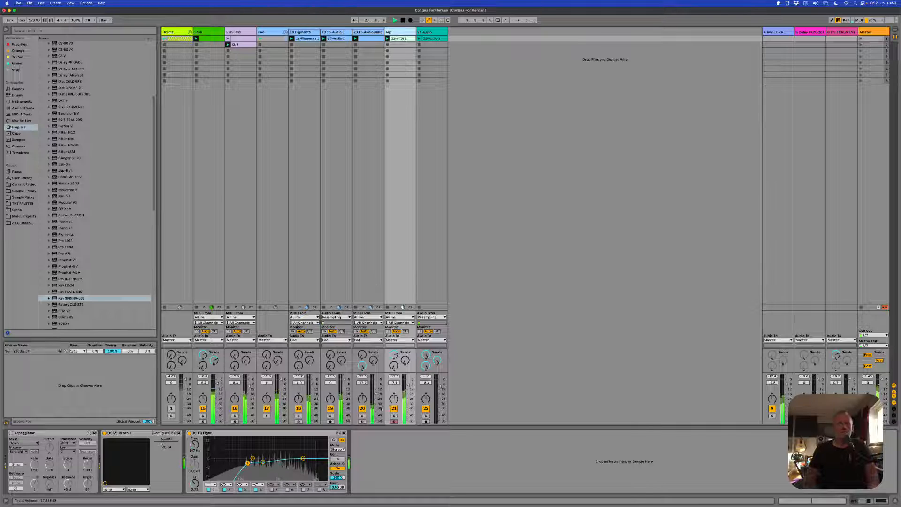
pyautogui.click(374, 31)
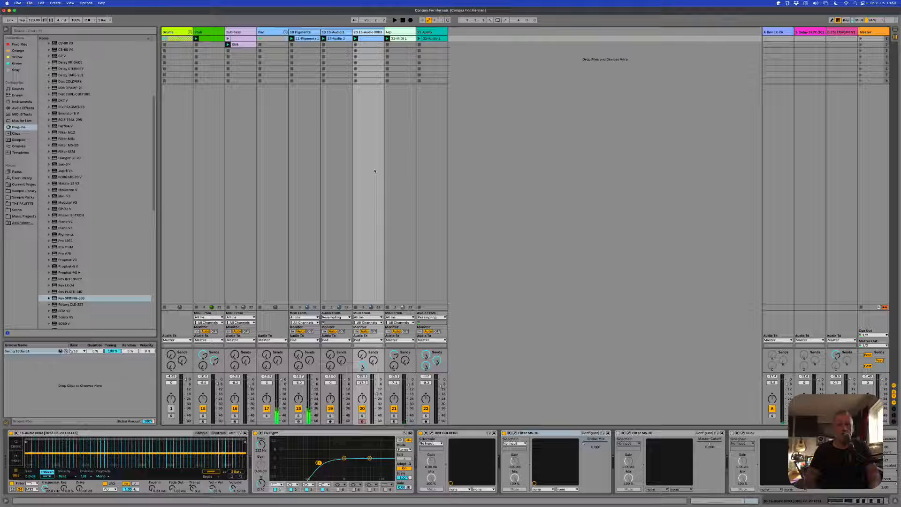
pyautogui.press('space')
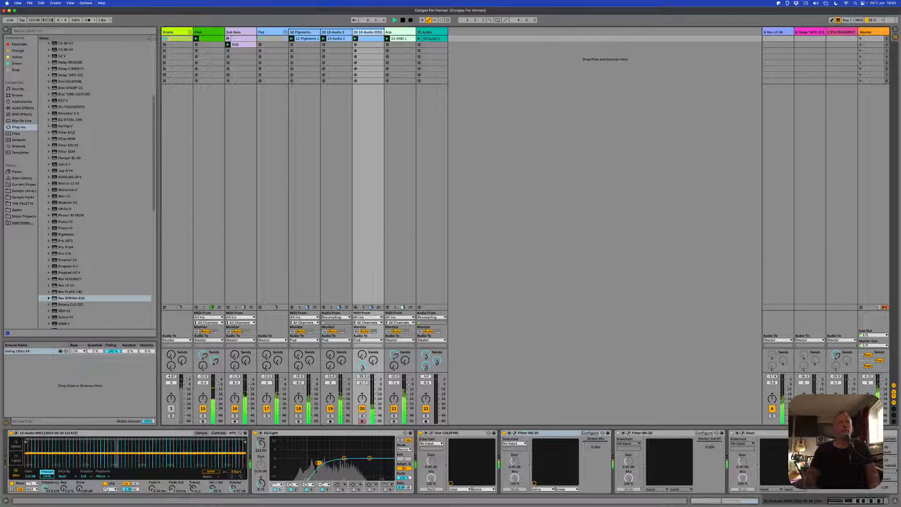
# - Solo the Sub Bass track and open its Pigments synth to raise the Filter 1 cutoff
pyautogui.click(235, 332)
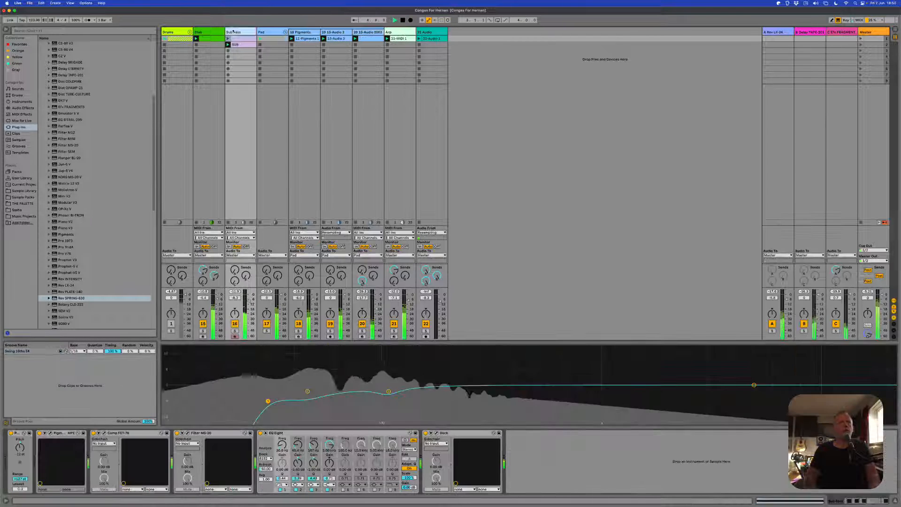
pyautogui.click(234, 331)
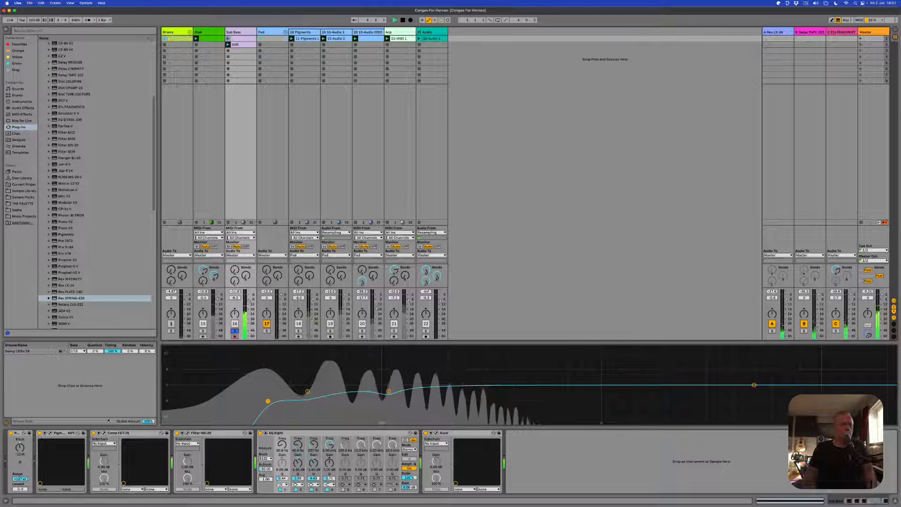
pyautogui.click(51, 433)
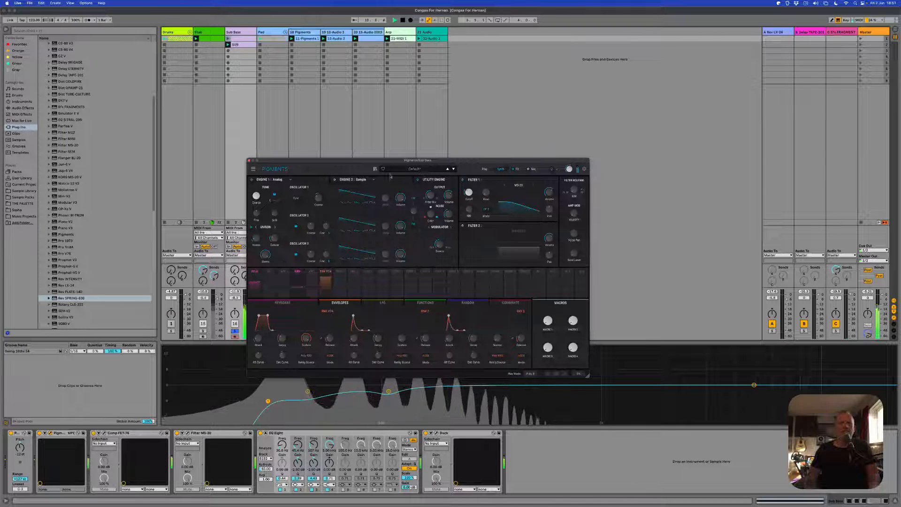
pyautogui.moveTo(392, 162); pyautogui.dragTo(399, 136)
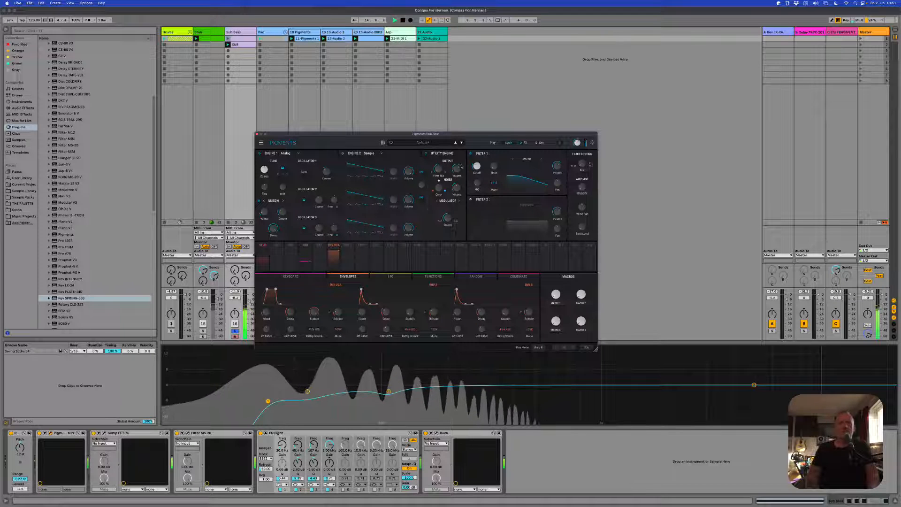
pyautogui.moveTo(476, 166); pyautogui.dragTo(484, 131)
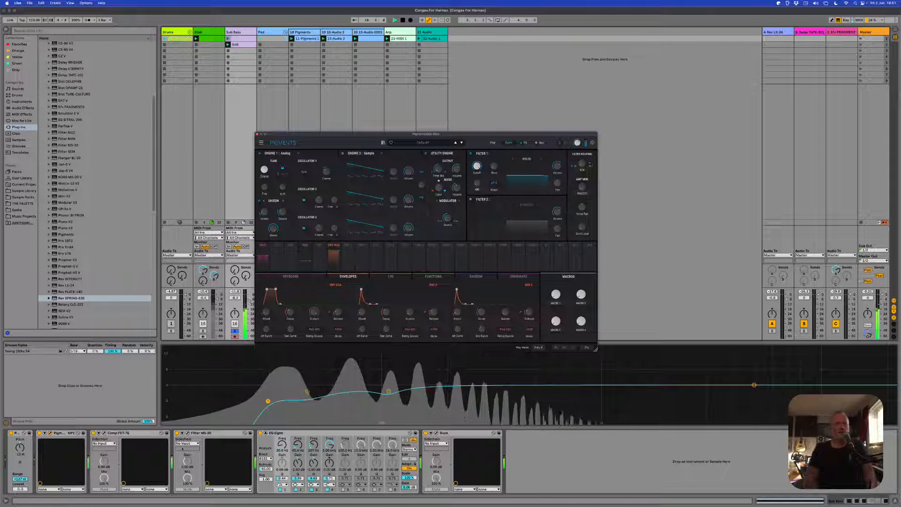
# - Open Filter MS-20 on the Sub Bass track, try its master cutoff, and close both plug-in windows
pyautogui.click(187, 434)
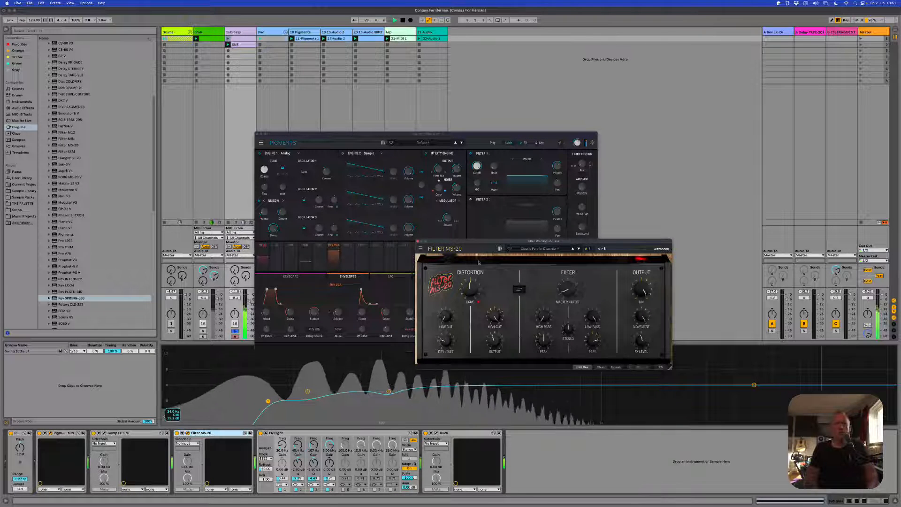
pyautogui.moveTo(565, 295); pyautogui.dragTo(543, 294)
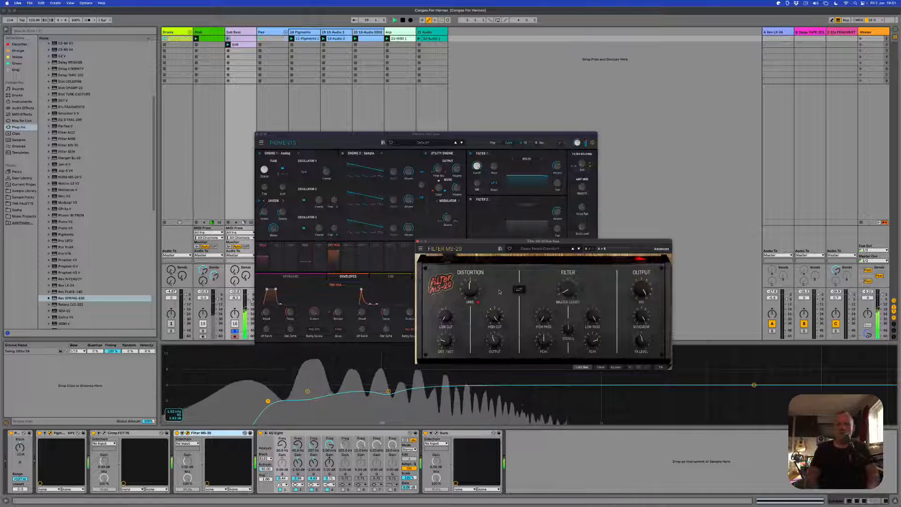
pyautogui.click(418, 242)
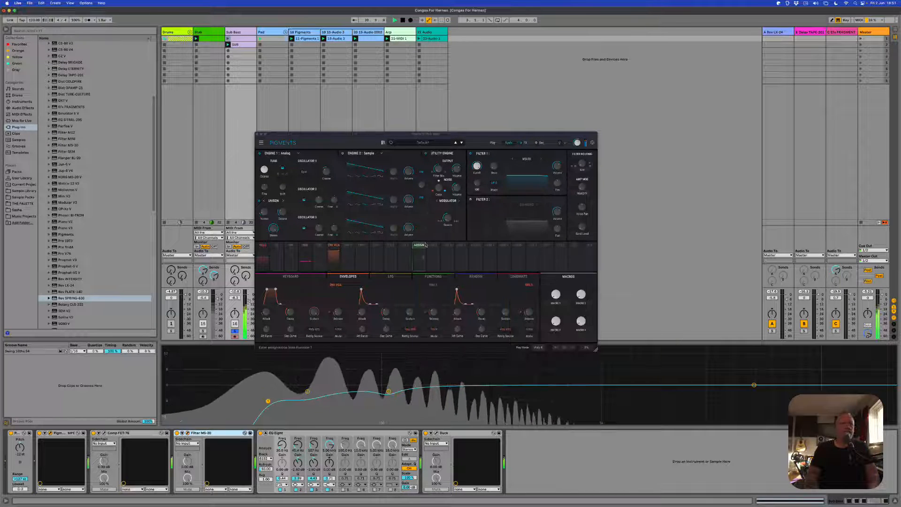
pyautogui.click(257, 135)
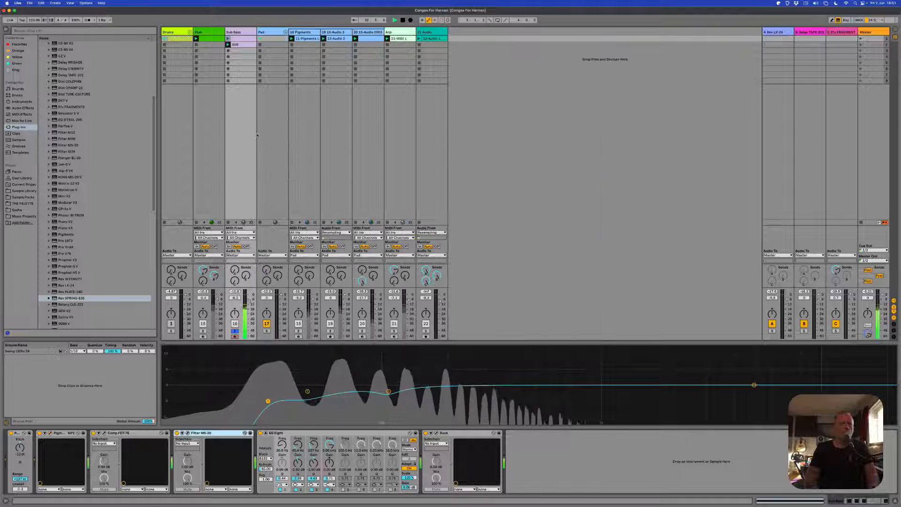
# - Open Comp FET-76 on the Sub Bass track, enlarge its window and reposition it over the mixer area
pyautogui.click(104, 433)
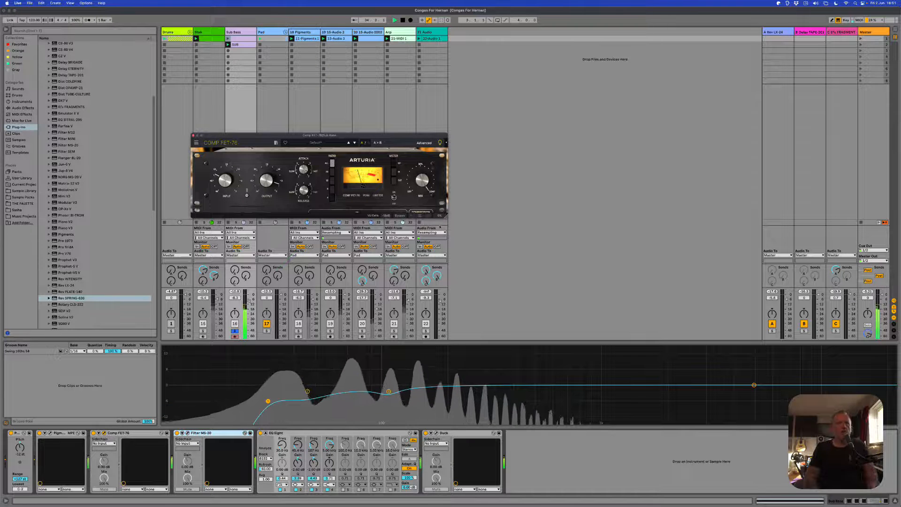
pyautogui.doubleClick(420, 136)
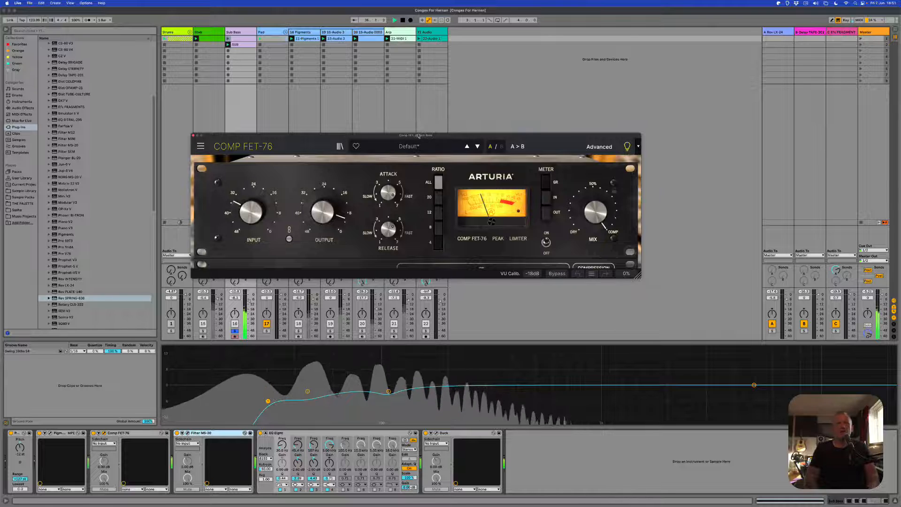
pyautogui.moveTo(420, 139); pyautogui.dragTo(449, 188)
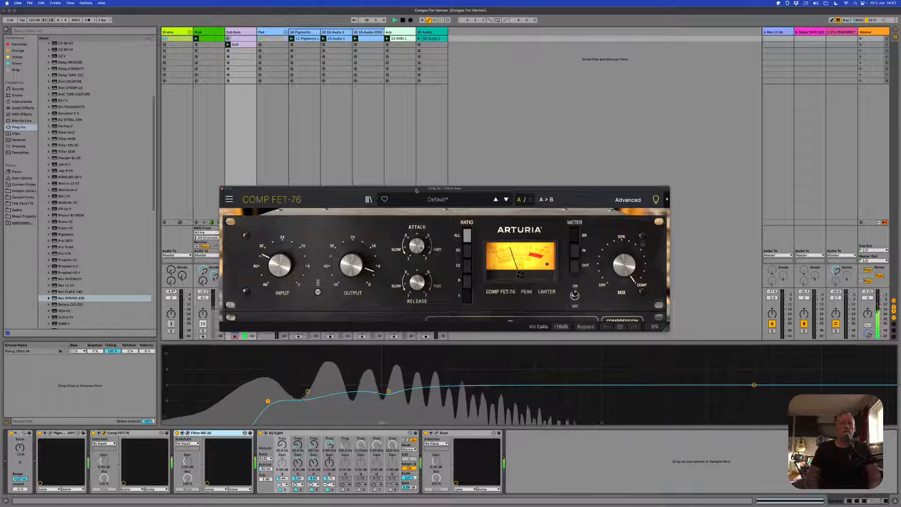
pyautogui.moveTo(416, 190); pyautogui.dragTo(412, 193)
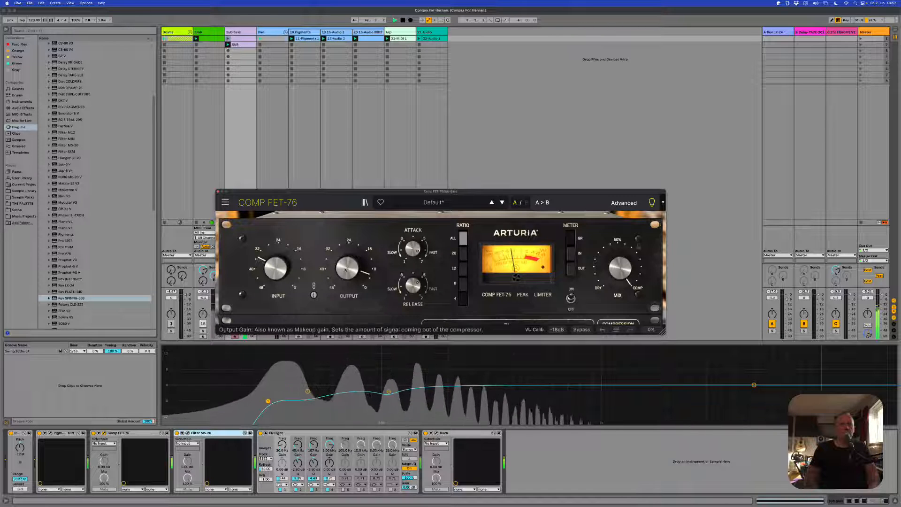
# - Adjust the compressor's output and input gains, toggling the link between the two
pyautogui.moveTo(347, 269); pyautogui.dragTo(348, 282)
pyautogui.click(314, 295)
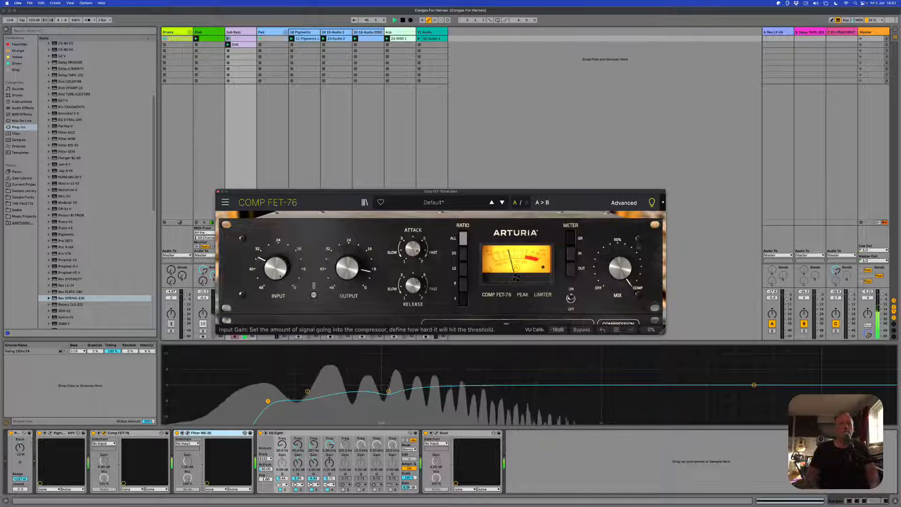
pyautogui.moveTo(276, 269); pyautogui.dragTo(276, 266)
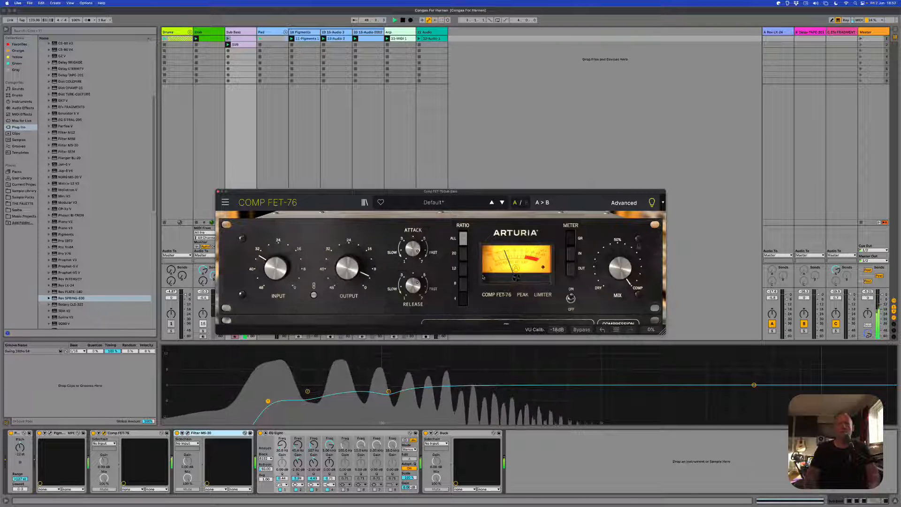
# - Show Comp FET-76's advanced sidechain controls in full, review them, and close the plug-in
pyautogui.click(624, 203)
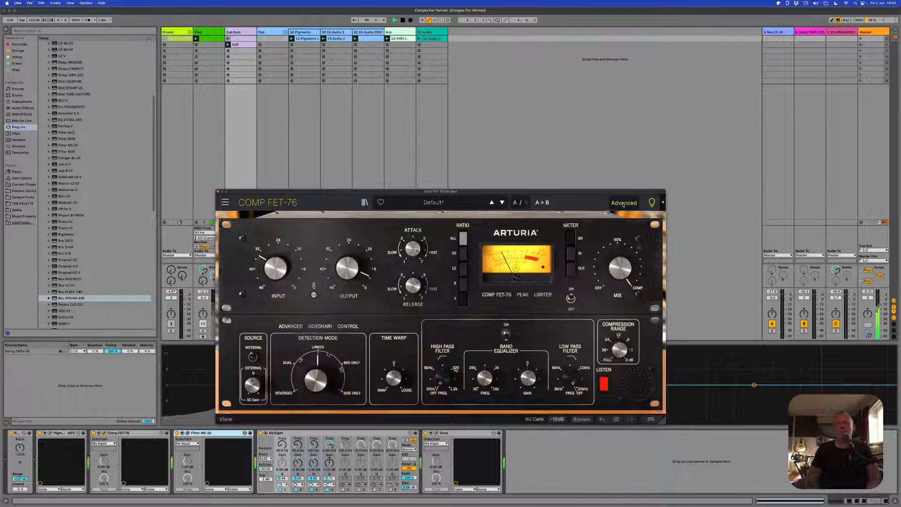
pyautogui.moveTo(532, 191); pyautogui.dragTo(521, 127)
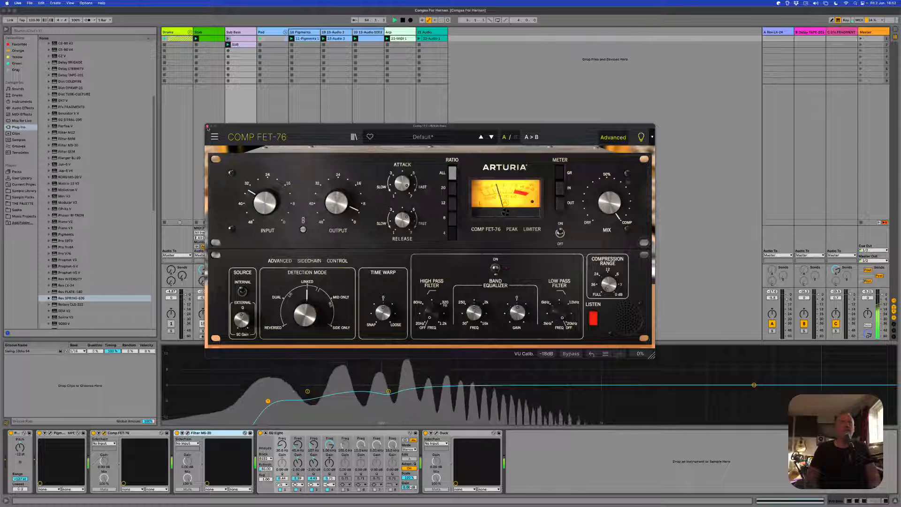
pyautogui.click(207, 127)
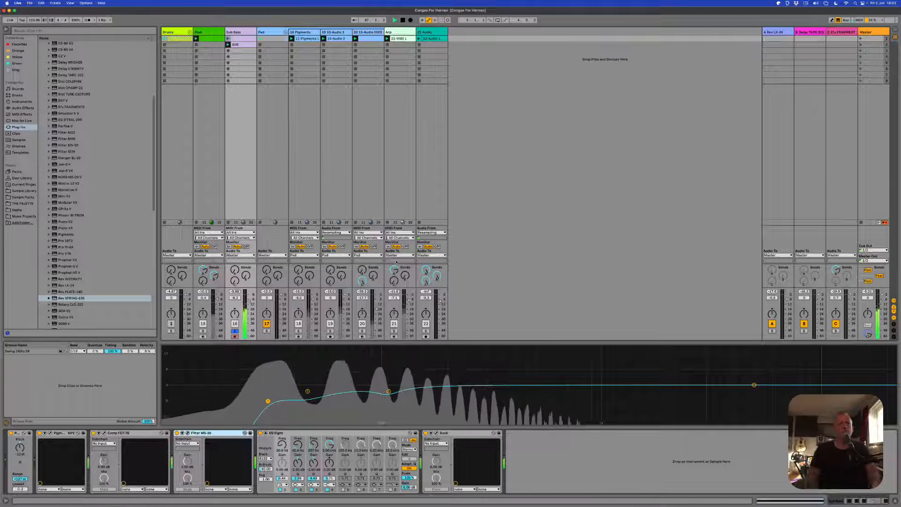
# - Unsolo the Sub Bass track and save the Live set
pyautogui.click(234, 331)
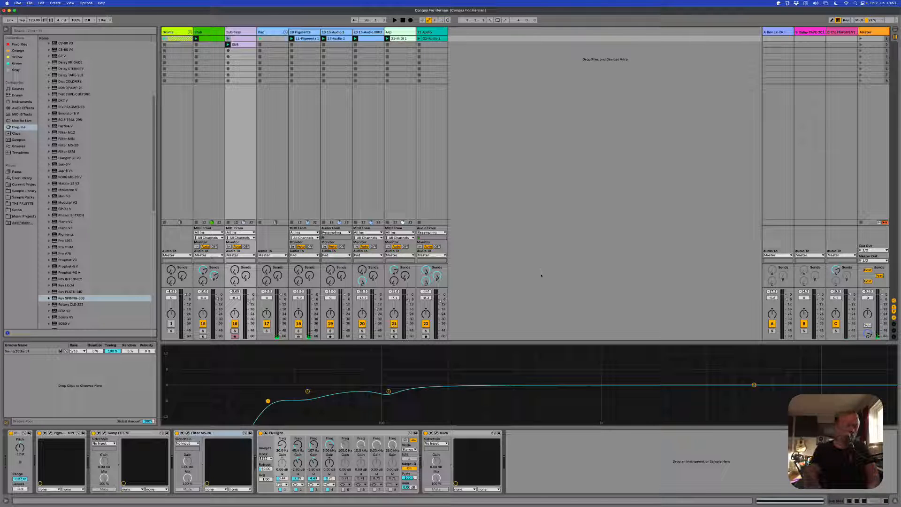
pyautogui.press('super+s')
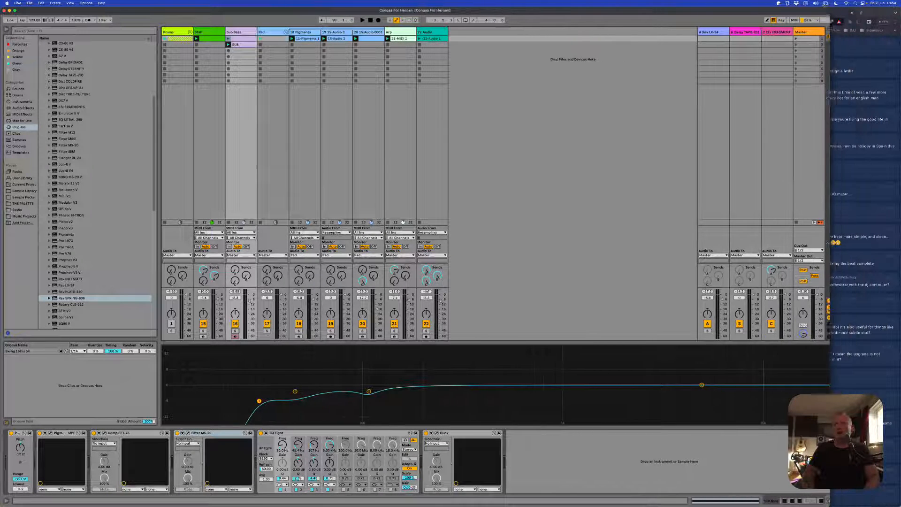
# - Narrow the Live window to uncover the Restream chat, read the viewers' messages, and switch to Ecamm Live
pyautogui.moveTo(759, 386); pyautogui.dragTo(766, 386)
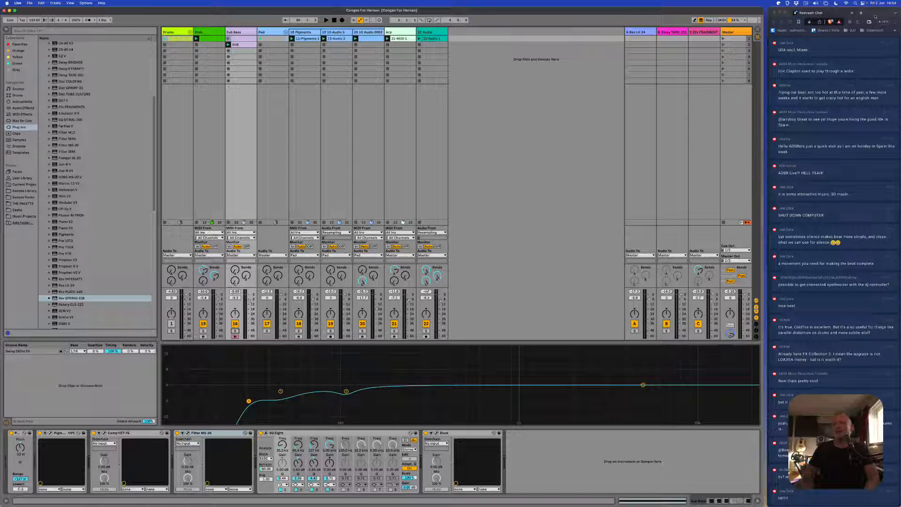
pyautogui.click(768, 386)
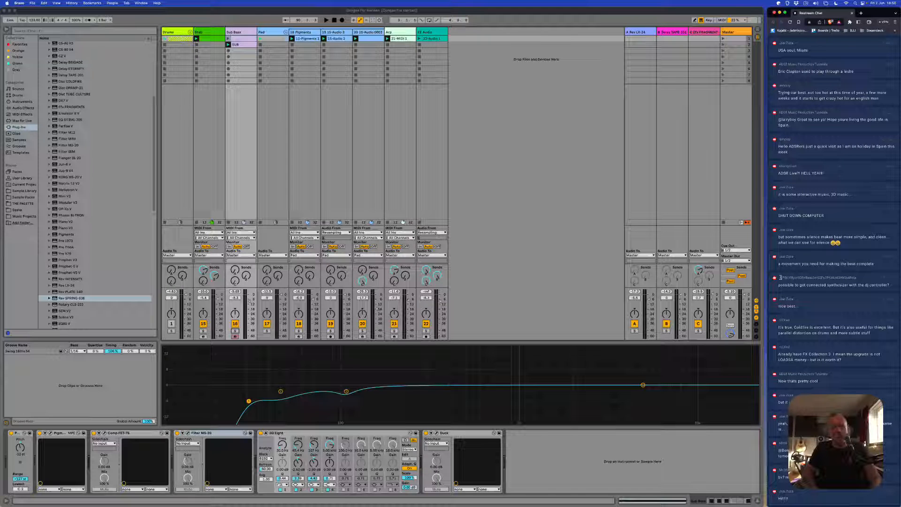
pyautogui.press('super+Tab')
pyautogui.press('super+Tab')
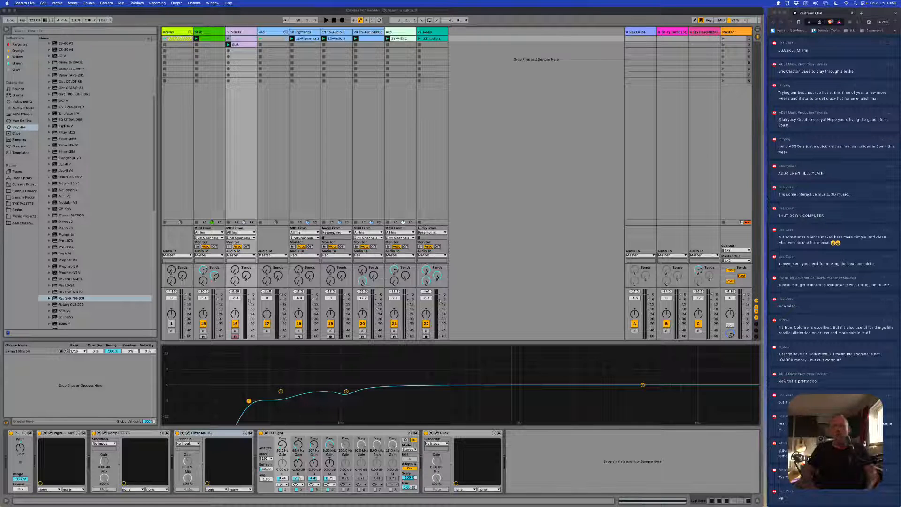